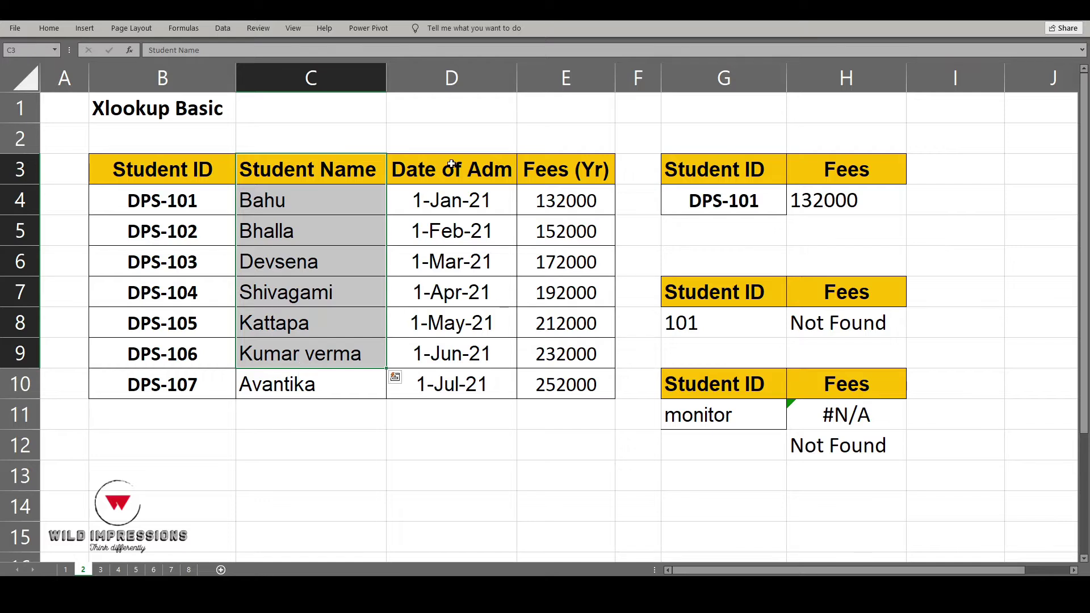
# Clear the existing Fees result from cell H4 in the first lookup table.
pyautogui.moveTo(452, 169); pyautogui.dragTo(452, 358)
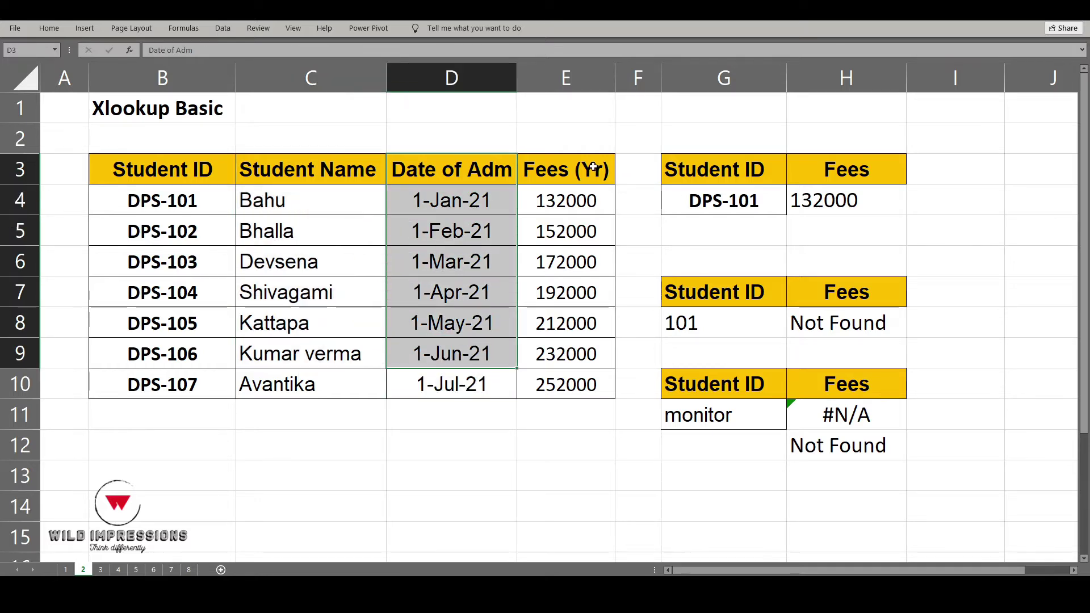
pyautogui.moveTo(594, 167); pyautogui.dragTo(604, 375)
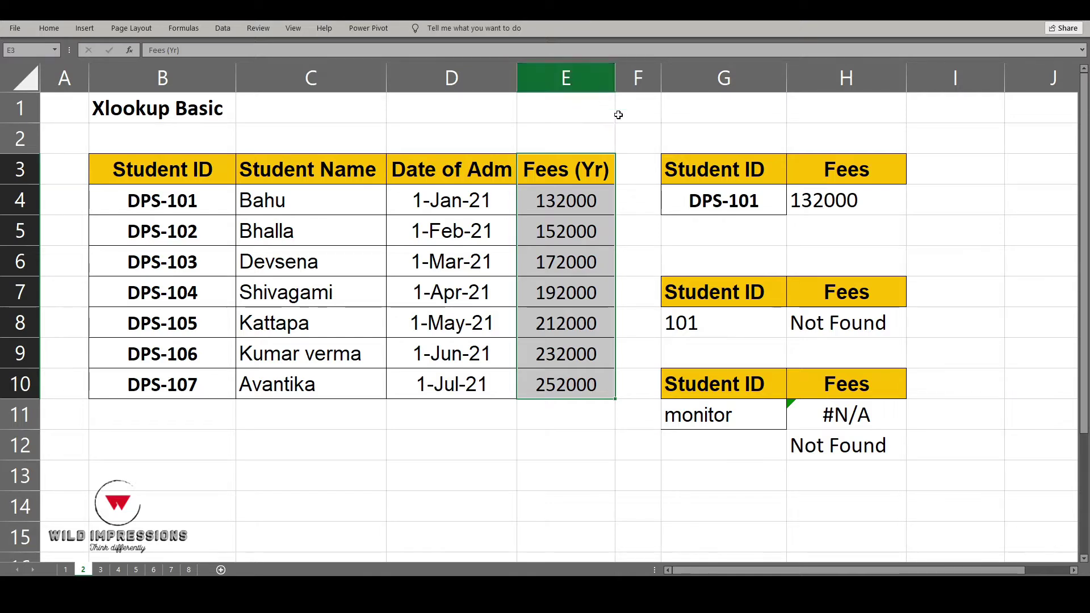
pyautogui.click(853, 192)
pyautogui.press('Delete')
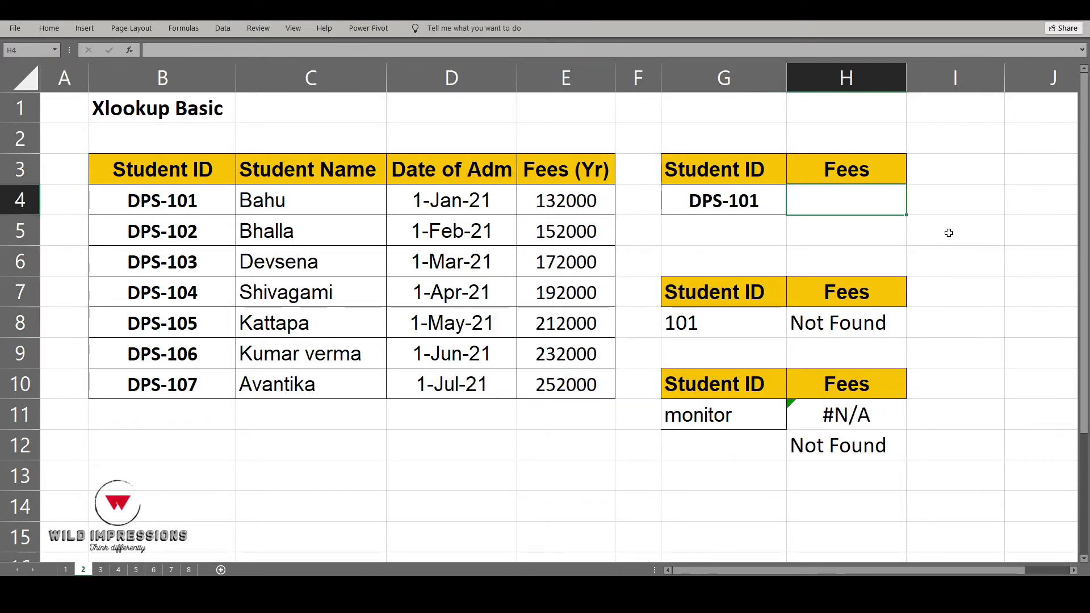
pyautogui.press('Left')
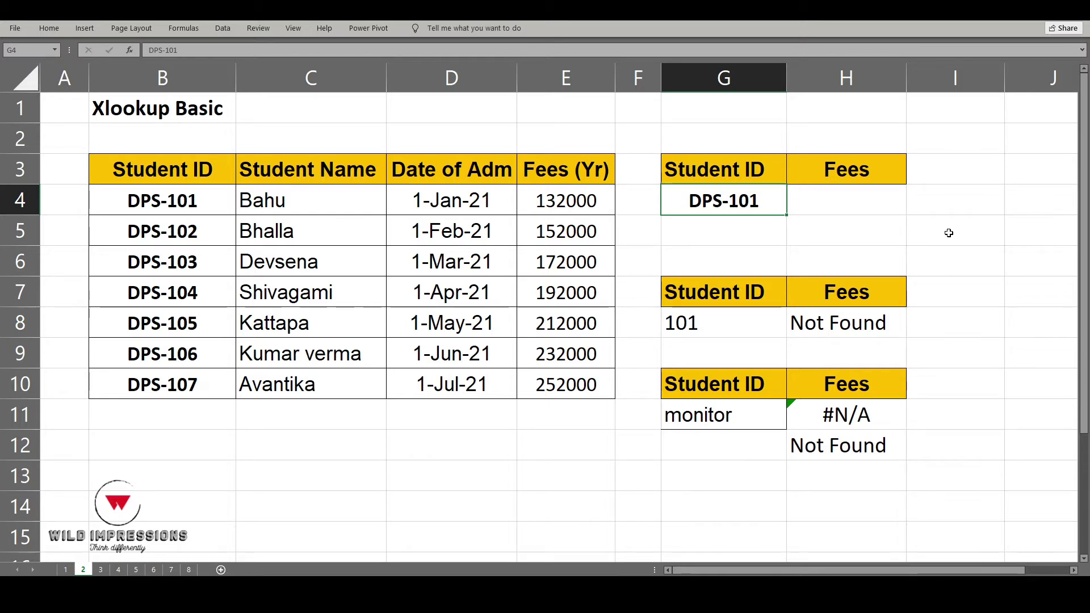
# Start a VLOOKUP formula in H4 with the student ID in G4 as the lookup value.
pyautogui.press('Right')
pyautogui.write('=VL')
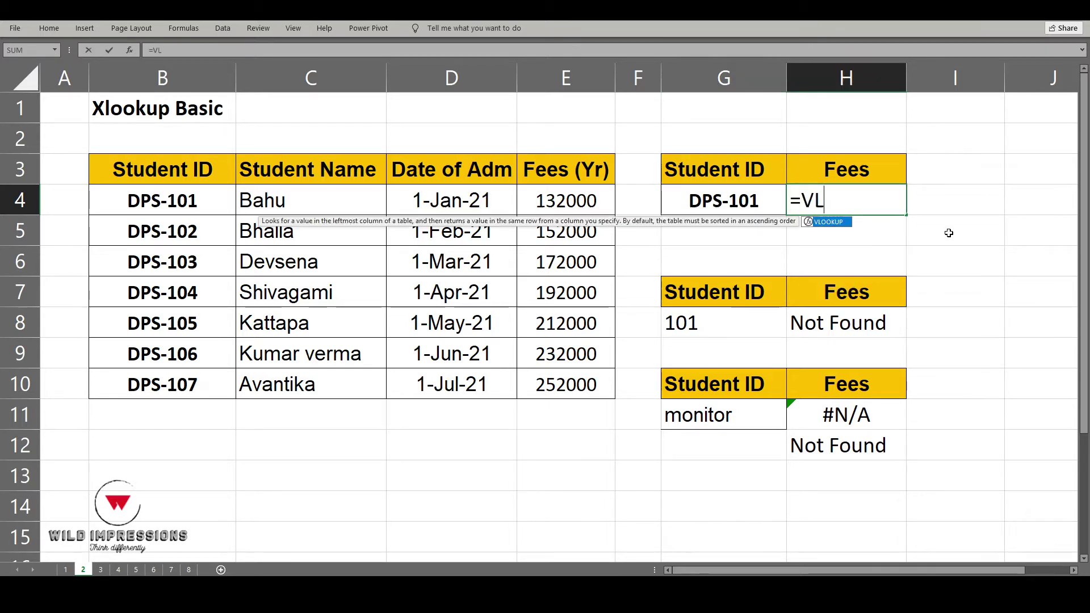
pyautogui.press('Tab')
pyautogui.press('Left')
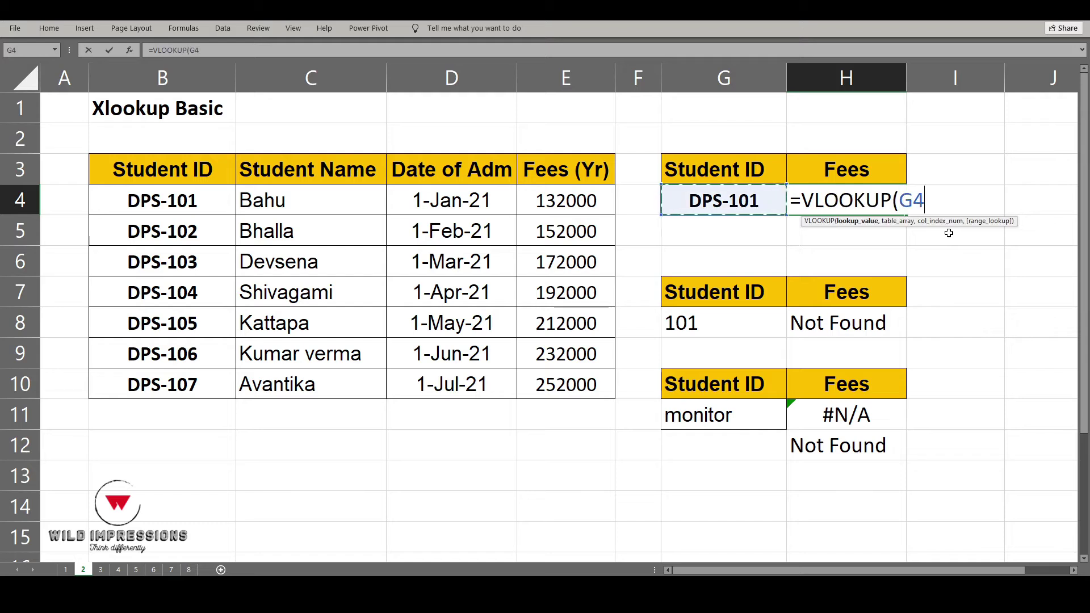
pyautogui.write(',')
# Set the VLOOKUP table array to B4:E10, covering all student records from ID to fees.
pyautogui.press('Left')
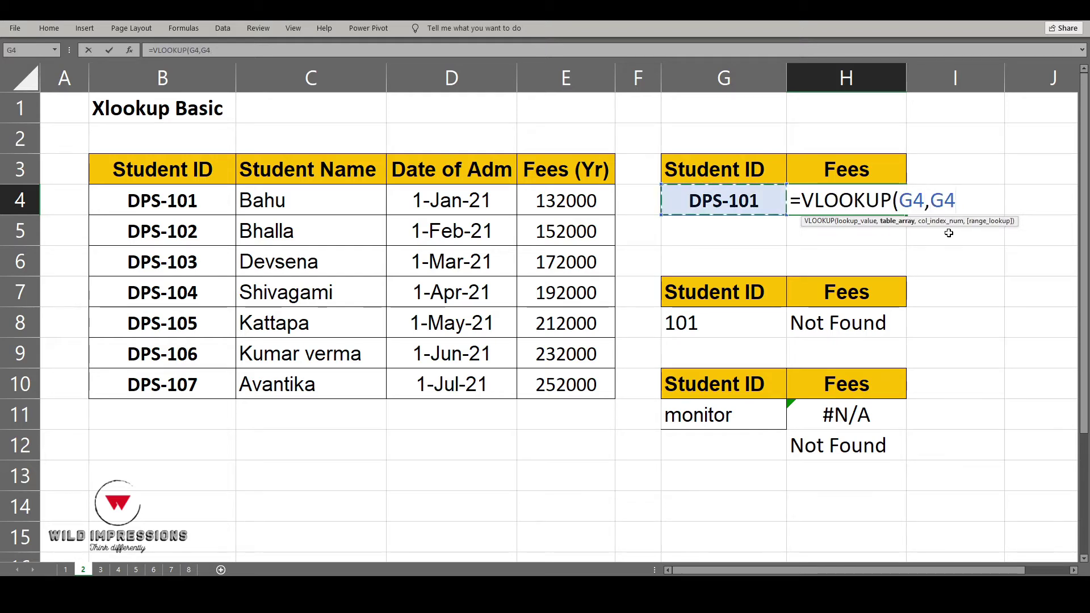
pyautogui.press('Left')
pyautogui.press('Left')
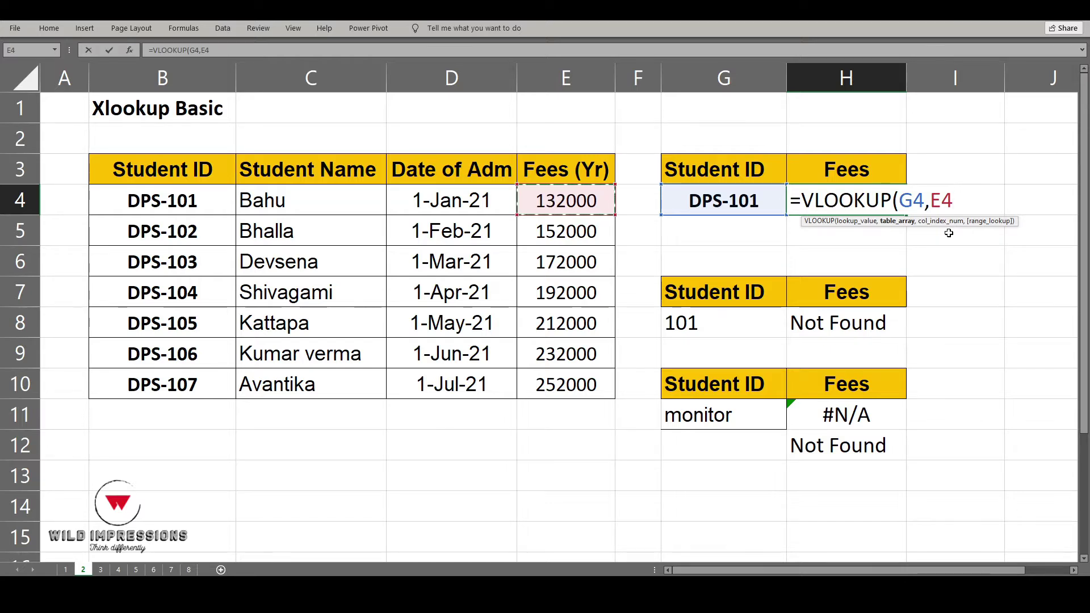
pyautogui.press('Left')
pyautogui.press('Left')
pyautogui.press('Left')
pyautogui.hotkey('shift', 'Right')
pyautogui.hotkey('shift', 'Right')
pyautogui.hotkey('shift', 'Right')
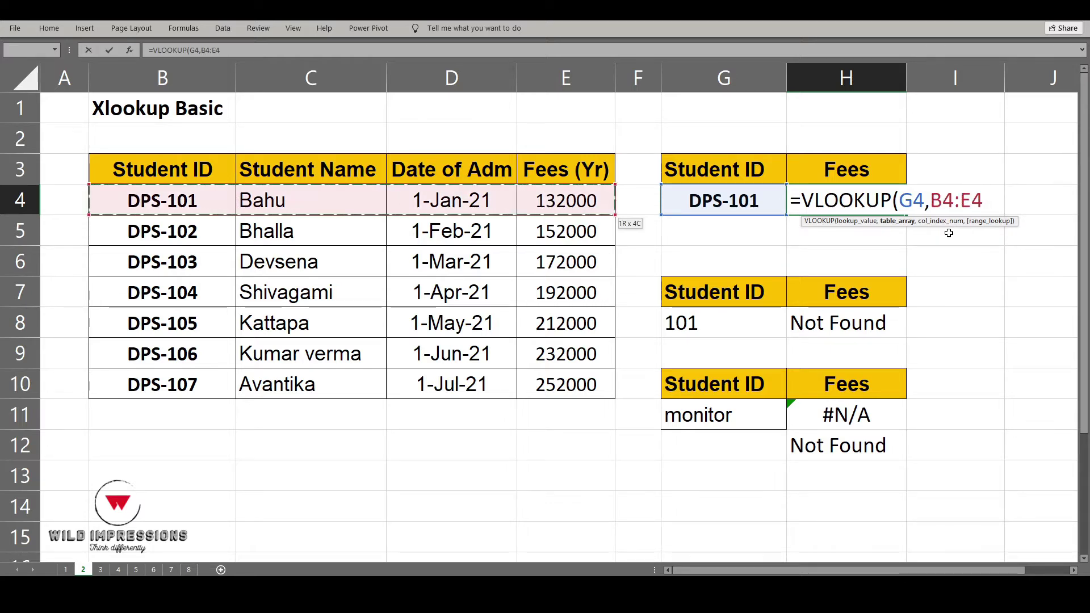
pyautogui.hotkey('ctrl', 'shift', 'Down')
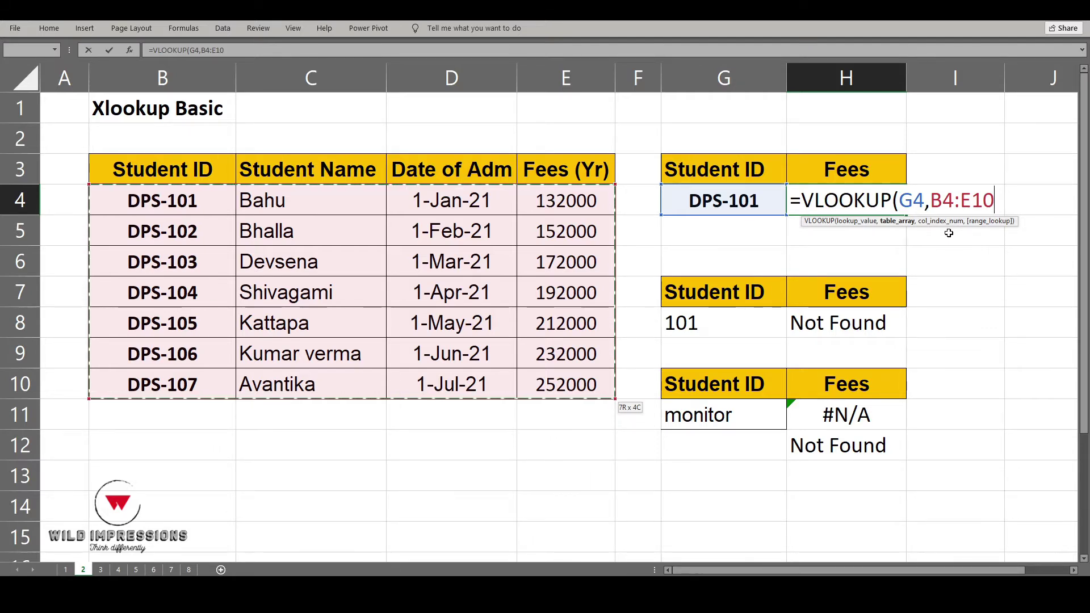
pyautogui.write(',')
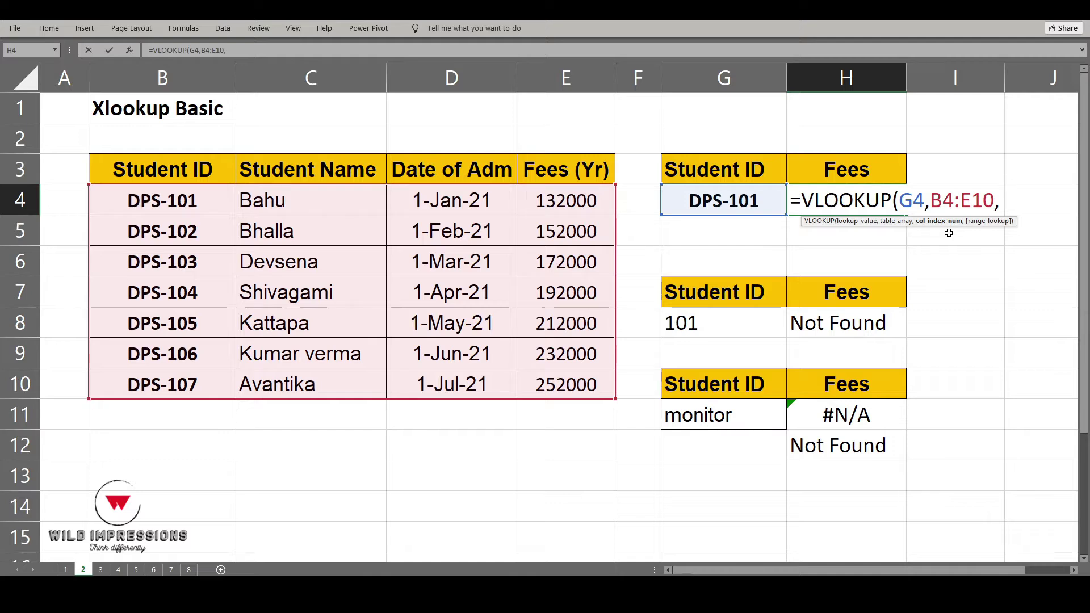
# Complete the VLOOKUP in H4 with column index 4 and range lookup 0 for an exact match.
pyautogui.write('4,0)')
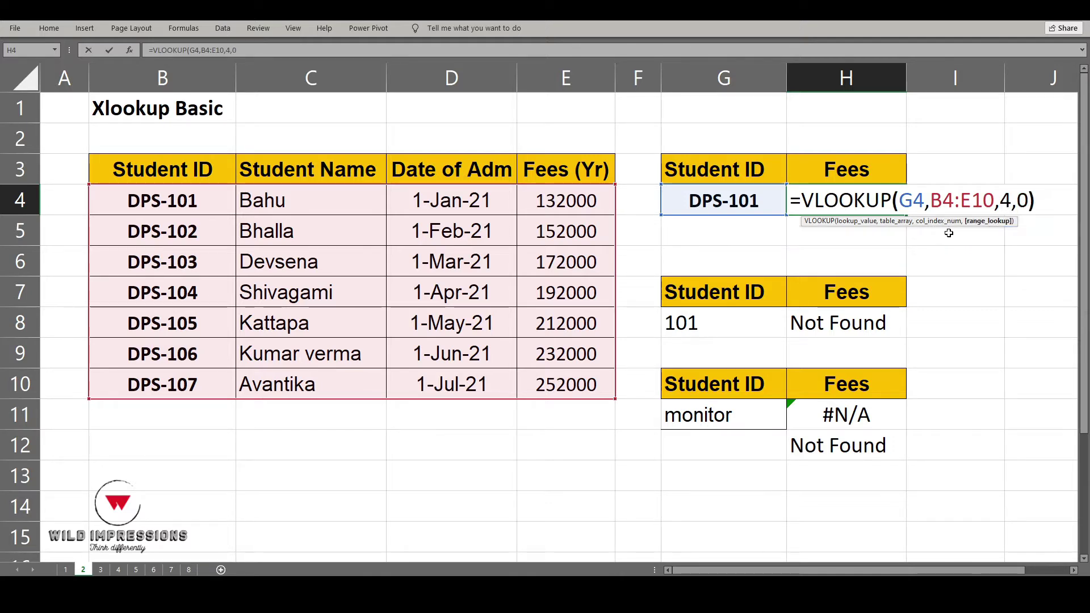
pyautogui.press('Return')
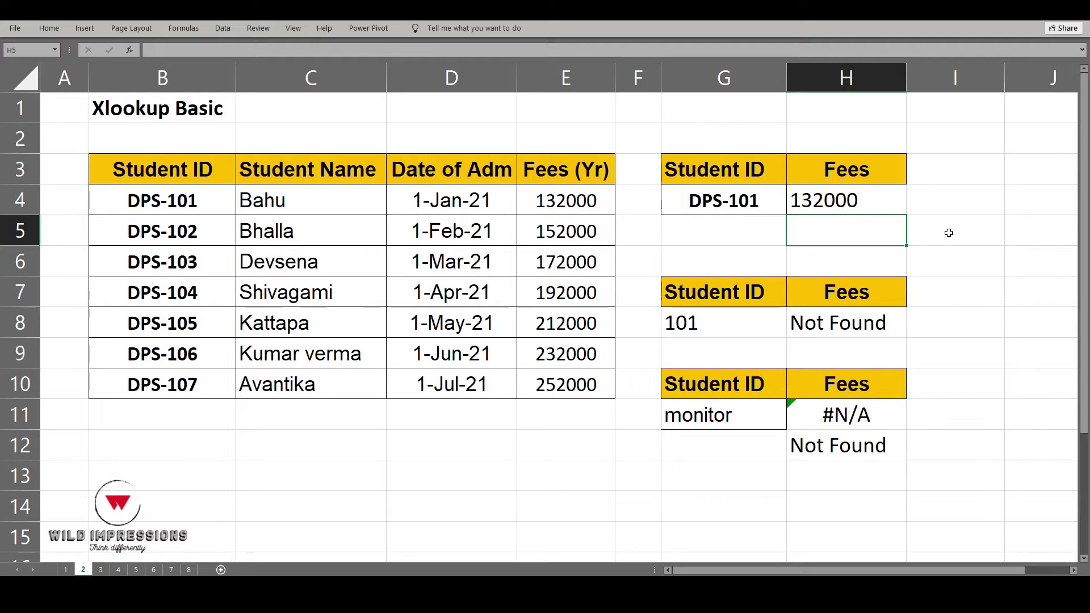
pyautogui.press('Up')
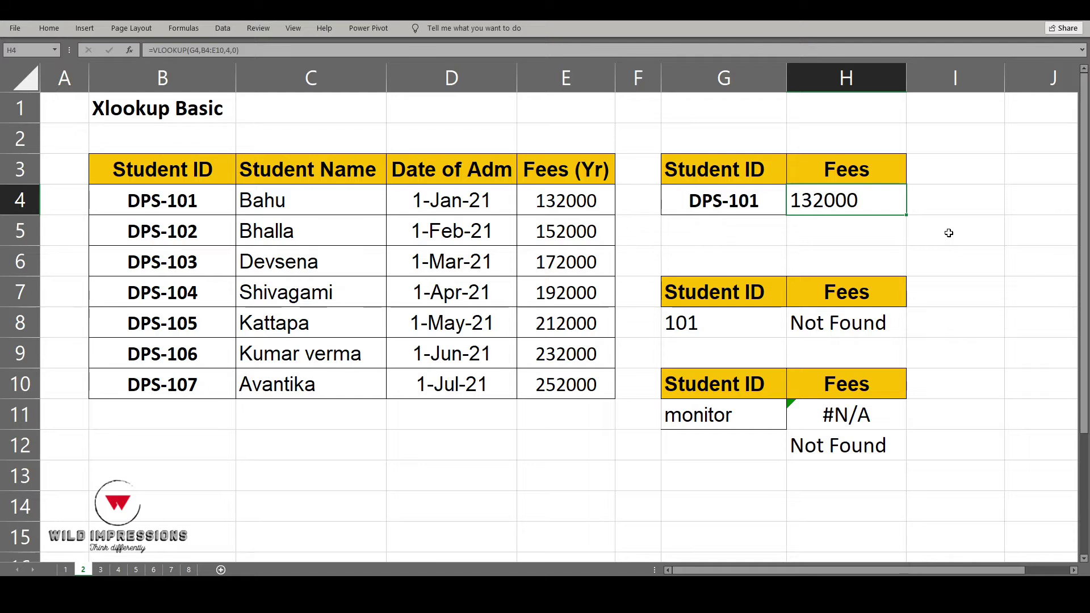
# Copy the student ID from G4 into G8 of the second lookup table.
pyautogui.press('Left')
pyautogui.hotkey('ctrl', 'c')
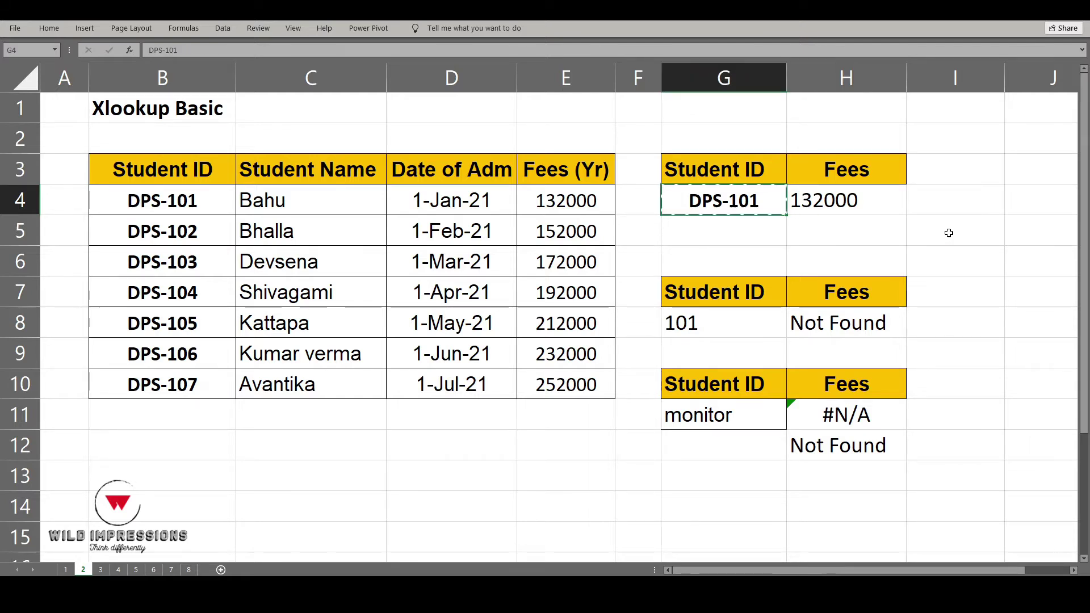
pyautogui.press('Down')
pyautogui.press('Down')
pyautogui.press('Down')
pyautogui.press('Down')
pyautogui.press('Down')
pyautogui.press('Up')
pyautogui.press('Return')
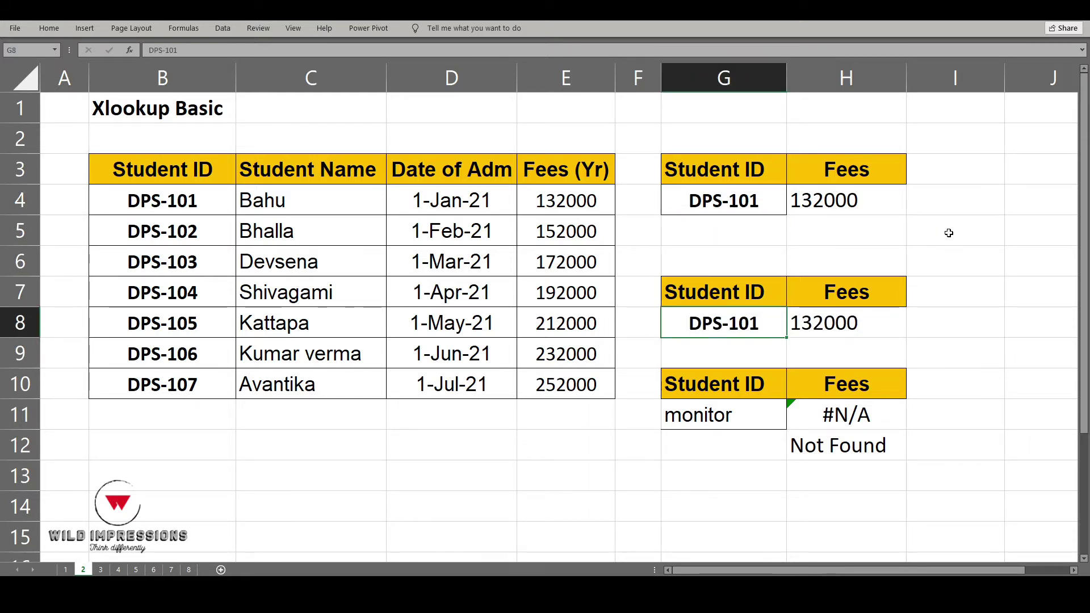
# Start an XLOOKUP formula in H8, replacing its content, with G8 as the lookup value.
pyautogui.press('Right')
pyautogui.write('=XLO')
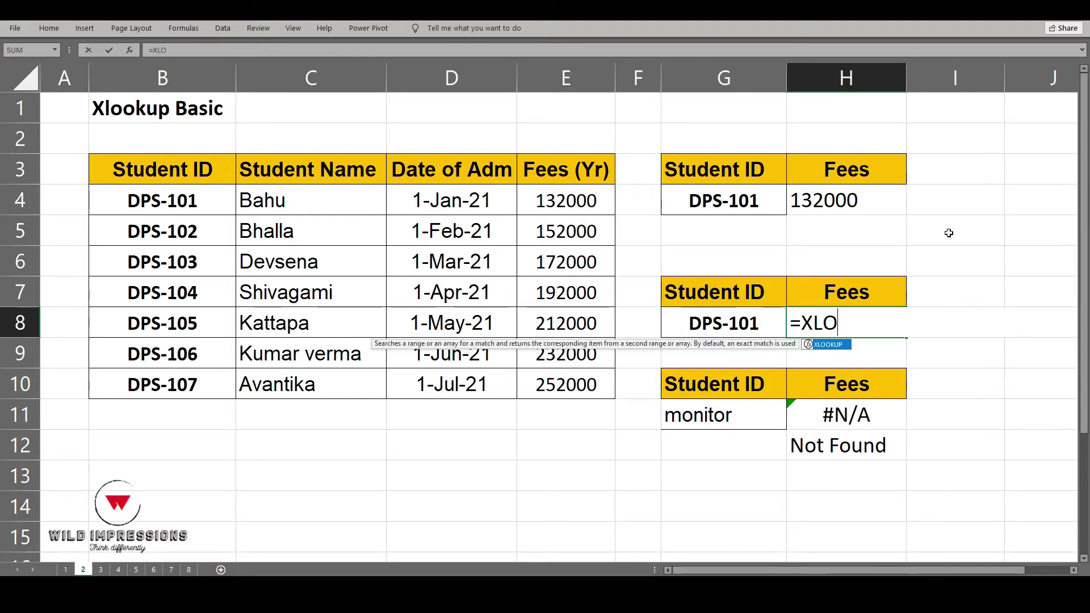
pyautogui.press('Tab')
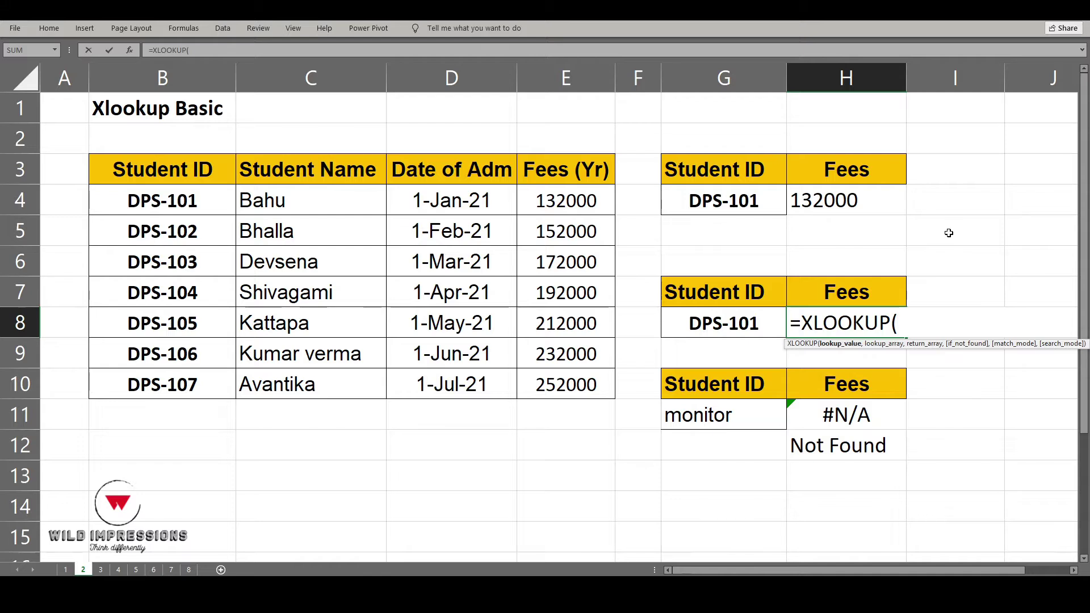
pyautogui.press('Left')
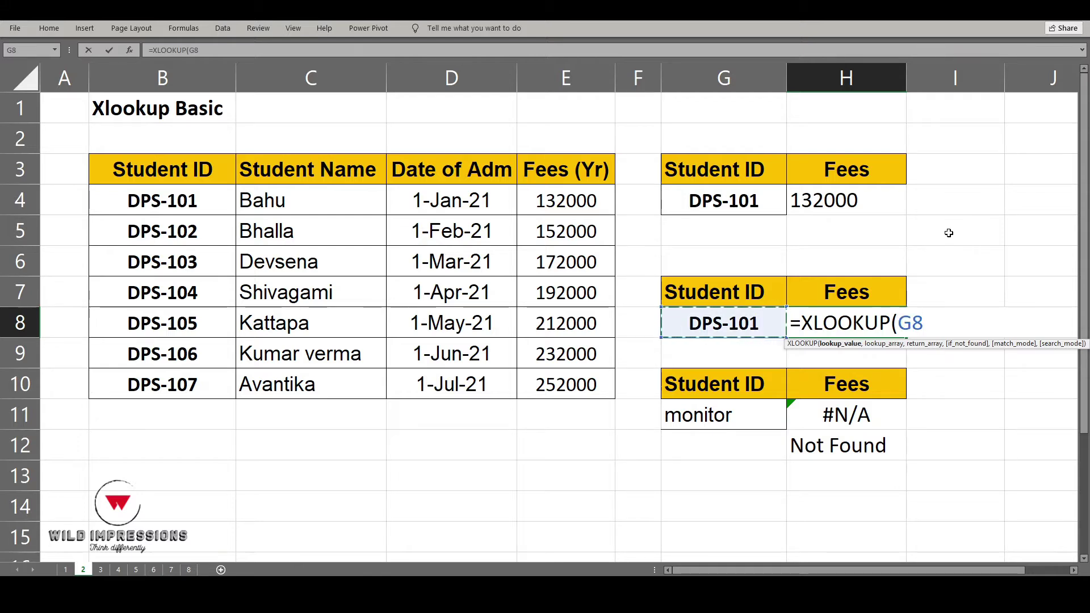
pyautogui.write(',')
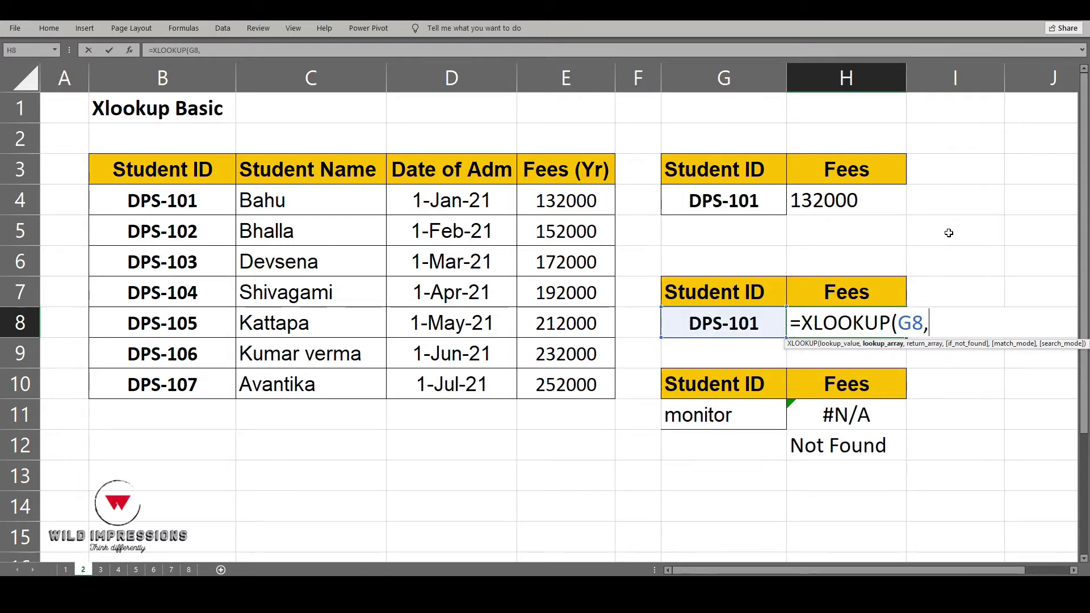
# Set the XLOOKUP lookup array to the Student ID column, B3:B10.
pyautogui.press('Left')
pyautogui.press('Left')
pyautogui.press('Left')
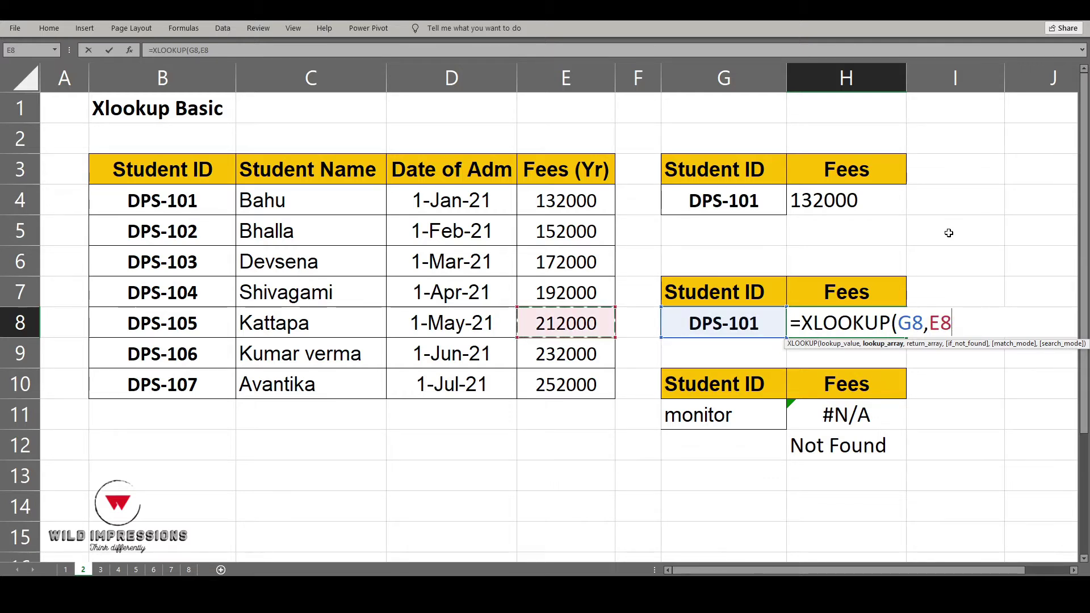
pyautogui.press('Left')
pyautogui.press('Left')
pyautogui.press('Left')
pyautogui.press('Up')
pyautogui.press('Up')
pyautogui.press('Up')
pyautogui.press('Up')
pyautogui.press('Up')
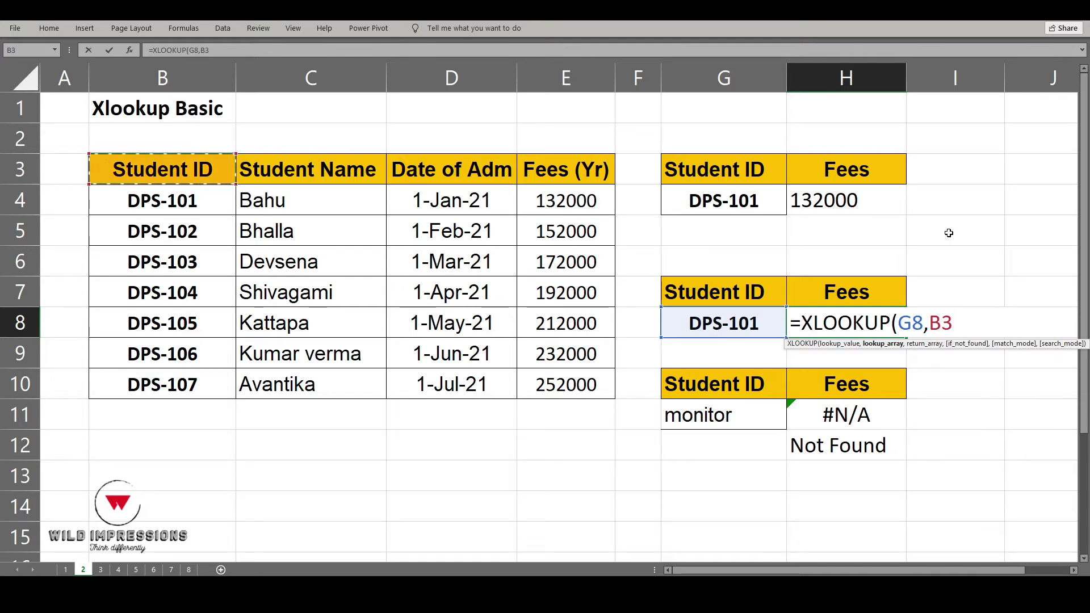
pyautogui.press('Down')
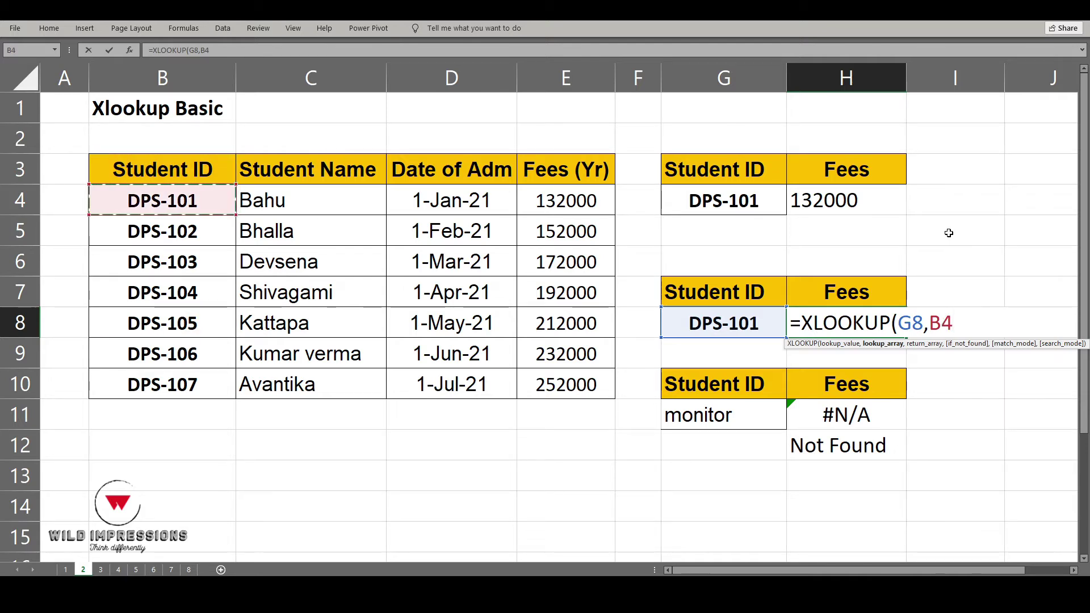
pyautogui.hotkey('ctrl', 'shift', 'Down')
pyautogui.press('Up')
pyautogui.hotkey('ctrl', 'shift', 'Down')
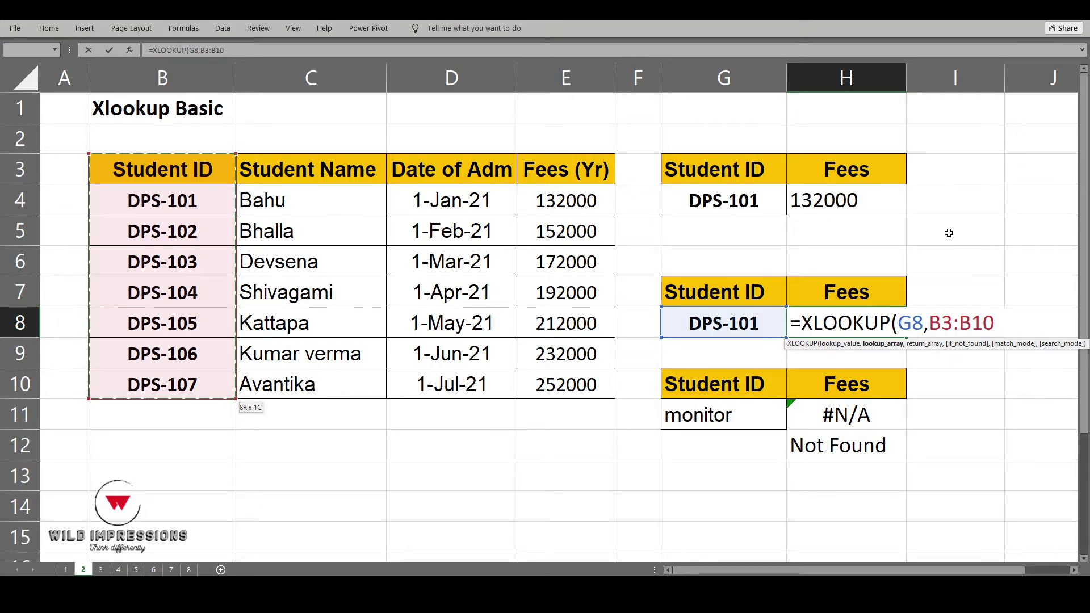
pyautogui.write(',')
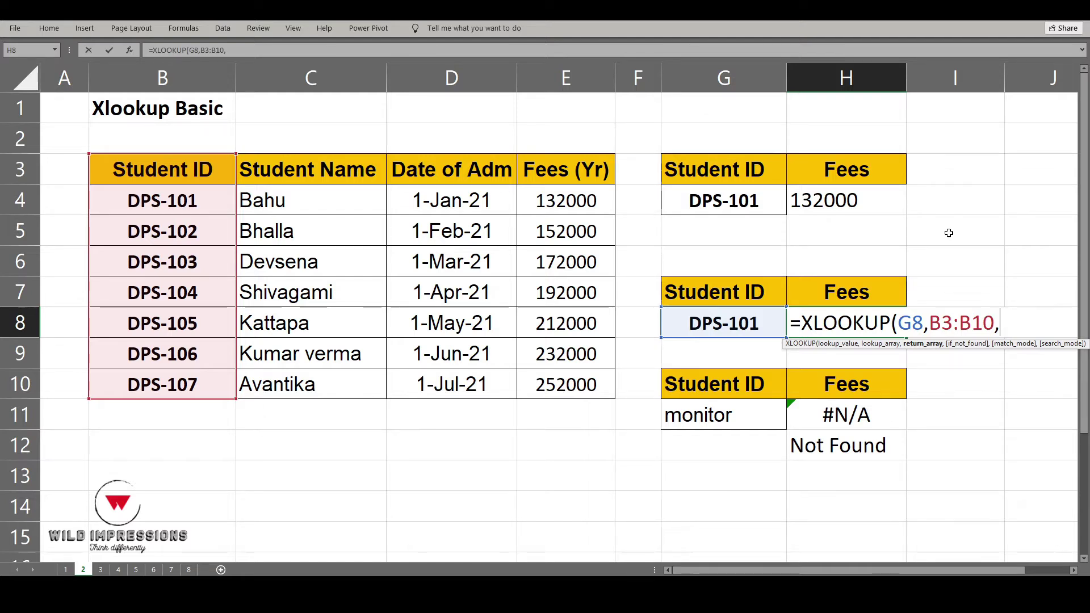
# Set the return array to the Fees column, E3:E10, and complete the XLOOKUP formula in H8.
pyautogui.press('Up')
pyautogui.press('Left')
pyautogui.press('Left')
pyautogui.press('Left')
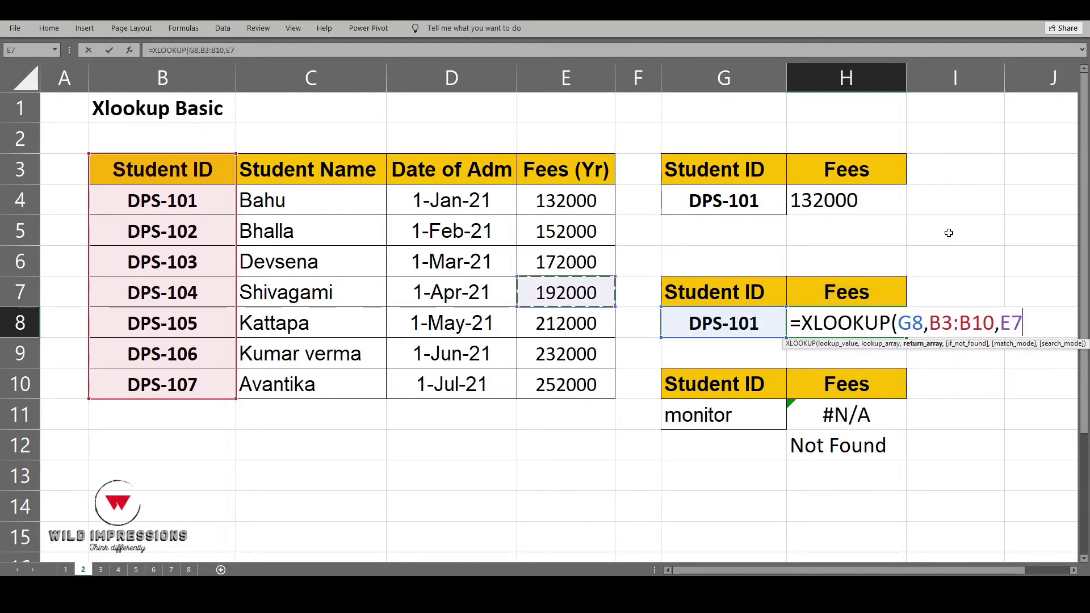
pyautogui.hotkey('ctrl', 'Up')
pyautogui.hotkey('ctrl', 'shift', 'Down')
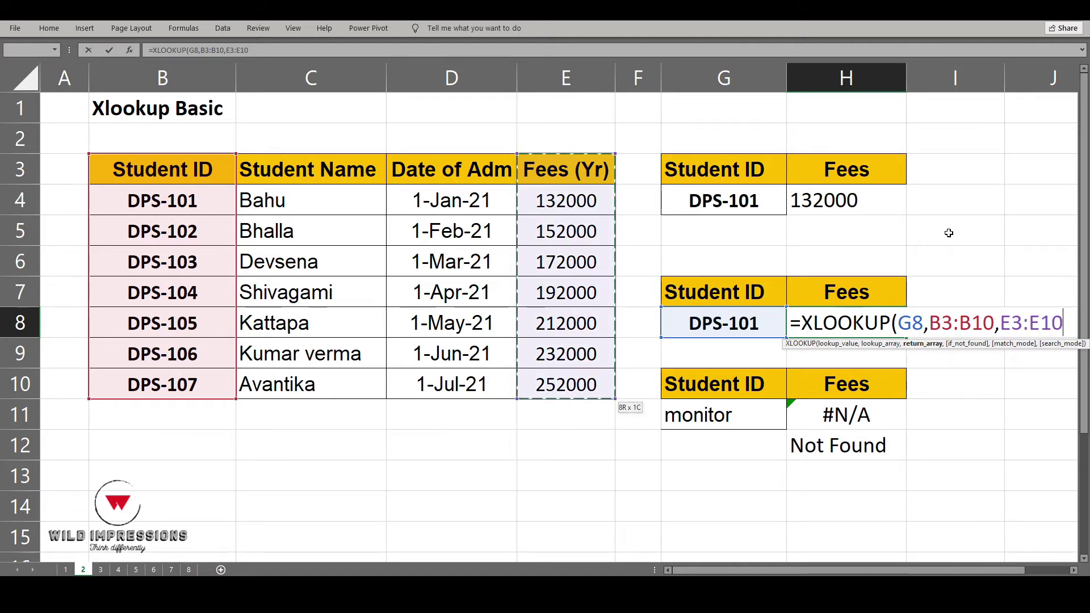
pyautogui.write(')')
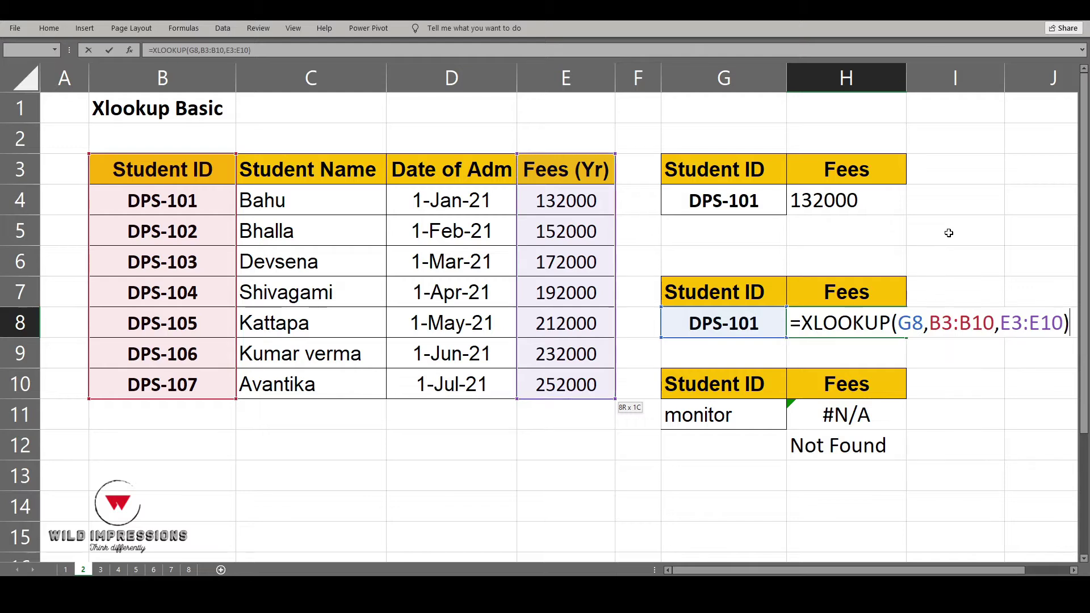
pyautogui.press('Return')
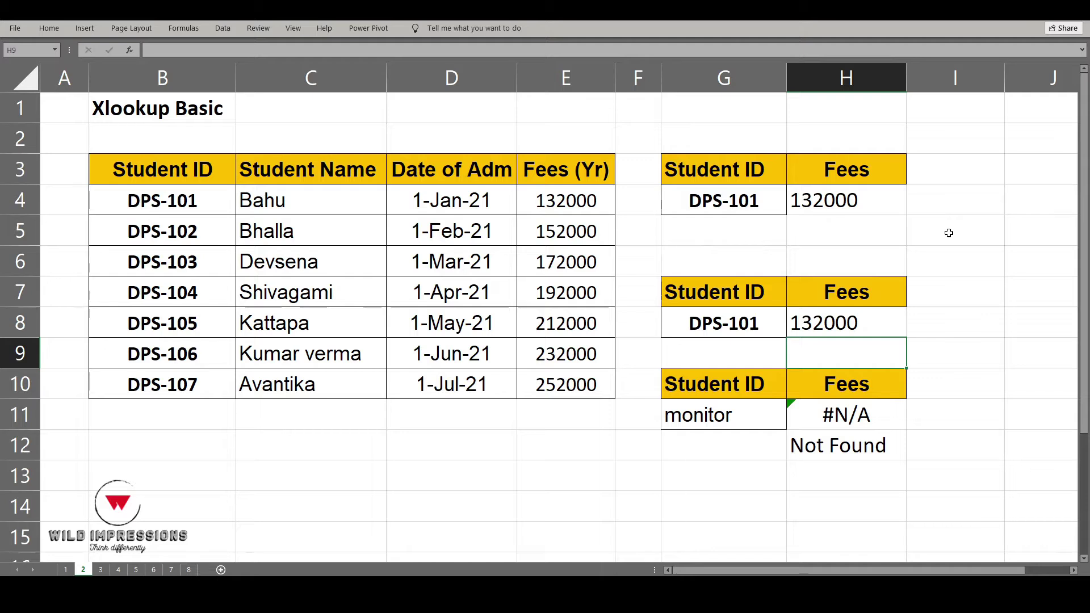
# Delete the extra XLOOKUP formula from cell H12 below the third lookup table.
pyautogui.press('Down')
pyautogui.press('Down')
pyautogui.press('Down')
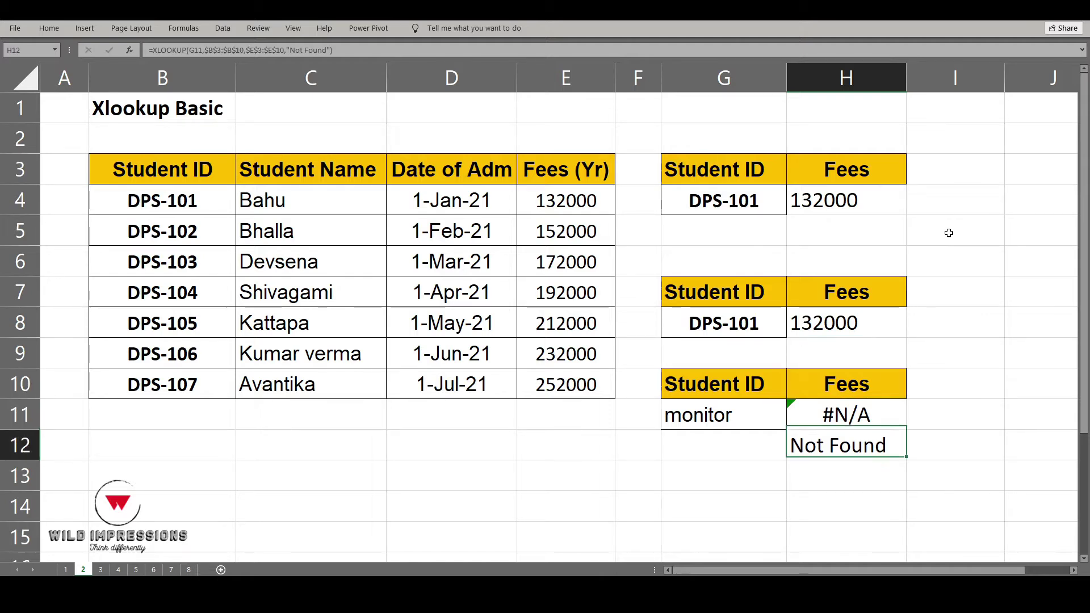
pyautogui.press('Delete')
# Examine the XLOOKUP formulas in H8 and H11 without changing them.
pyautogui.press('Up')
pyautogui.press('Up')
pyautogui.press('Up')
pyautogui.press('Up')
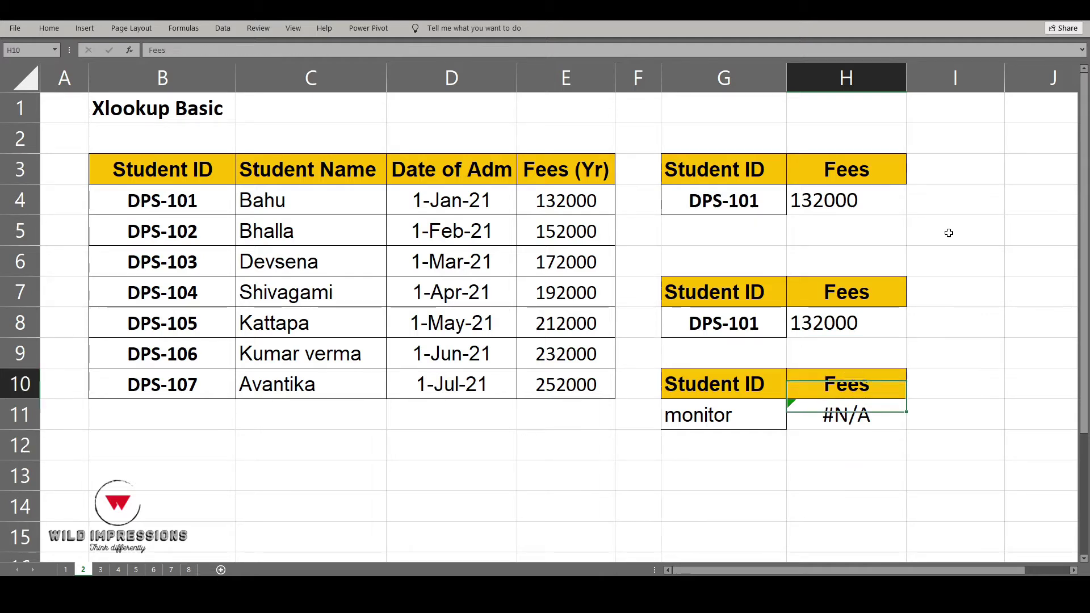
pyautogui.press('F2')
pyautogui.press('Escape')
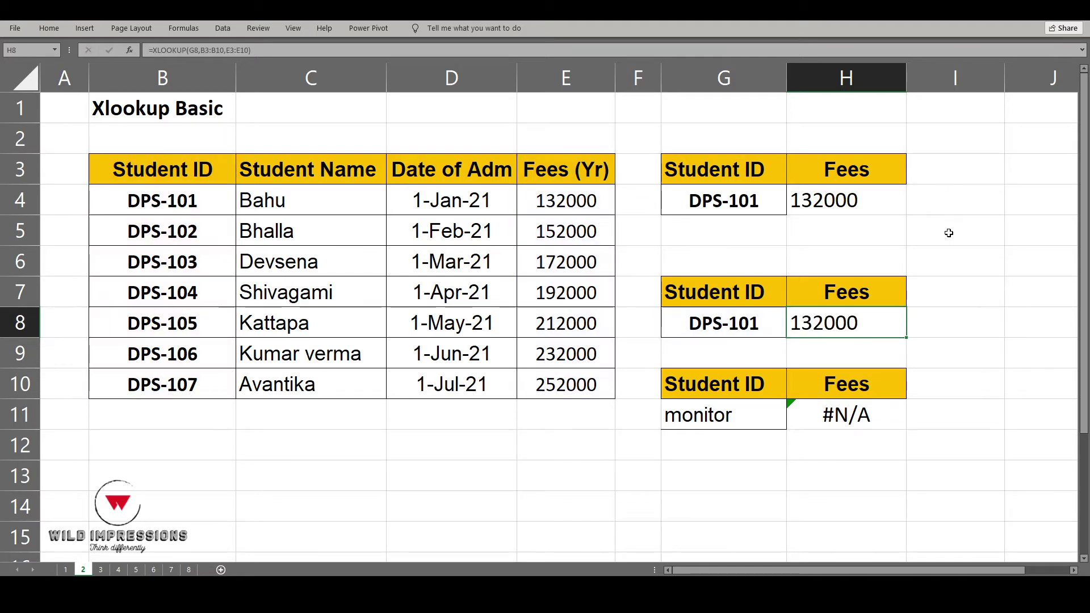
pyautogui.press('Down')
pyautogui.press('Down')
pyautogui.press('Down')
pyautogui.press('F2')
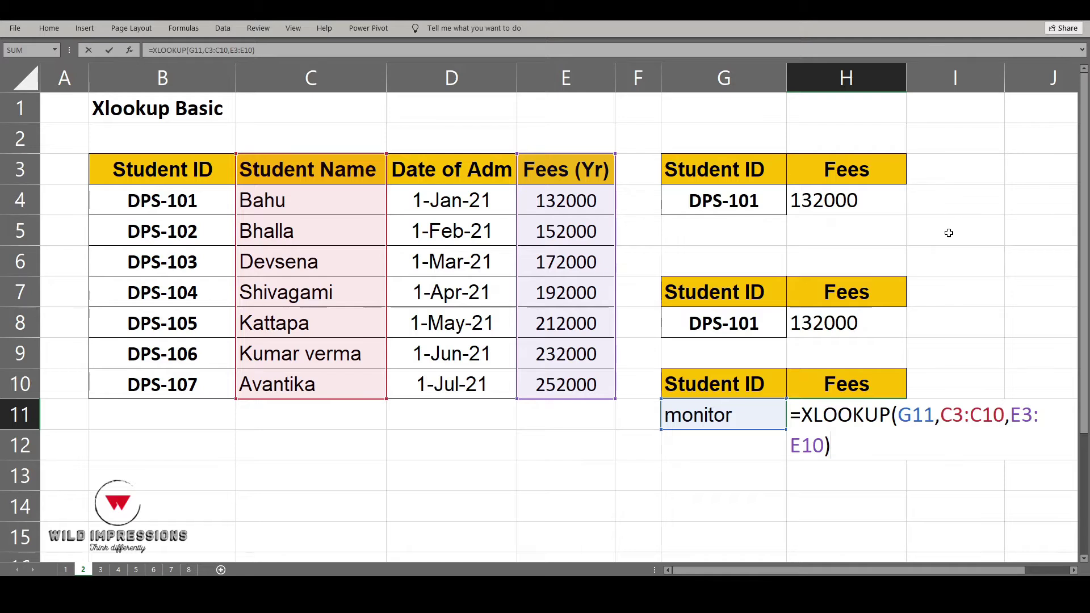
pyautogui.press('Escape')
# Append the letter O to the student ID in G8 so that it matches no record in the table.
pyautogui.press('Up')
pyautogui.press('Up')
pyautogui.press('Up')
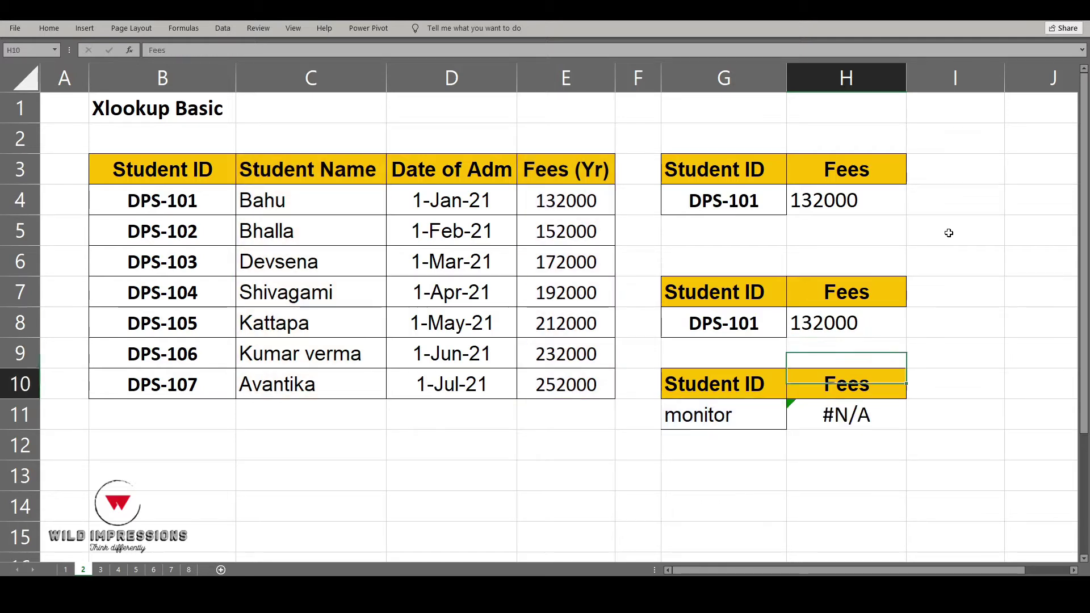
pyautogui.press('Left')
pyautogui.press('F2')
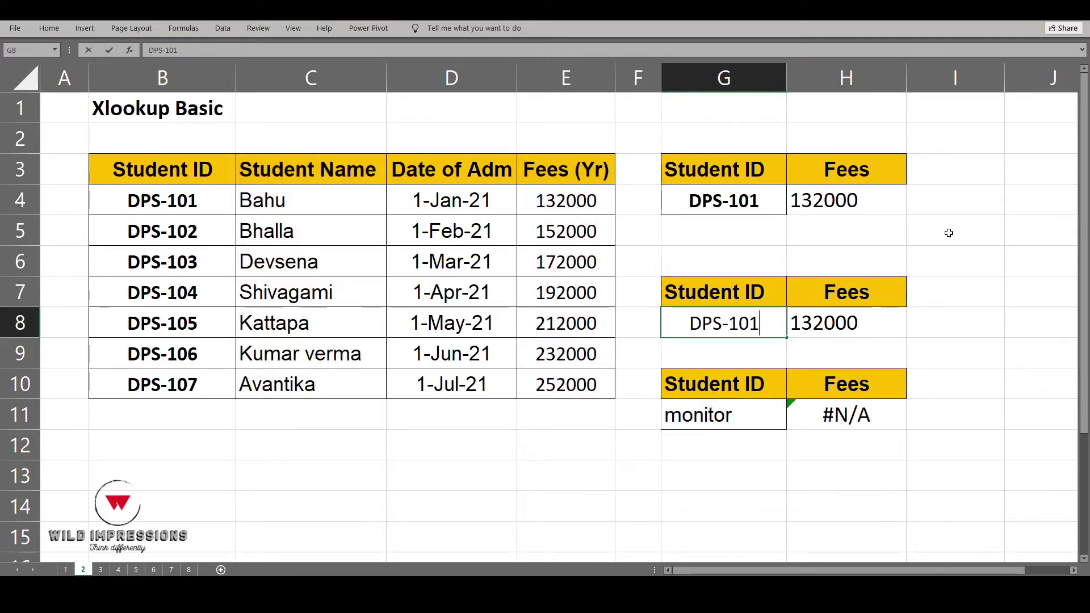
pyautogui.write('O')
pyautogui.press('Return')
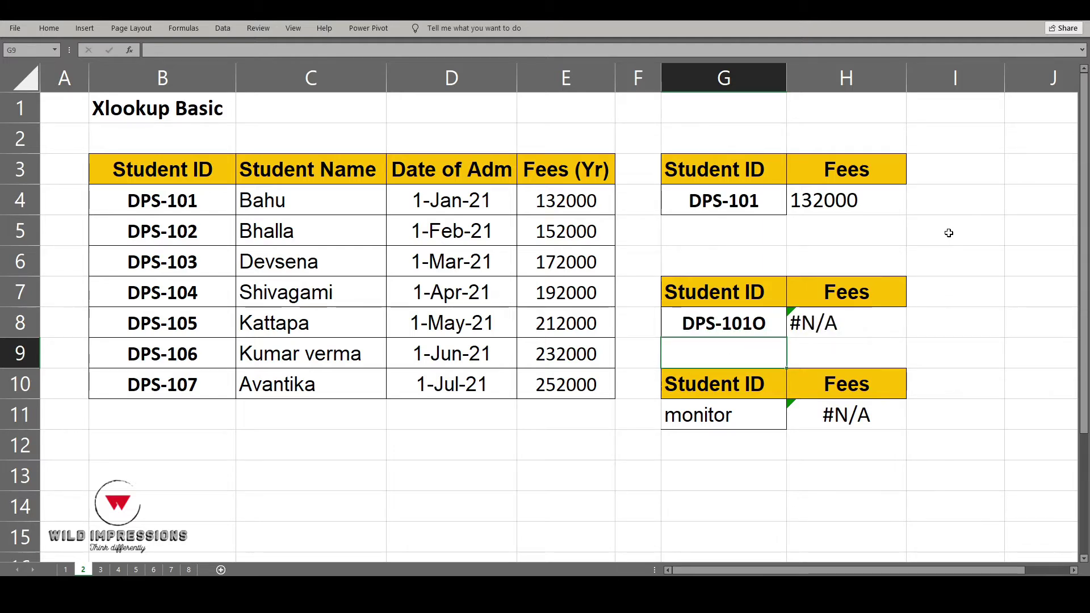
# Add "Not Found" as the if_not_found argument of the XLOOKUP formula in H8.
pyautogui.press('Right')
pyautogui.press('Up')
pyautogui.press('F2')
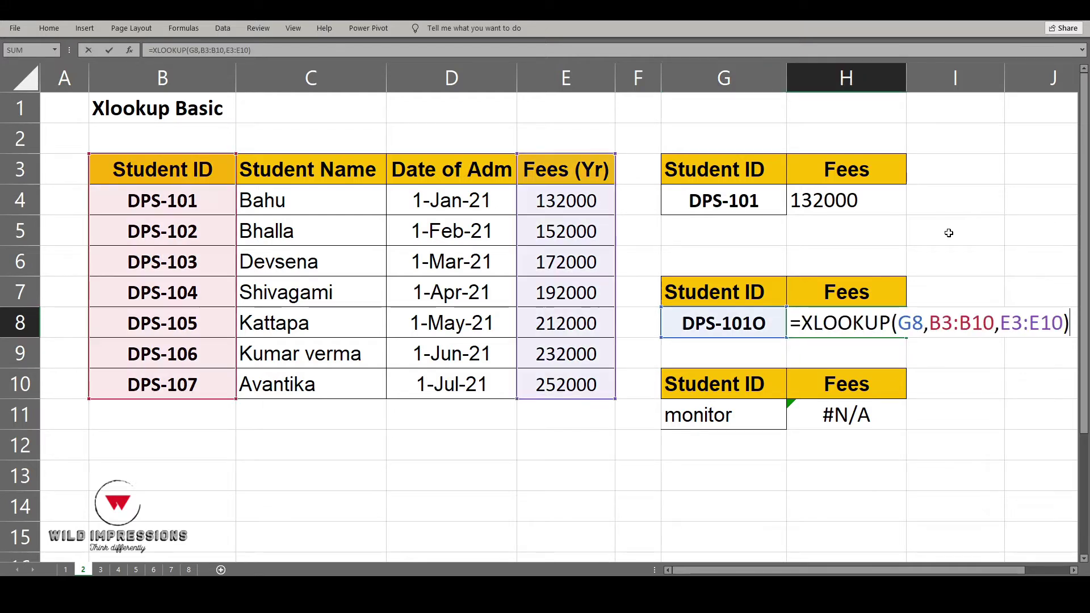
pyautogui.press('BackSpace')
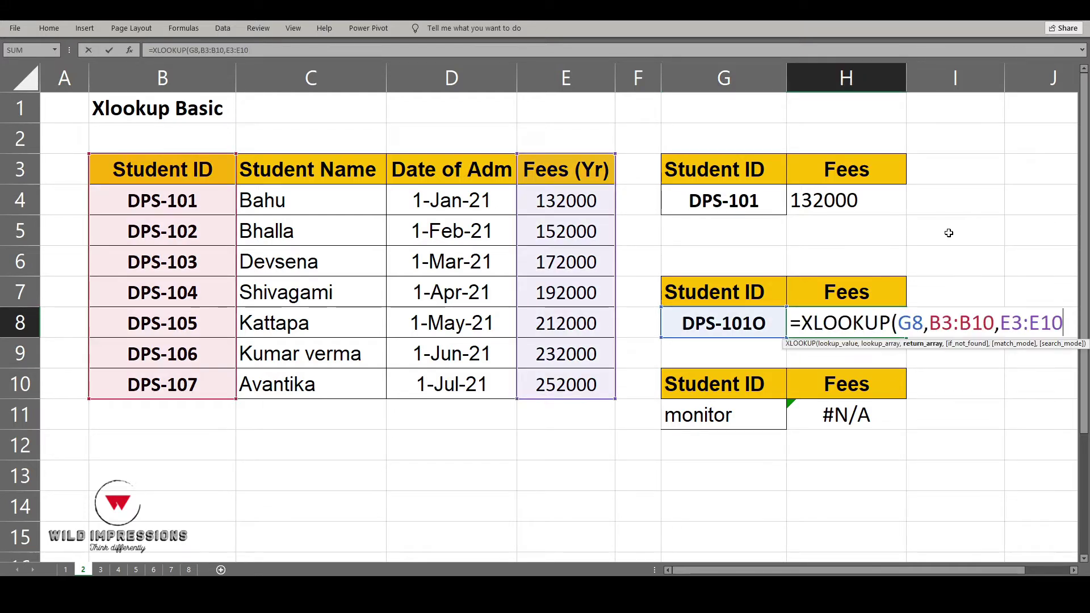
pyautogui.write(',')
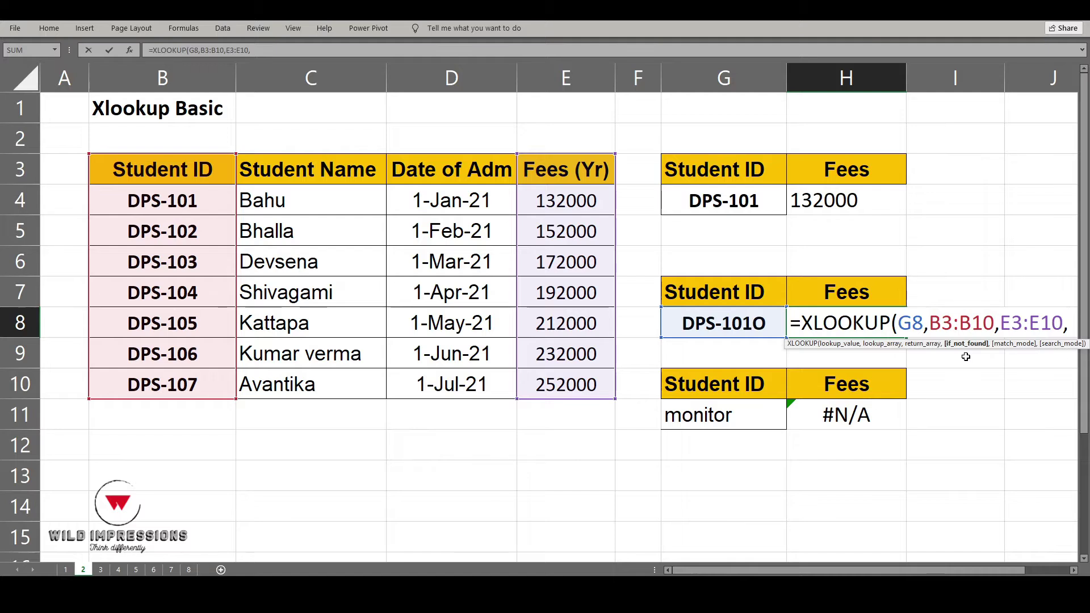
pyautogui.write('""')
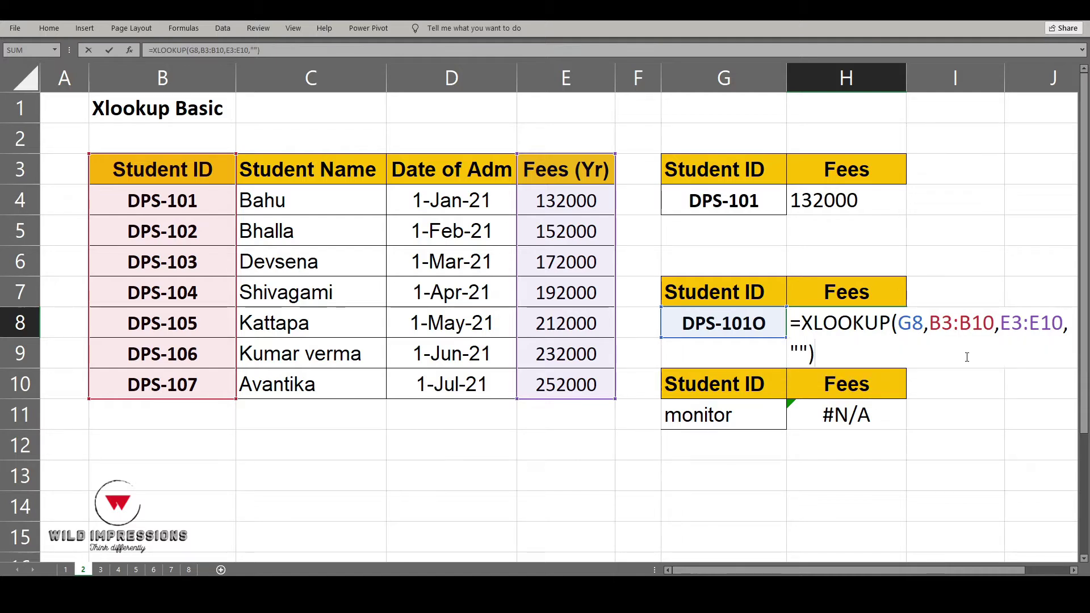
pyautogui.press('Left')
pyautogui.press('Left')
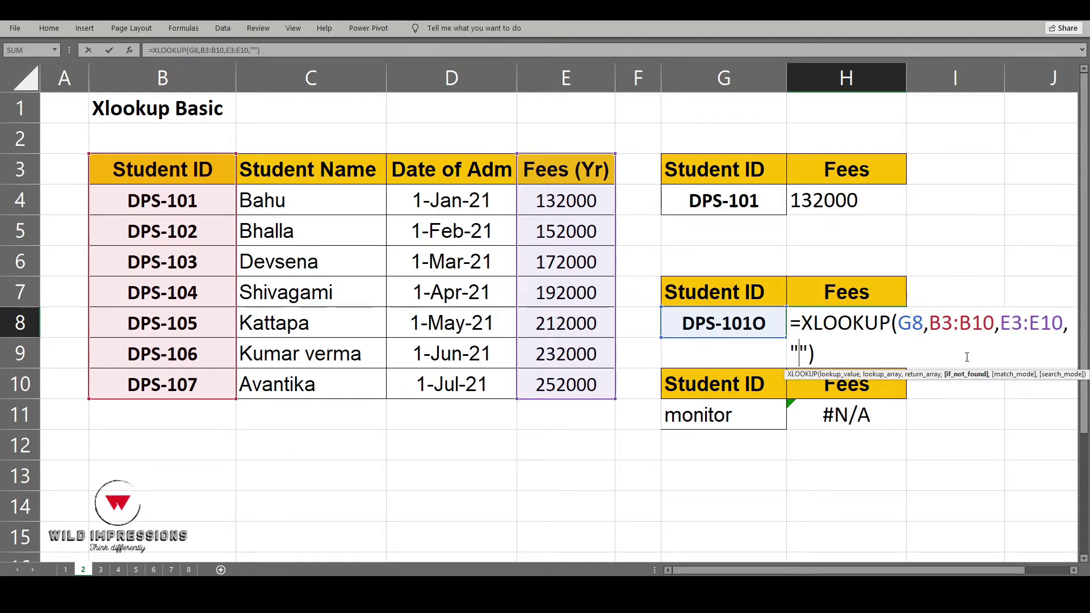
pyautogui.write('Not ')
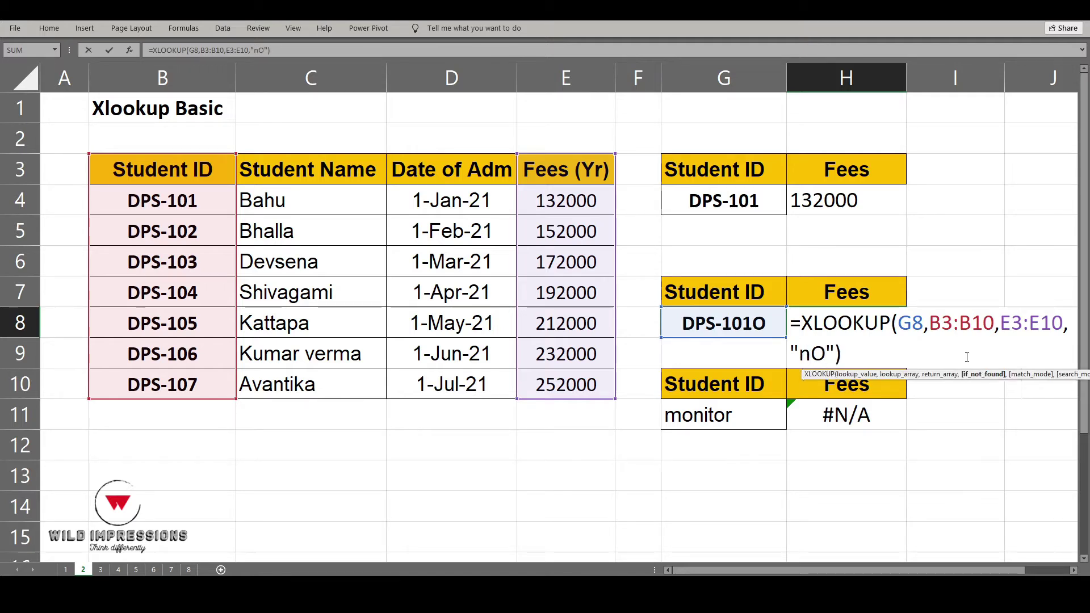
pyautogui.write('Found')
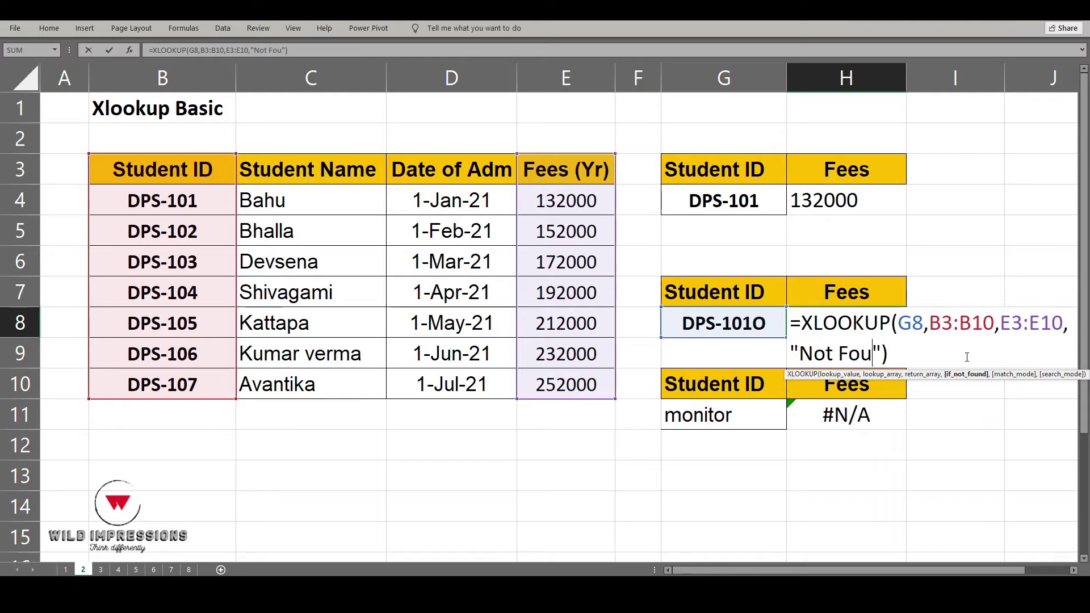
pyautogui.press('Return')
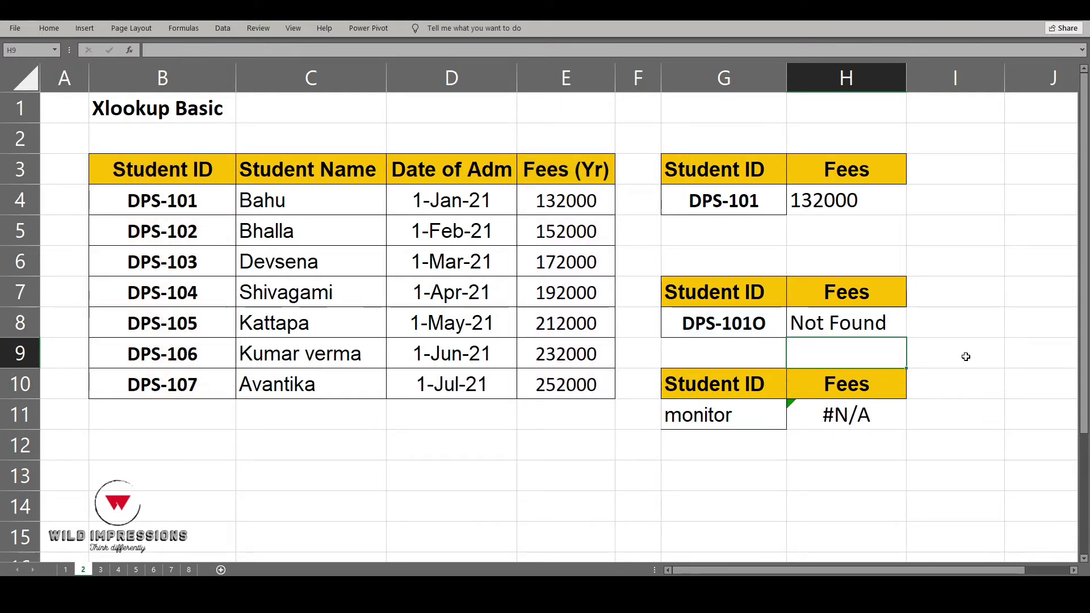
# Copy the student ID from B7 into G8 and leave the VLOOKUP formula in H4 as it is.
pyautogui.press('Up')
pyautogui.press('Up')
pyautogui.press('Left')
pyautogui.press('Left')
pyautogui.press('Left')
pyautogui.press('Left')
pyautogui.press('Left')
pyautogui.press('Left')
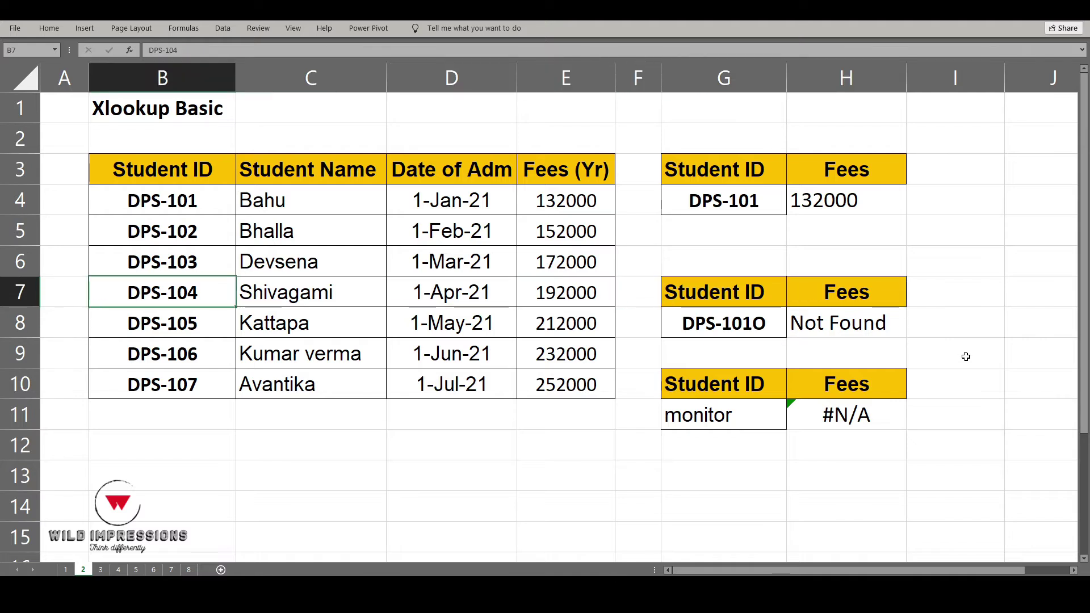
pyautogui.hotkey('ctrl', 'c')
pyautogui.press('Right')
pyautogui.press('Right')
pyautogui.press('Right')
pyautogui.press('Right')
pyautogui.press('Right')
pyautogui.press('Down')
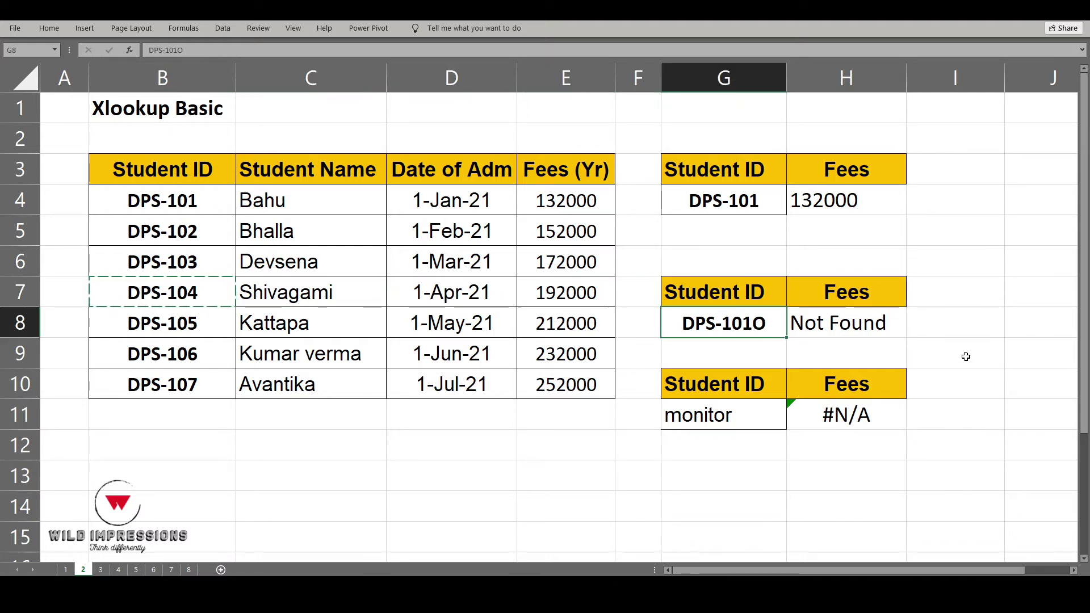
pyautogui.hotkey('ctrl', 'v')
pyautogui.press('Escape')
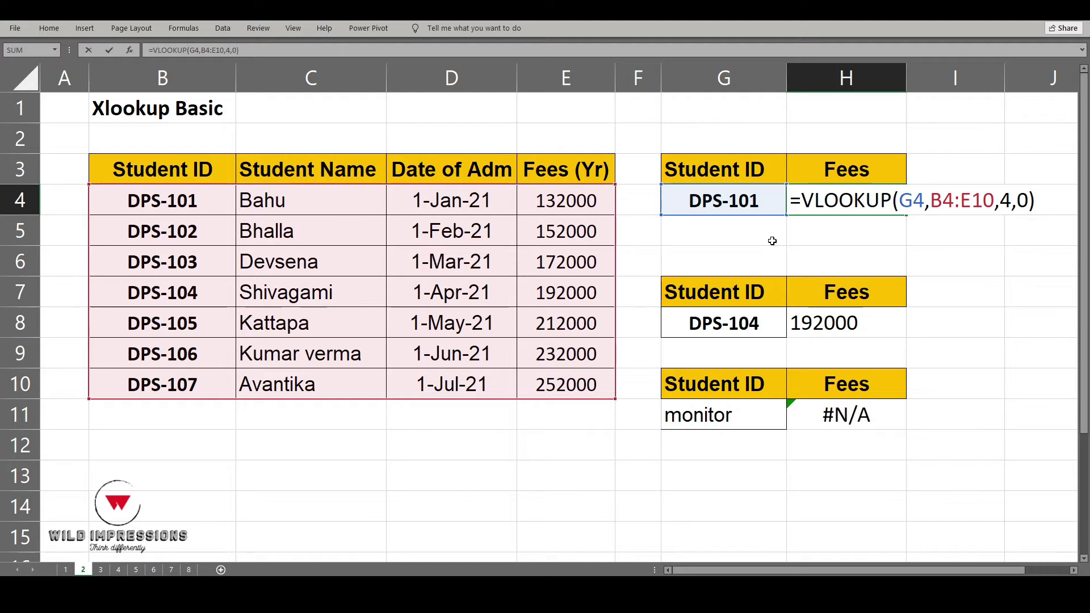
pyautogui.hotkey('ctrl', 'Return')
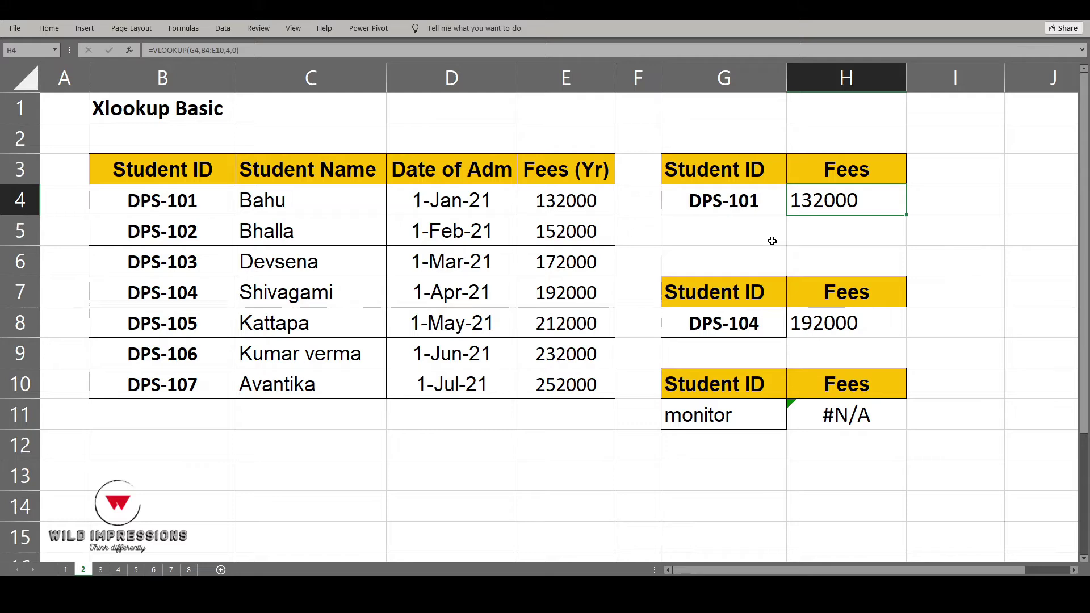
# On the Right to Left / Left to Right sheet, copy the Student ID header from B3 into H3.
pyautogui.hotkey('ctrl', 'pagedown')
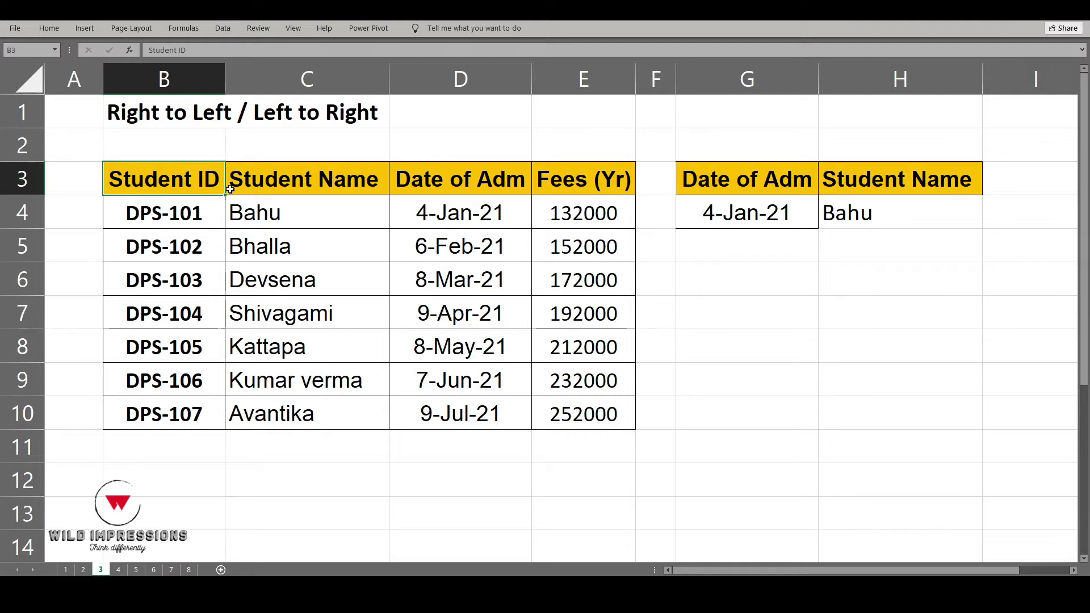
pyautogui.hotkey('ctrl', 'c')
pyautogui.click(884, 182)
pyautogui.hotkey('ctrl', 'v')
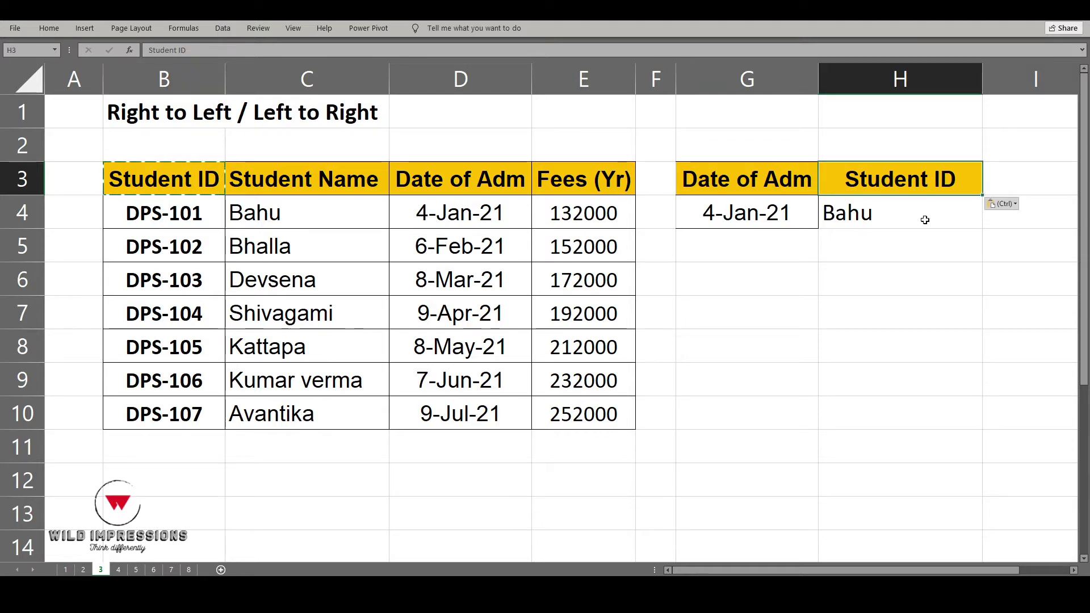
pyautogui.click(924, 220)
pyautogui.press('Escape')
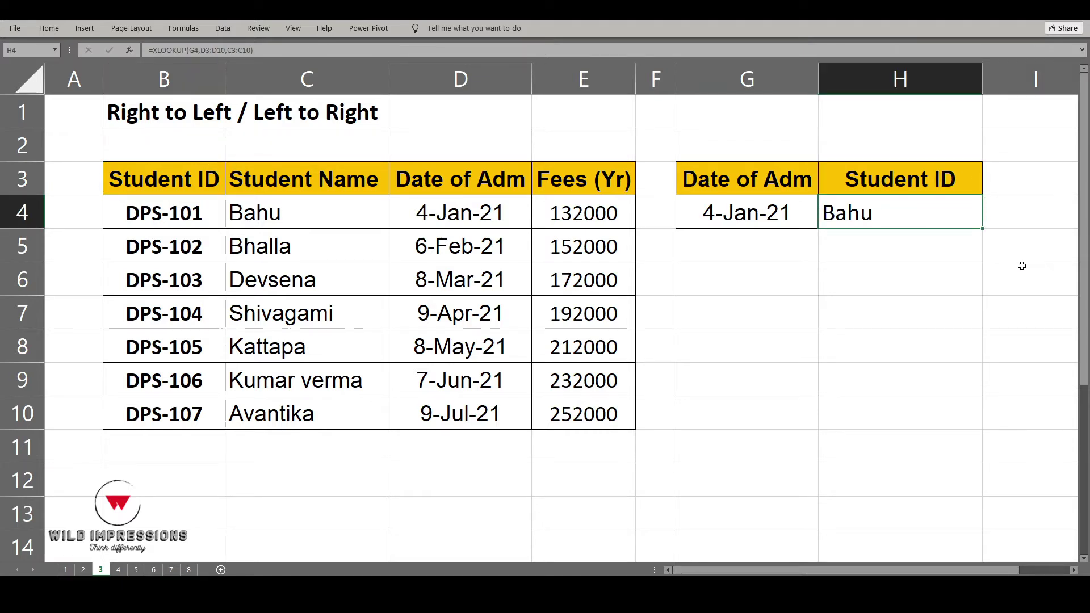
# Start a new XLOOKUP formula in H4 with the admission date in G4 as its lookup value.
pyautogui.write('=')
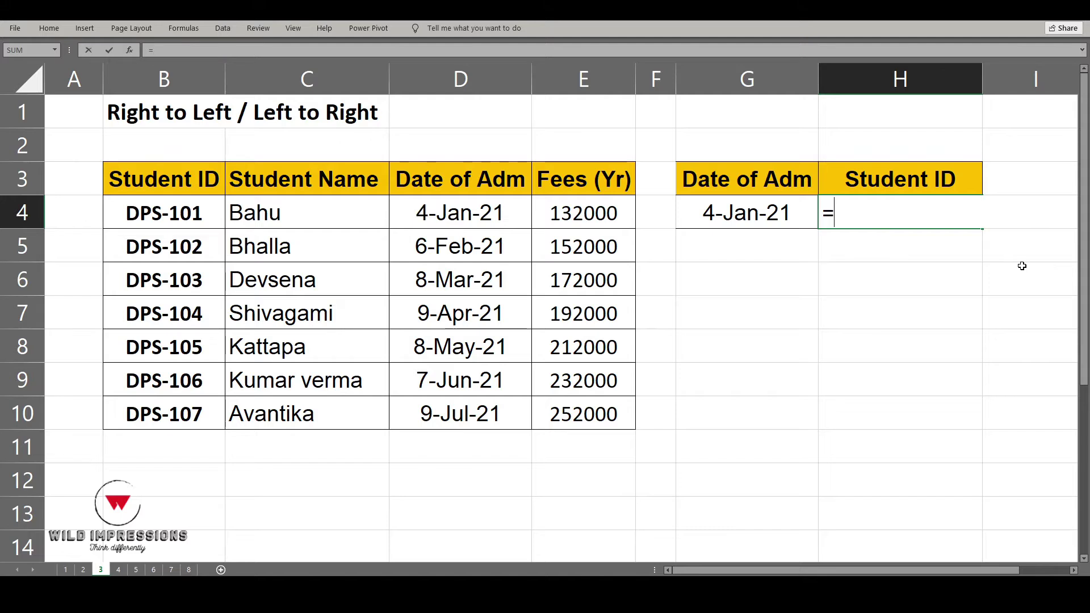
pyautogui.write('xl')
pyautogui.press('Tab')
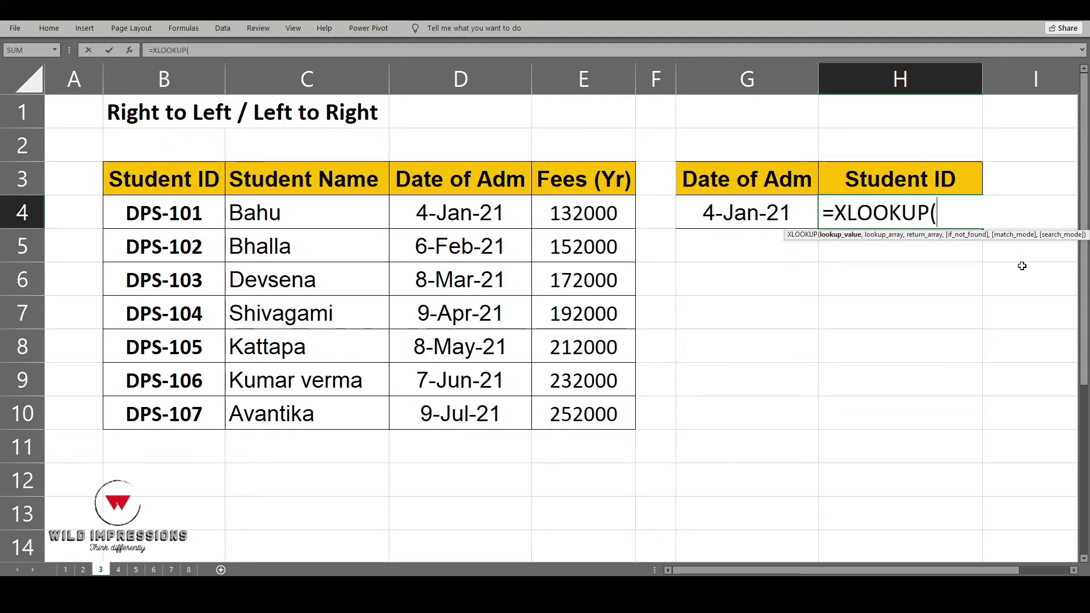
pyautogui.press('Left')
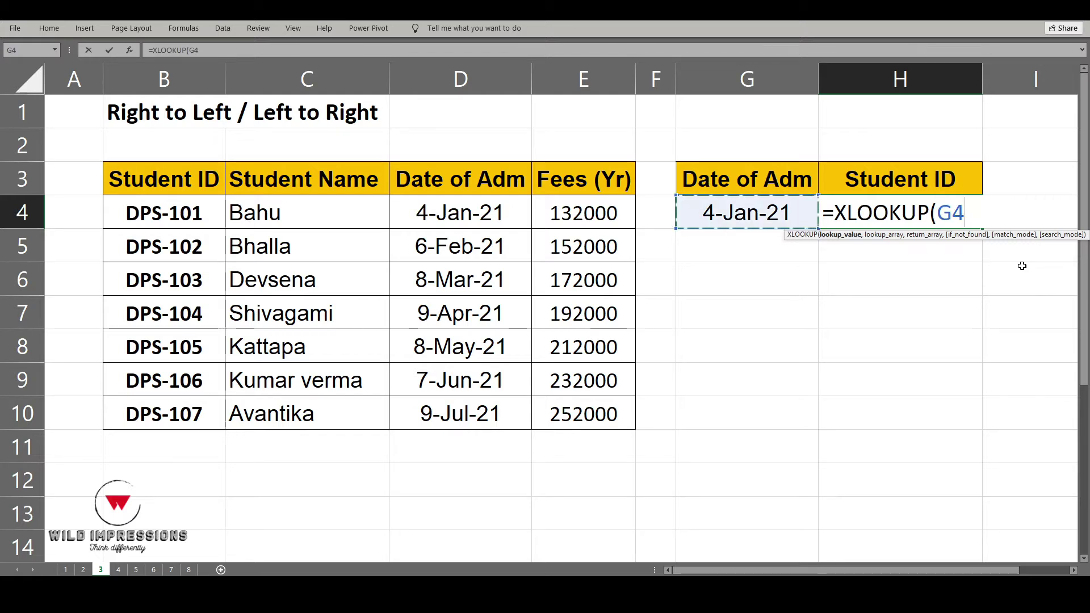
pyautogui.write(',')
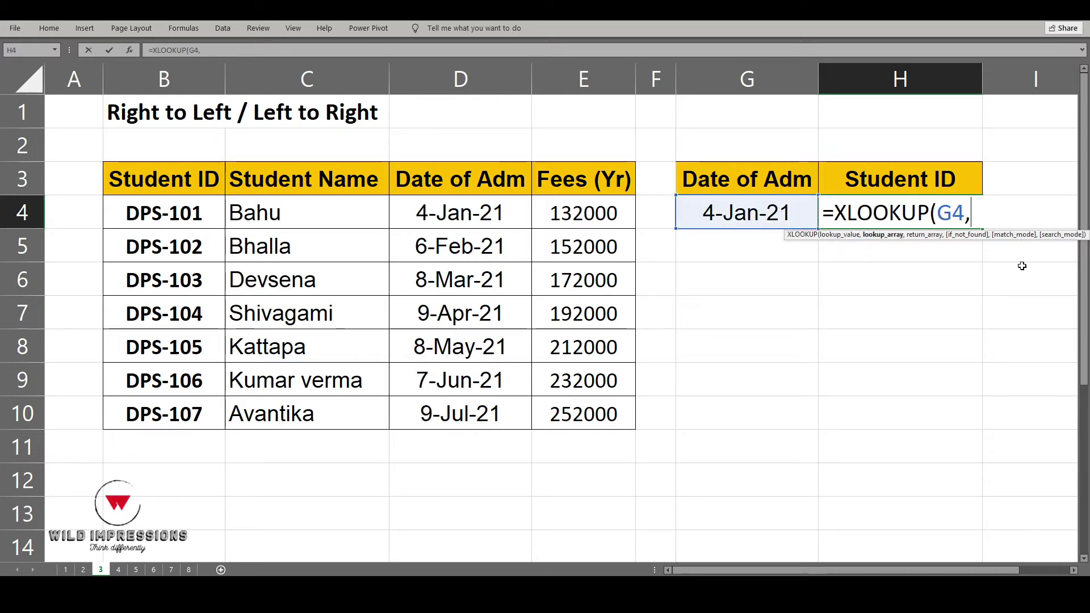
# Set the XLOOKUP lookup array to the Date of Adm column, D3:D10.
pyautogui.press('Left')
pyautogui.press('Home')
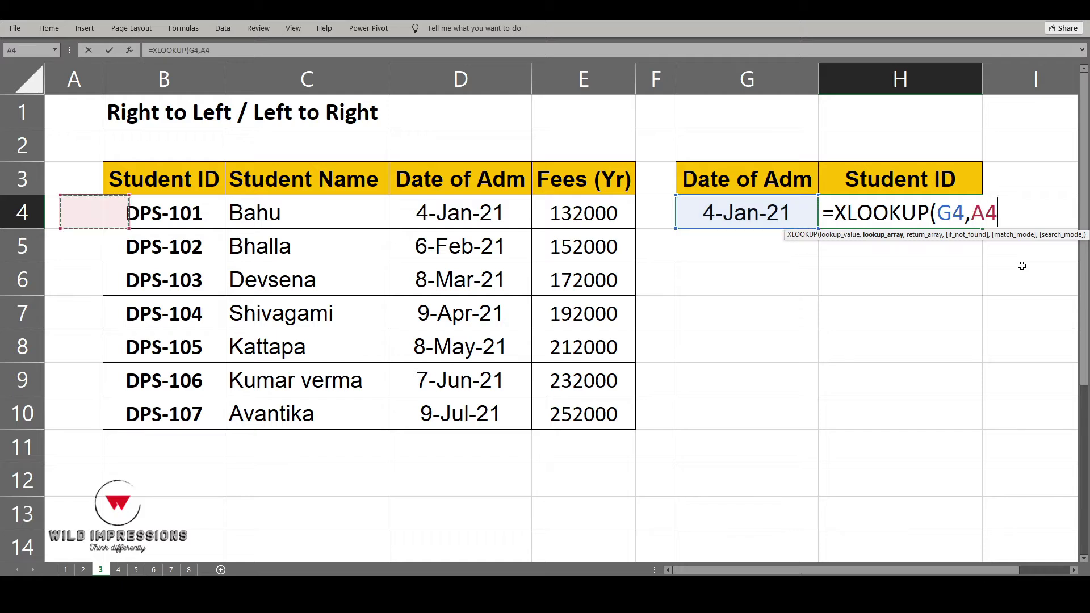
pyautogui.press('Right')
pyautogui.press('Right')
pyautogui.press('Right')
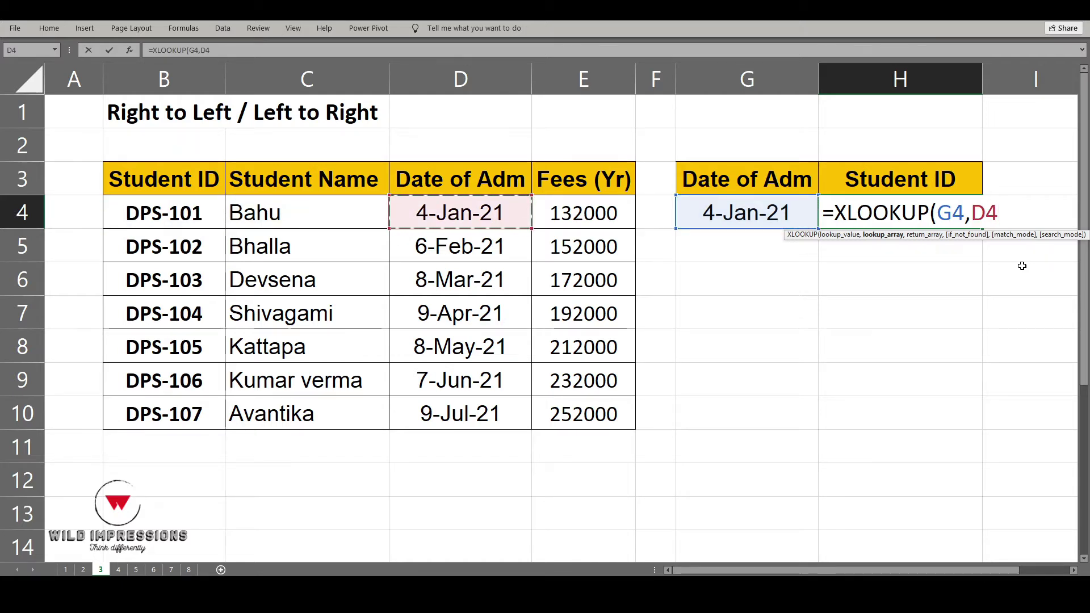
pyautogui.press('Up')
pyautogui.hotkey('ctrl', 'shift', 'Down')
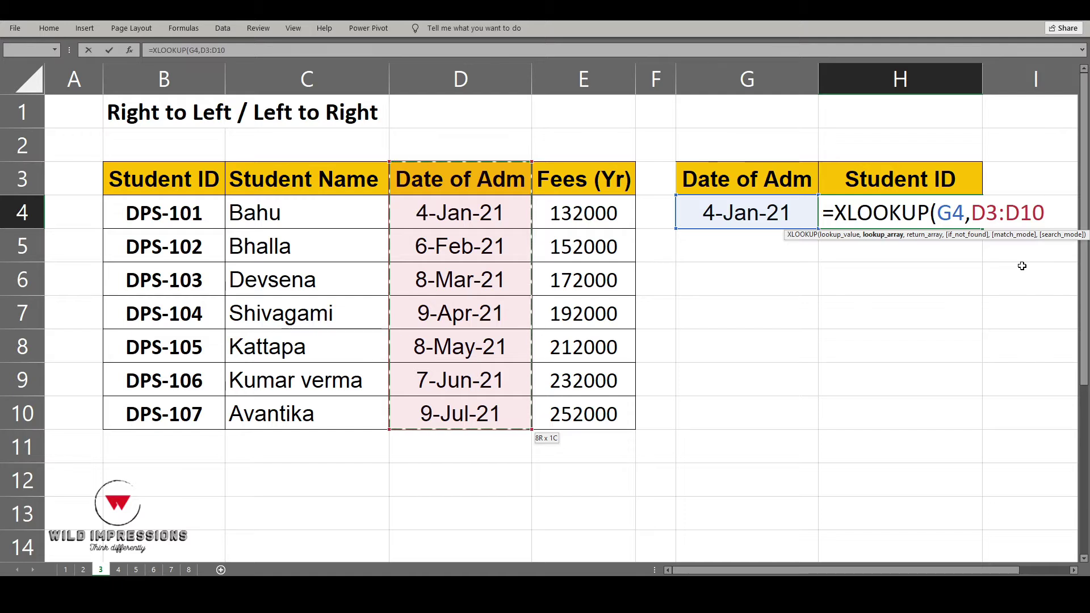
pyautogui.write(',')
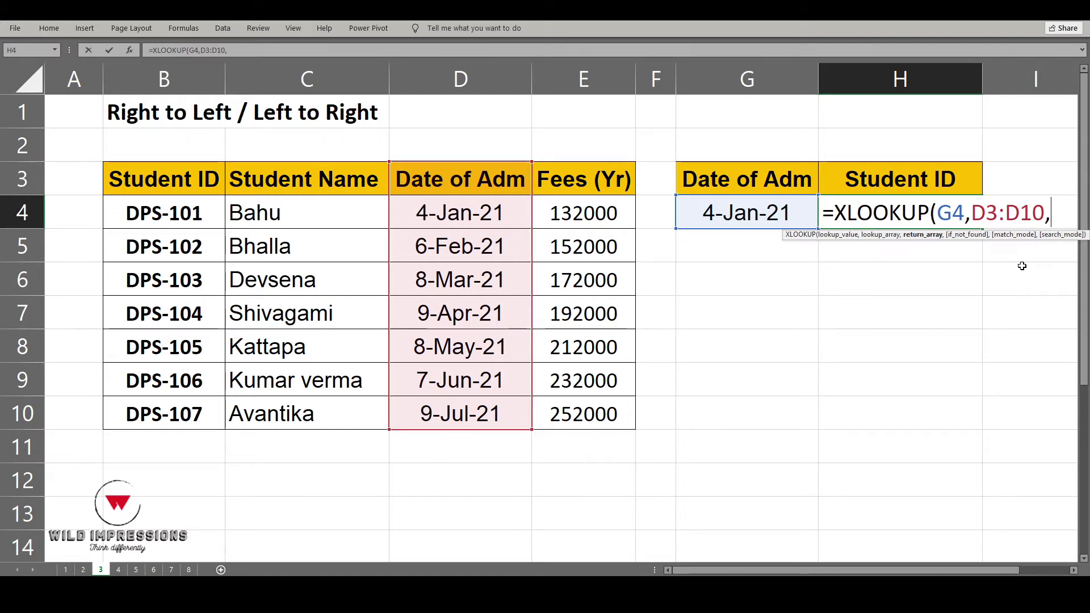
# Set the return array to the Student ID column, B3:B10, and complete the XLOOKUP formula in H4.
pyautogui.press('Left')
pyautogui.press('Left')
pyautogui.press('Left')
pyautogui.press('Left')
pyautogui.press('Left')
pyautogui.press('Left')
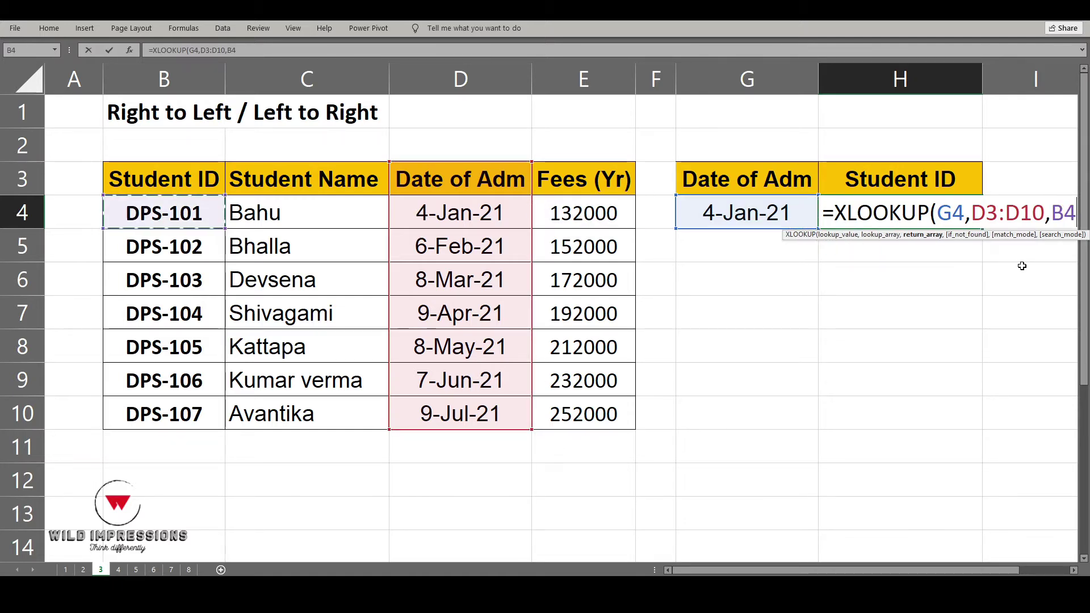
pyautogui.press('Up')
pyautogui.hotkey('ctrl', 'shift', 'Down')
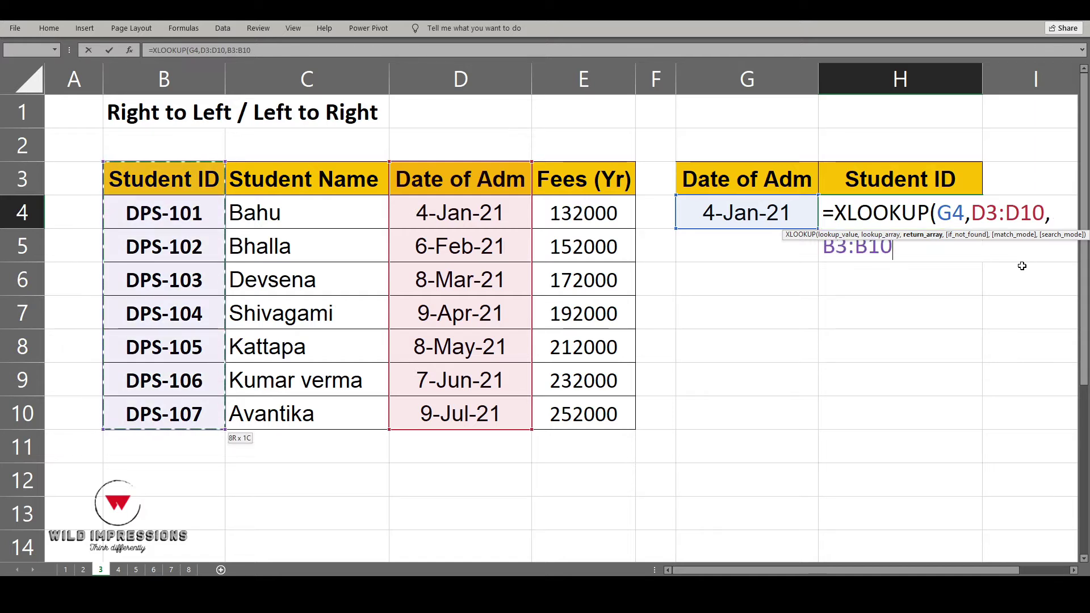
pyautogui.press('Return')
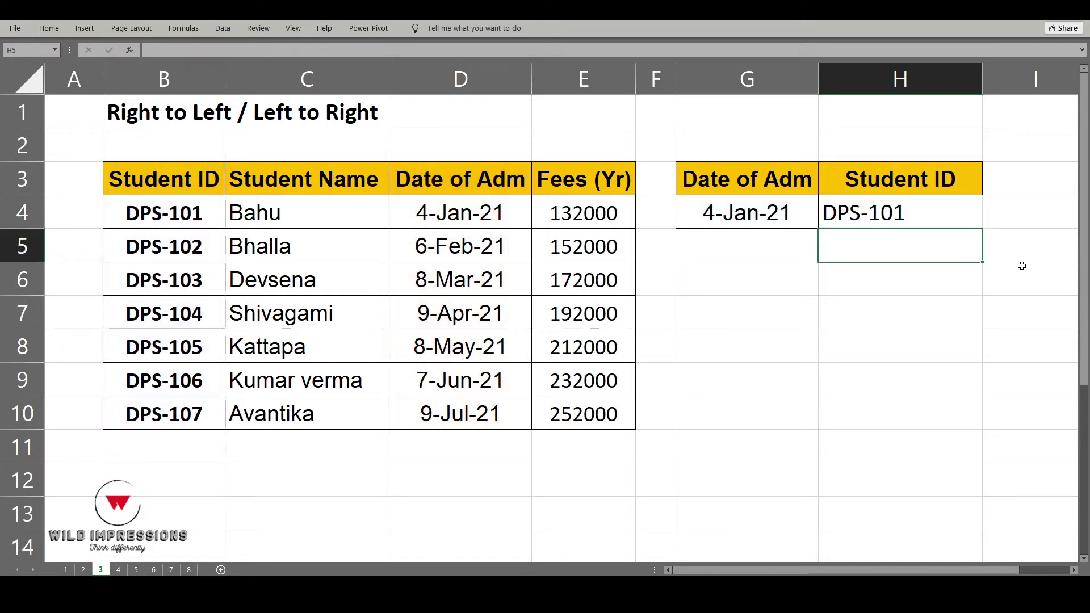
# Review the arguments of the XLOOKUP formula in H4 without changing them.
pyautogui.press('Up')
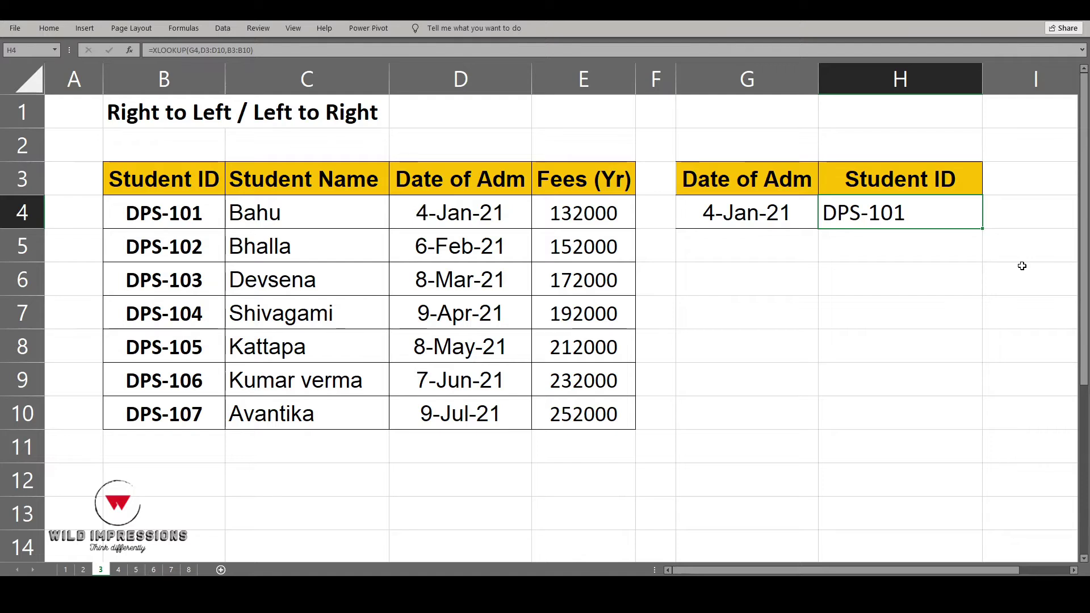
pyautogui.press('F2')
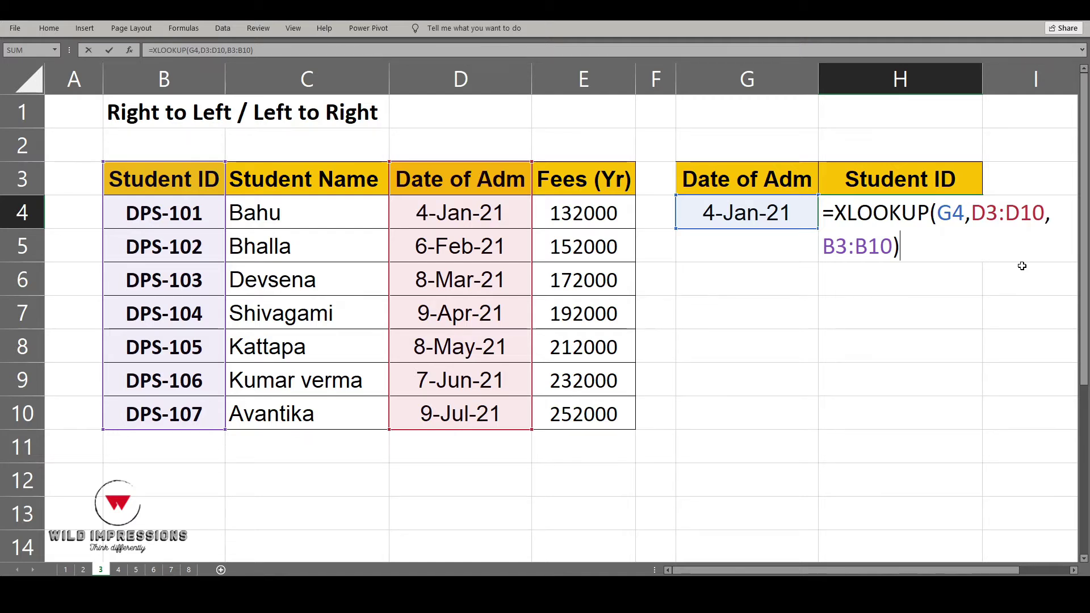
pyautogui.hotkey('ctrl', 'Return')
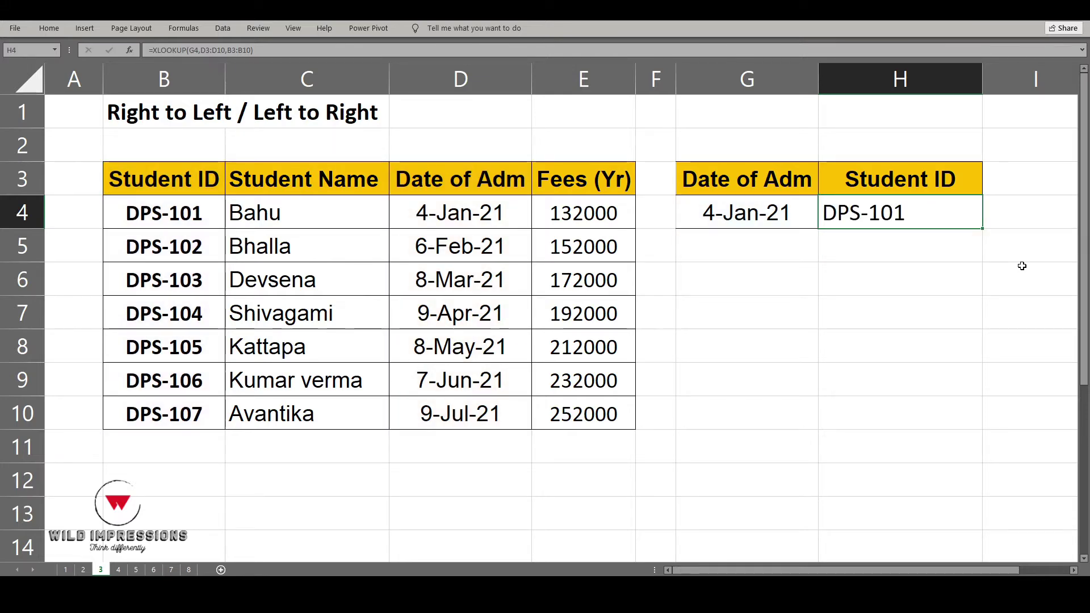
# Switch to the Lookup All Data sheet and select the first student name in C4.
pyautogui.hotkey('ctrl', 'pagedown')
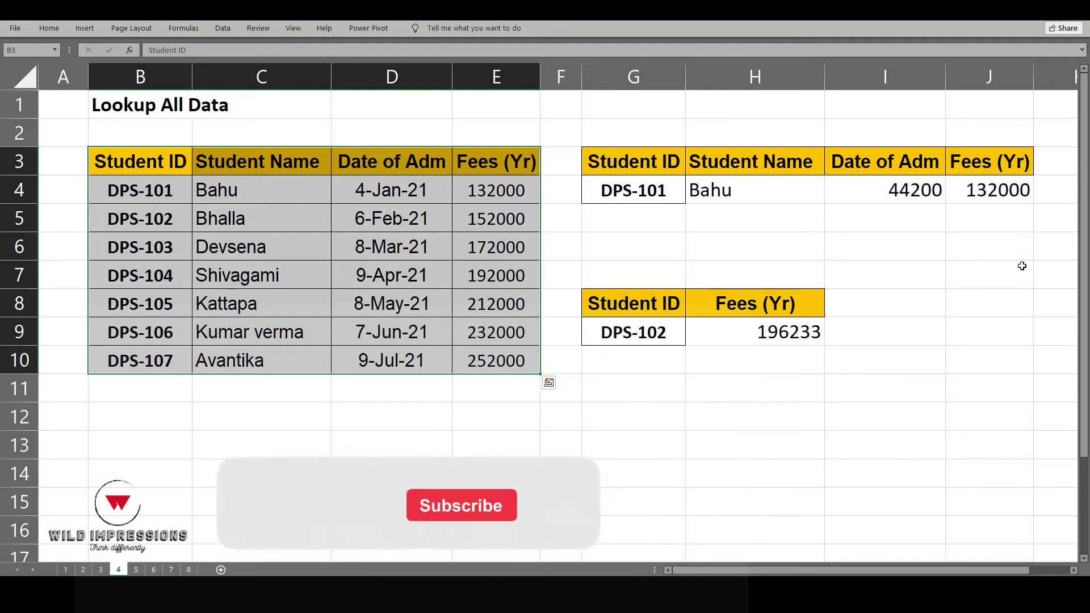
pyautogui.hotkey('ctrl', 'Up')
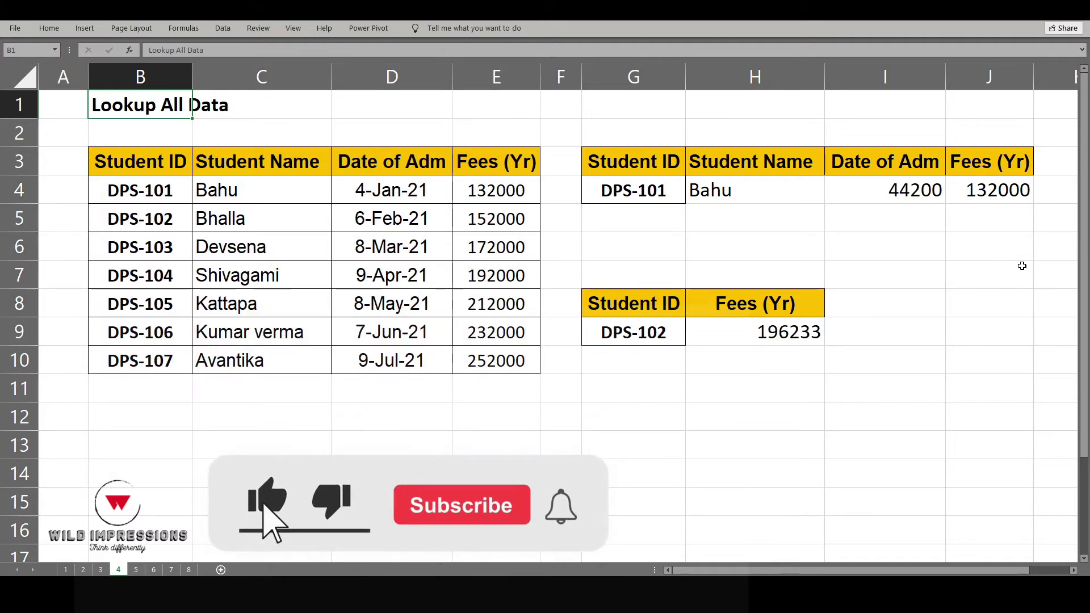
pyautogui.press('Down')
pyautogui.press('Down')
pyautogui.press('Right')
pyautogui.press('Down')
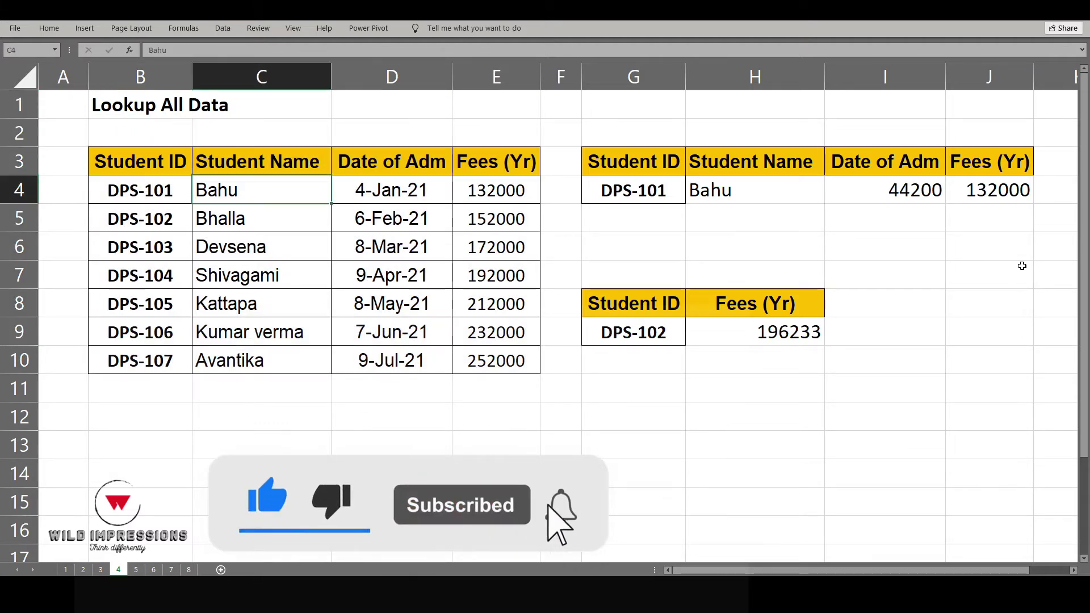
# Look through the first student's record in B4:E4 and move on to the lookup Student ID in G4.
pyautogui.press('Left')
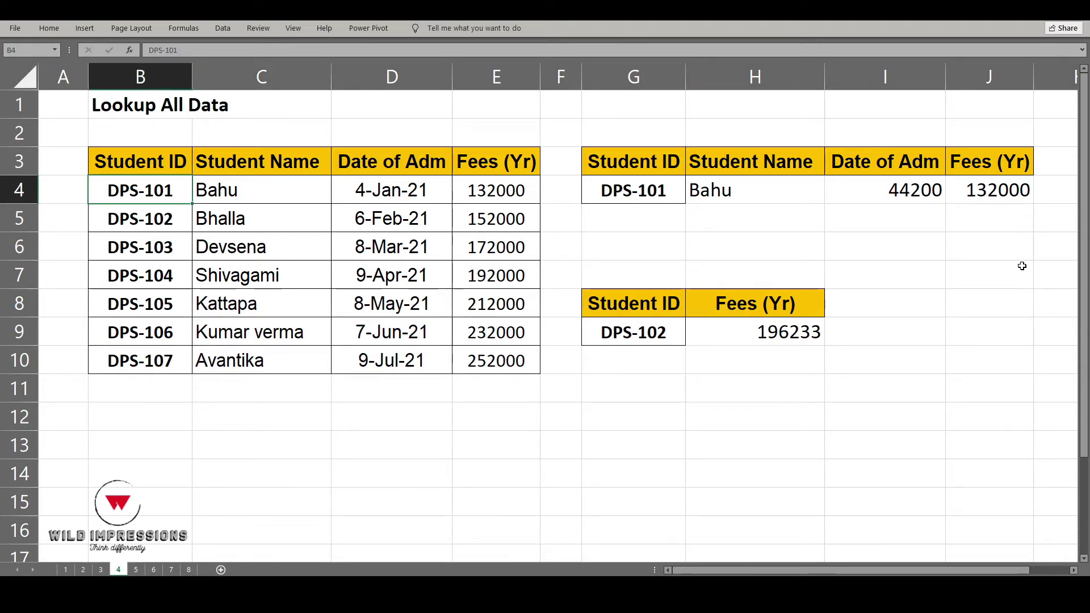
pyautogui.press('Right')
pyautogui.press('Right')
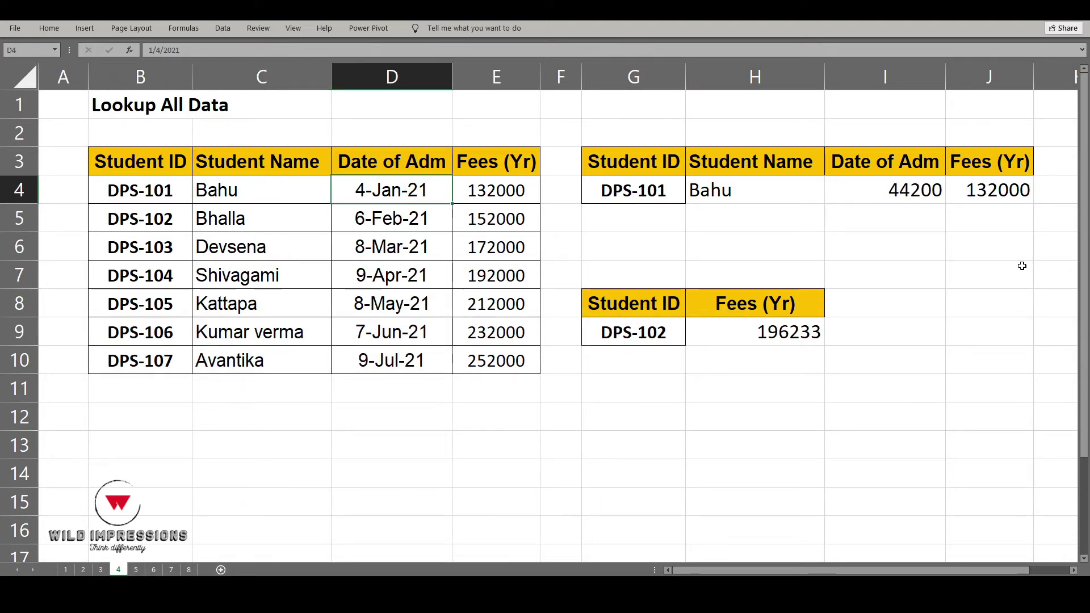
pyautogui.press('Right')
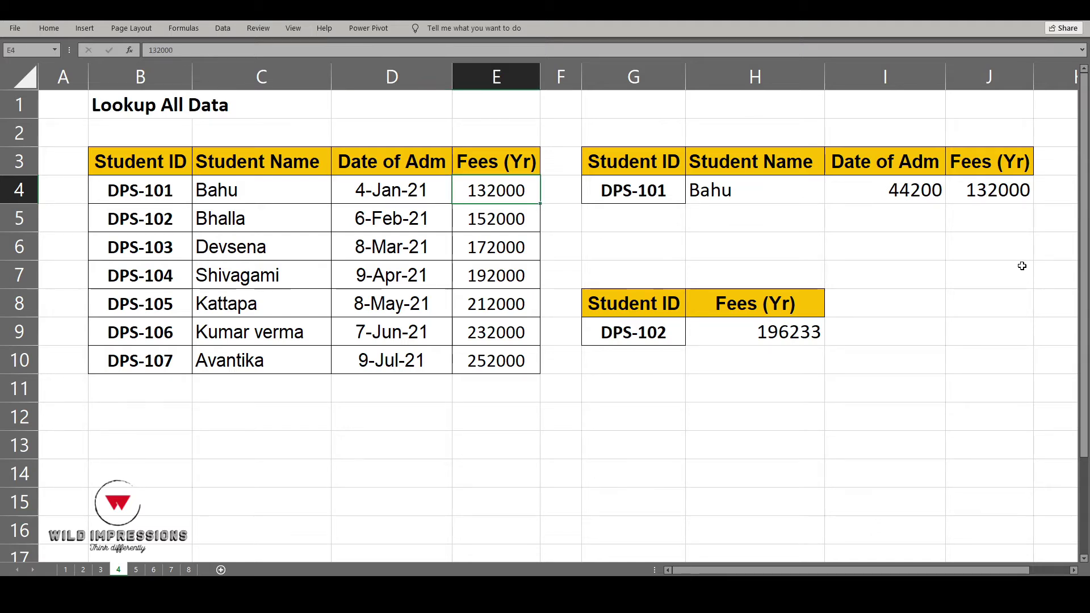
pyautogui.press('Right')
pyautogui.press('Right')
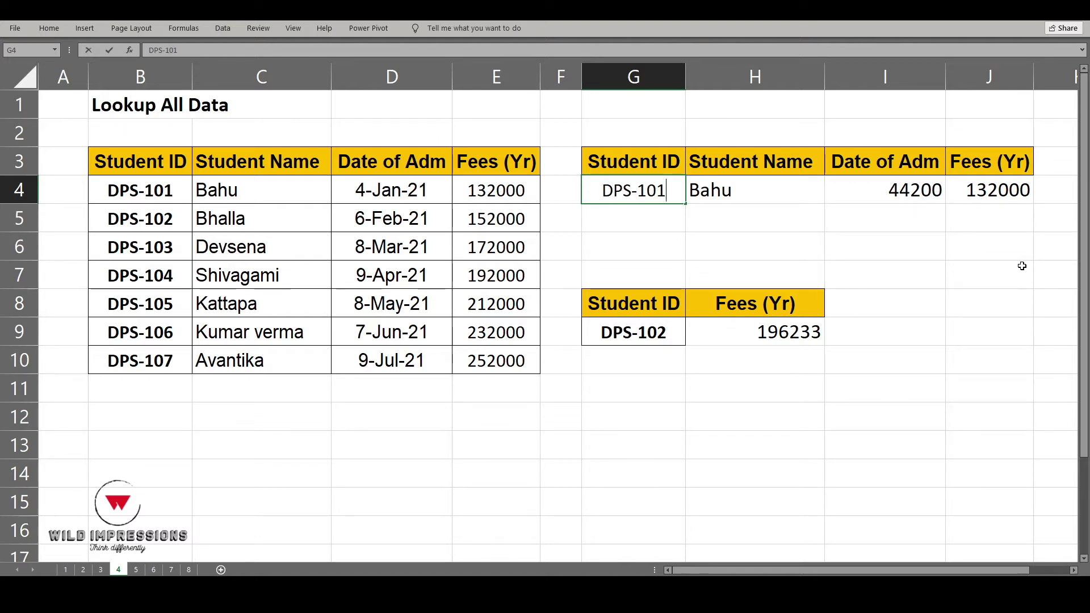
# Clear the existing XLOOKUP results from H4:J4.
pyautogui.press('Right')
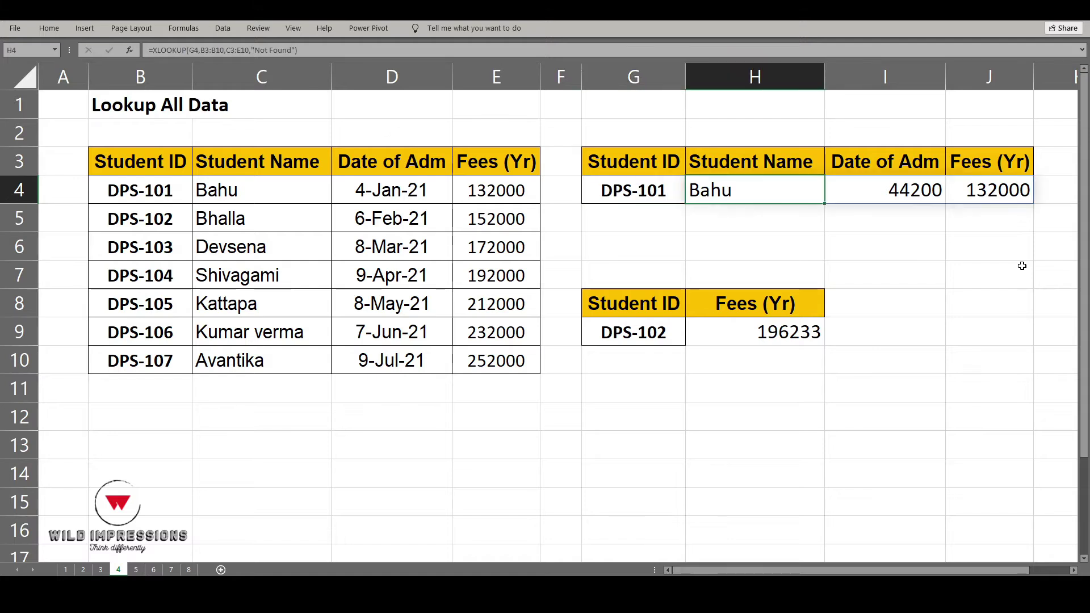
pyautogui.hotkey('ctrl', 'shift', 'Right')
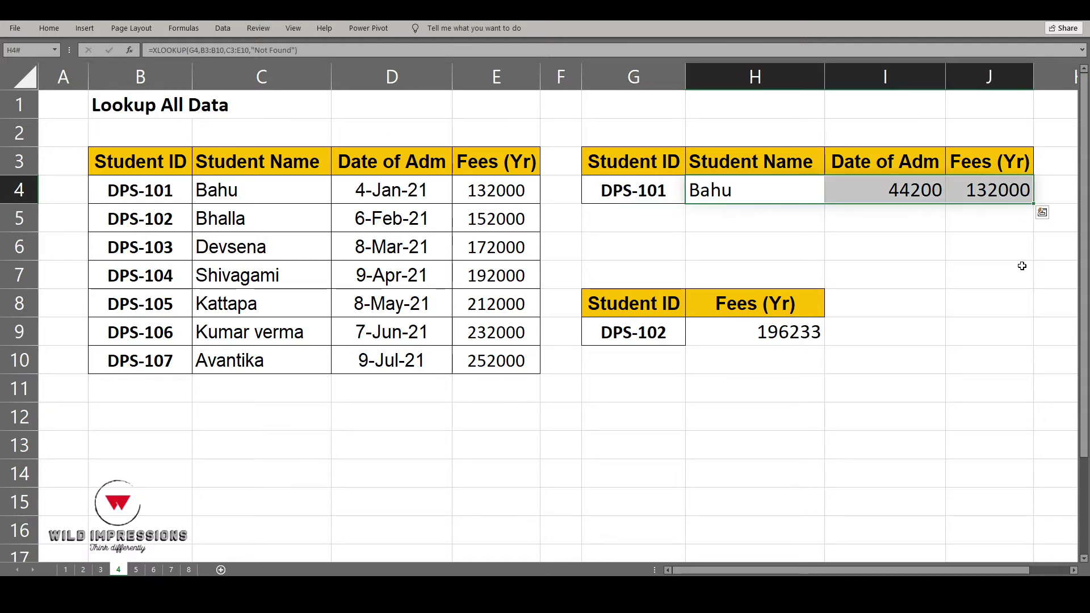
pyautogui.press('Delete')
pyautogui.press('Left')
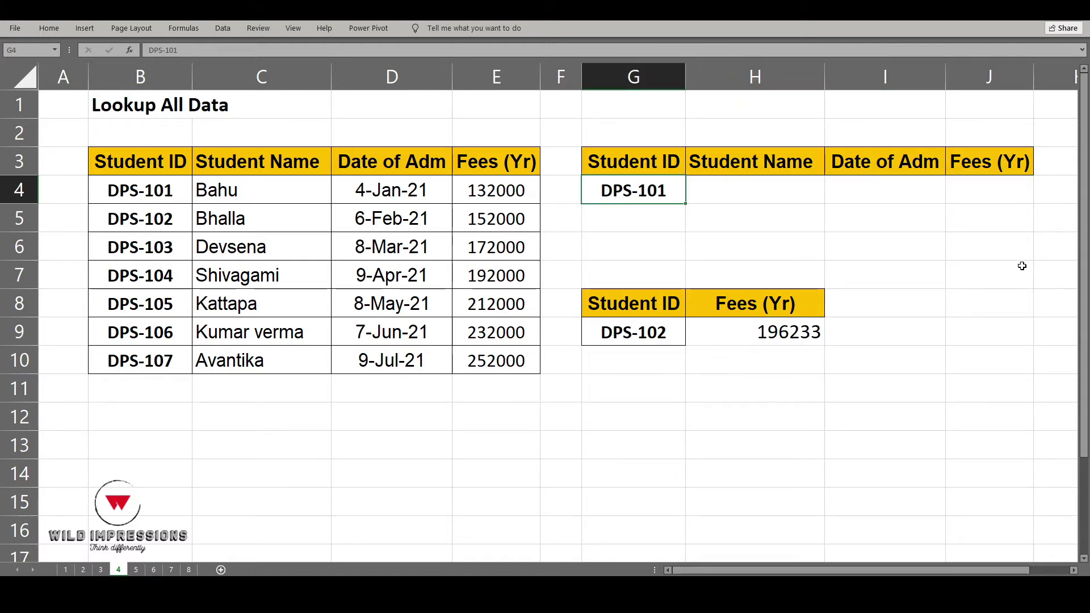
# Start an XLOOKUP formula in H4 with the Student ID in G4 as the lookup value.
pyautogui.press('Right')
pyautogui.write('=xlo')
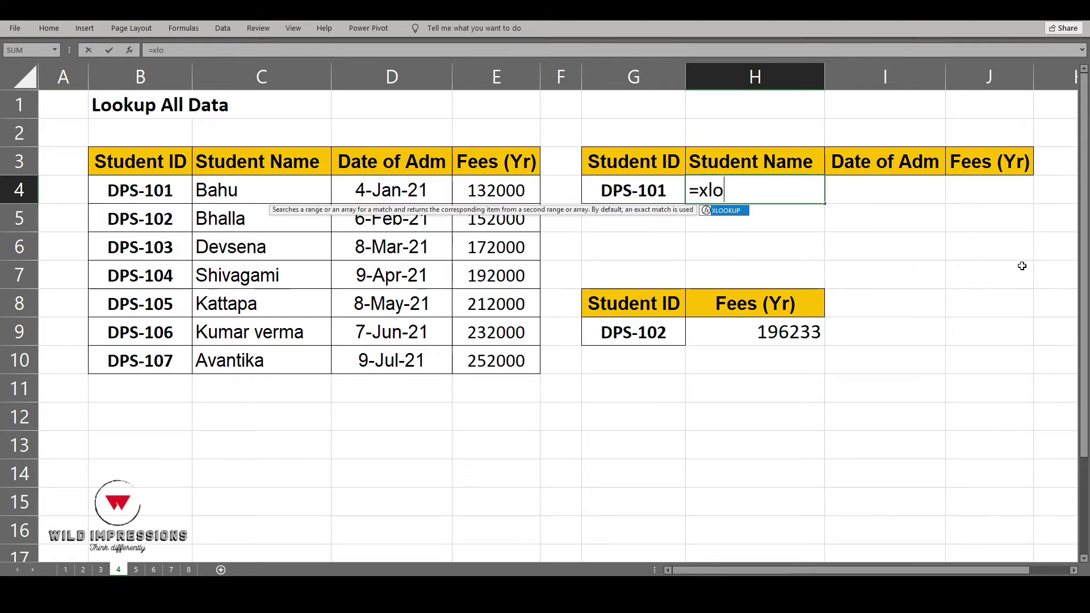
pyautogui.press('Tab')
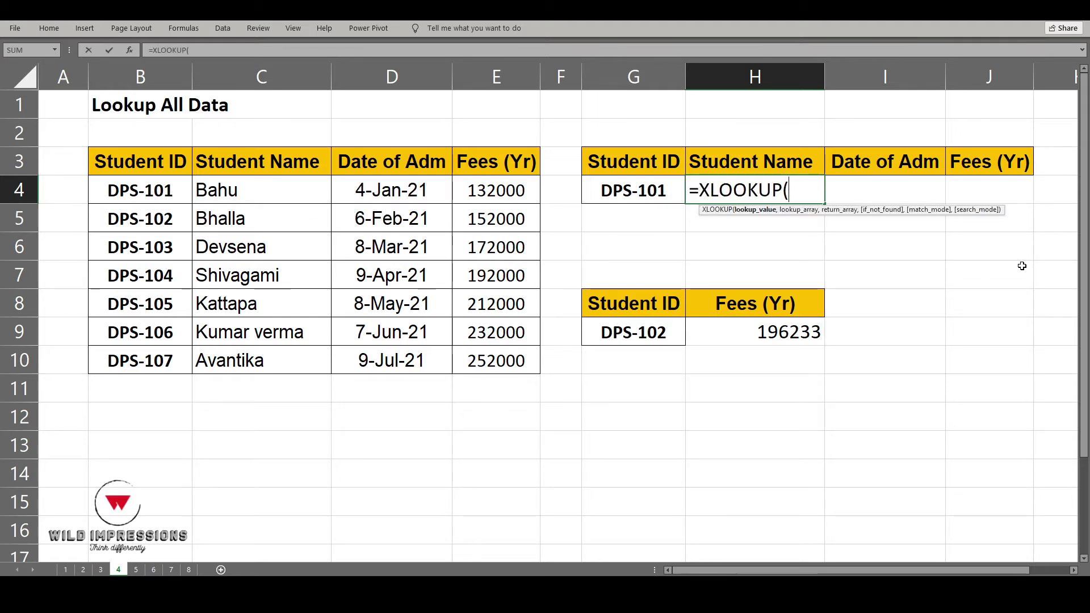
pyautogui.press('Left')
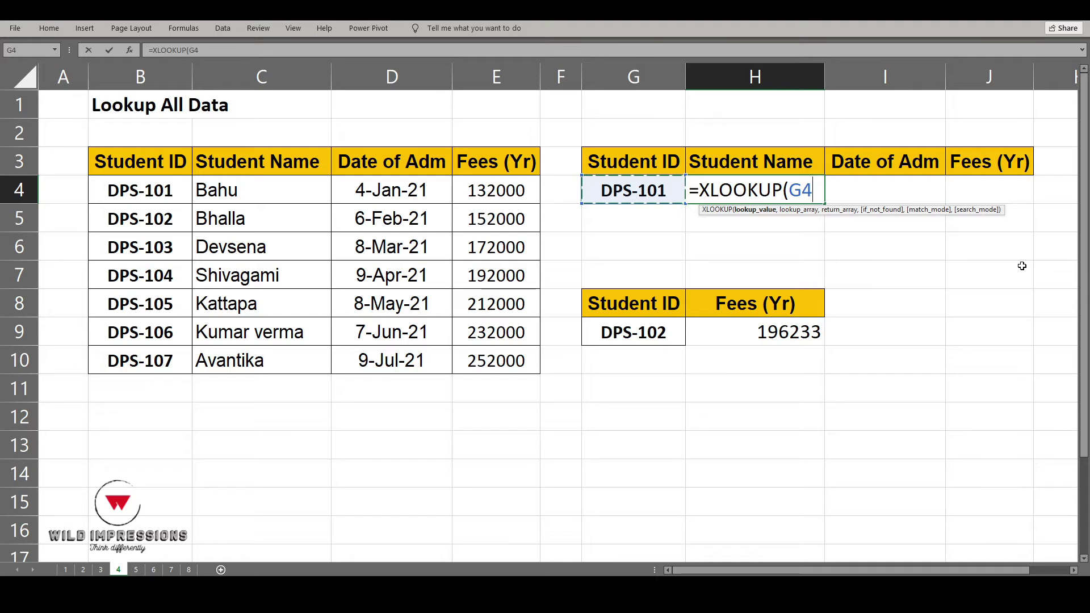
pyautogui.write(',')
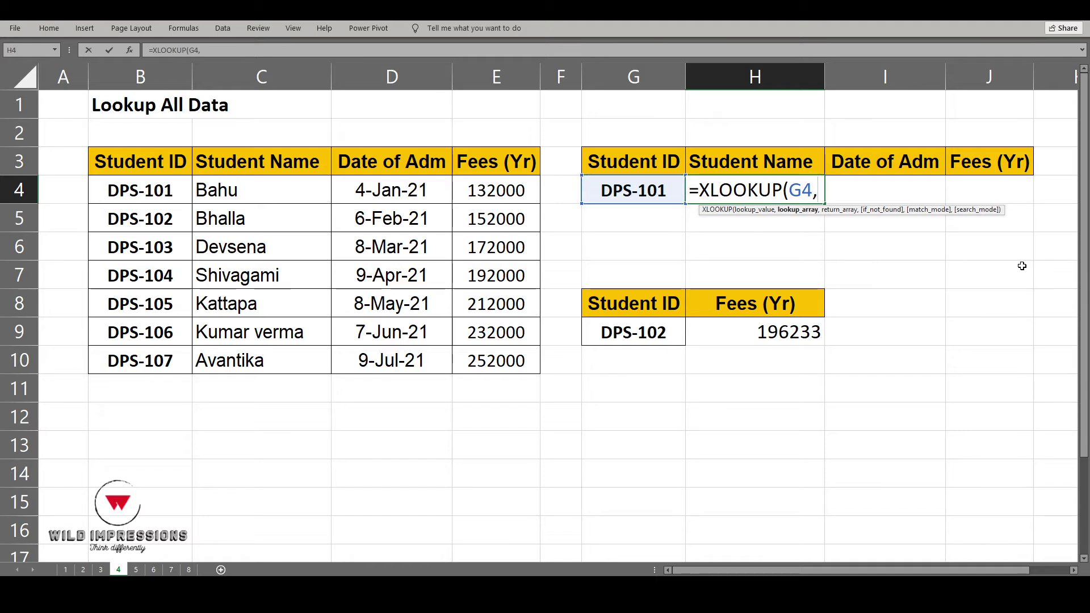
# Set the lookup array of the H4 formula to the Student ID cells B4:B10.
pyautogui.press('Left')
pyautogui.press('Left')
pyautogui.press('Left')
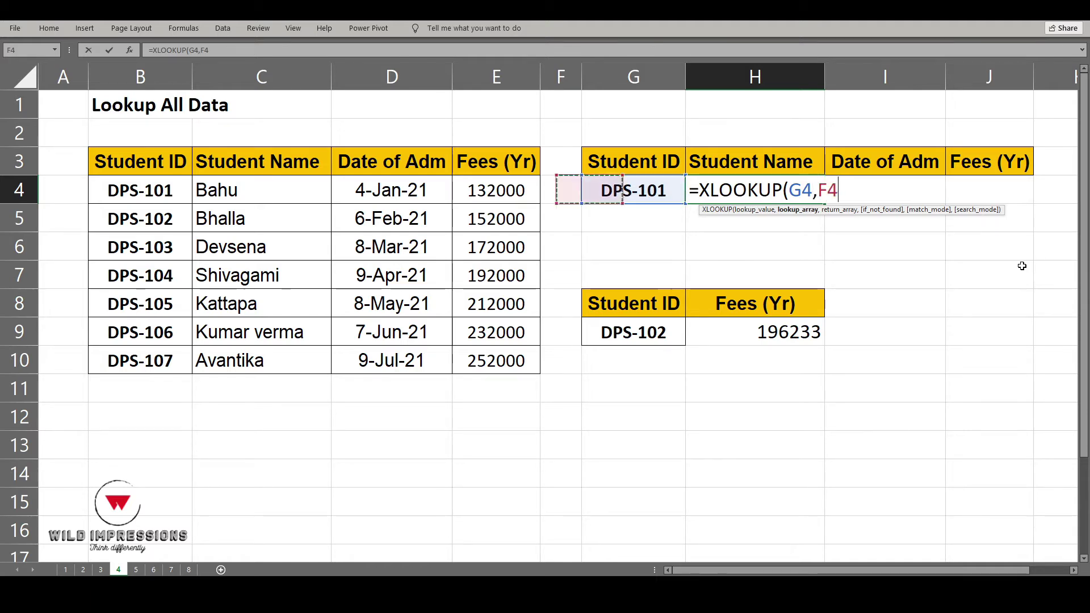
pyautogui.press('Left')
pyautogui.press('Left')
pyautogui.press('Left')
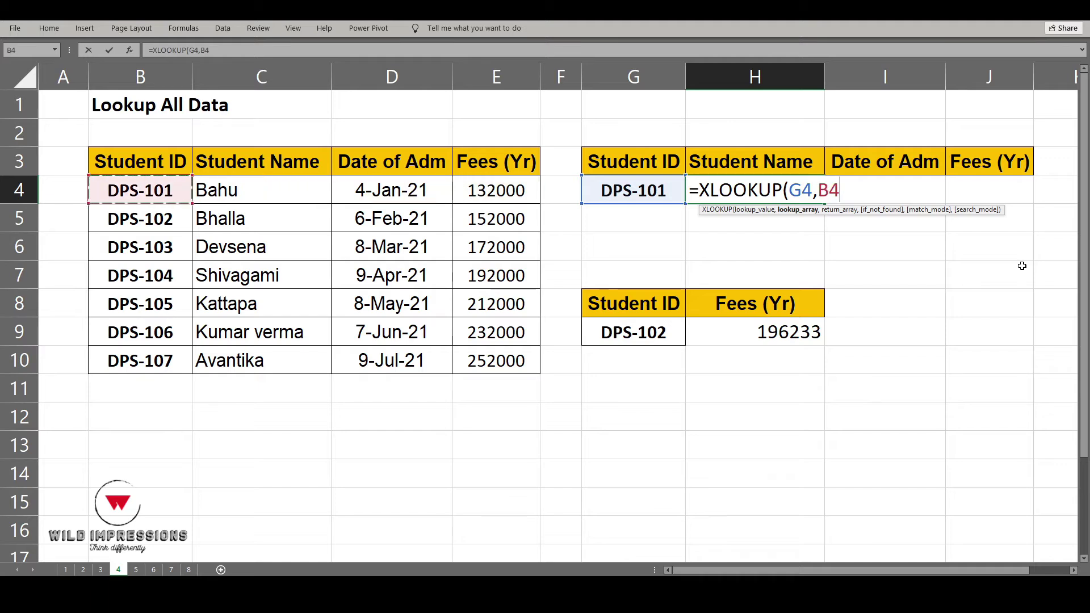
pyautogui.hotkey('ctrl', 'shift', 'Down')
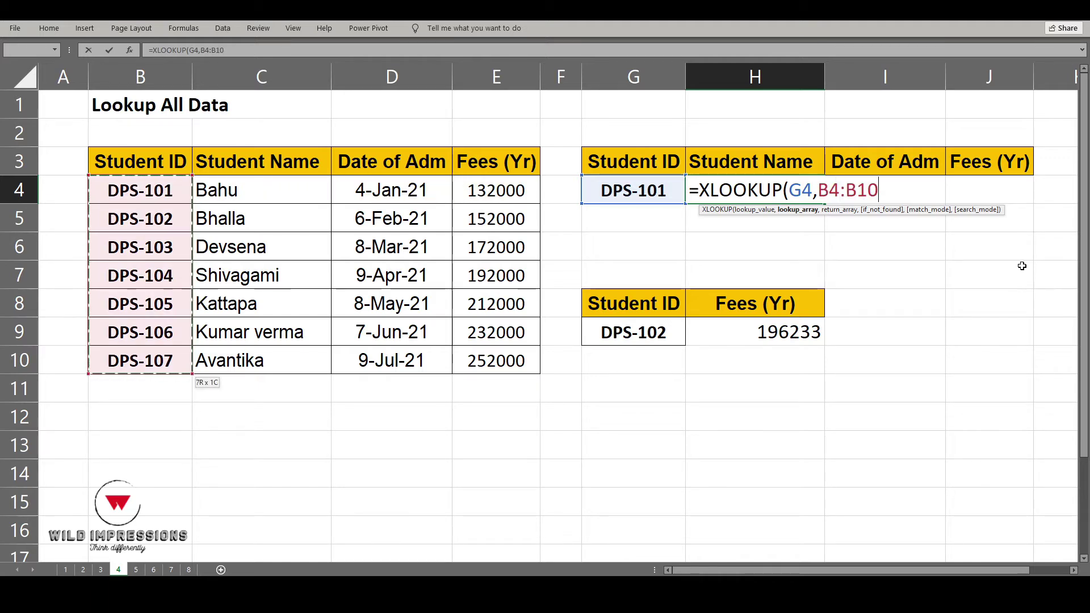
pyautogui.write(',')
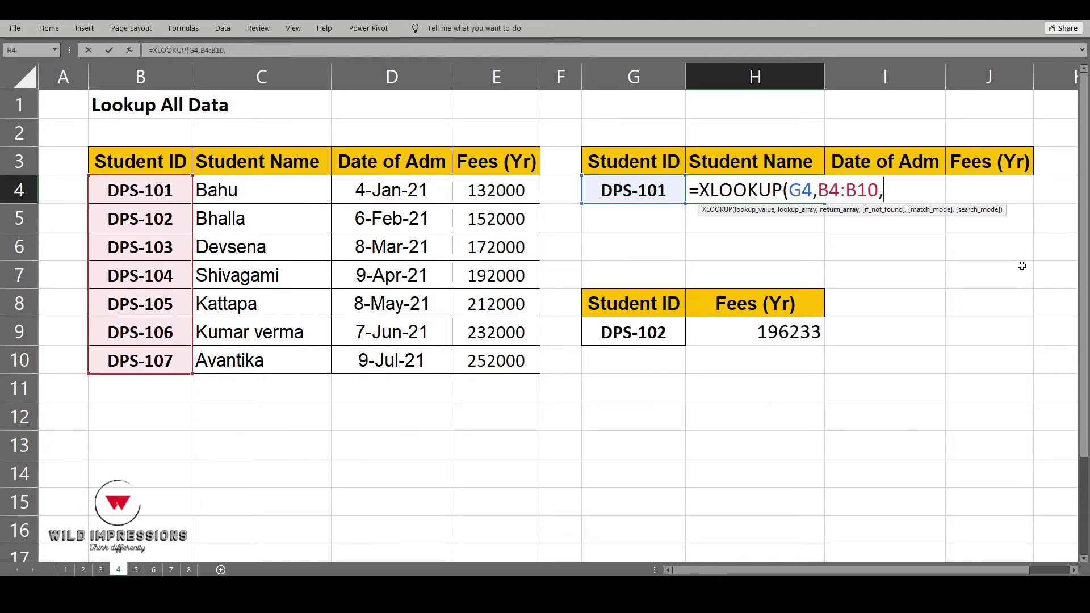
# Set the return array to C4:E10, covering name, admission date and fees, and complete the XLOOKUP formula.
pyautogui.press('Left')
pyautogui.press('Left')
pyautogui.press('Left')
pyautogui.press('Left')
pyautogui.press('Left')
pyautogui.press('Left')
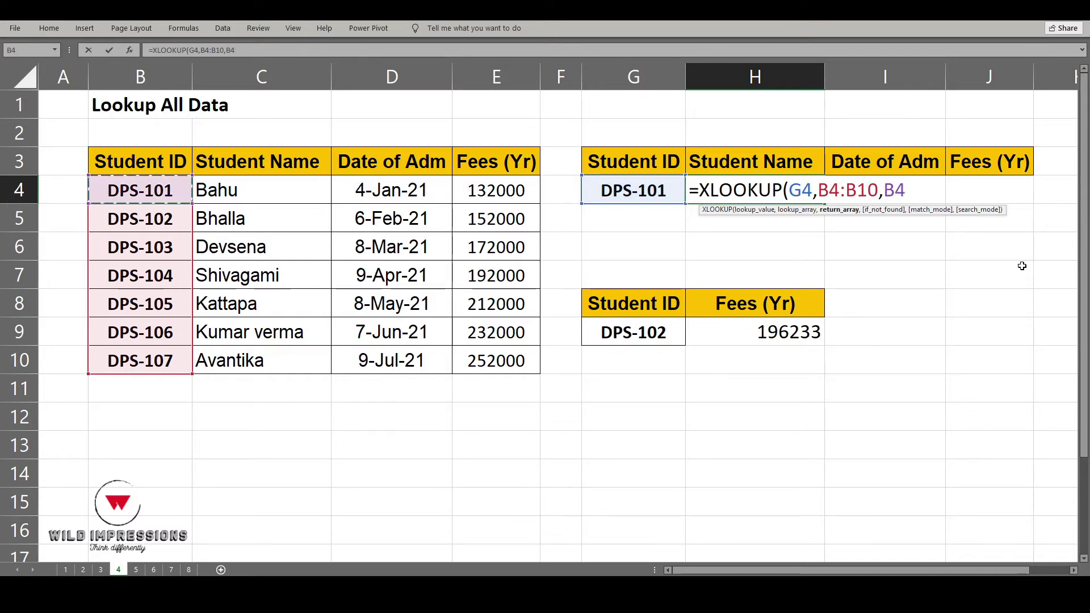
pyautogui.press('Right')
pyautogui.hotkey('ctrl', 'shift', 'Right')
pyautogui.hotkey('ctrl', 'shift', 'Down')
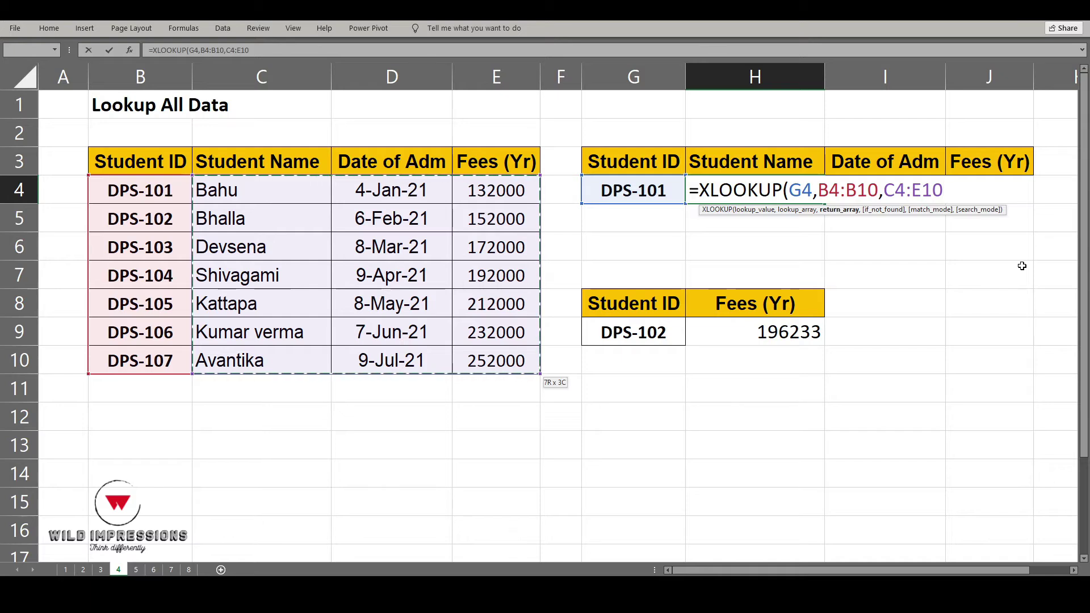
pyautogui.press('Return')
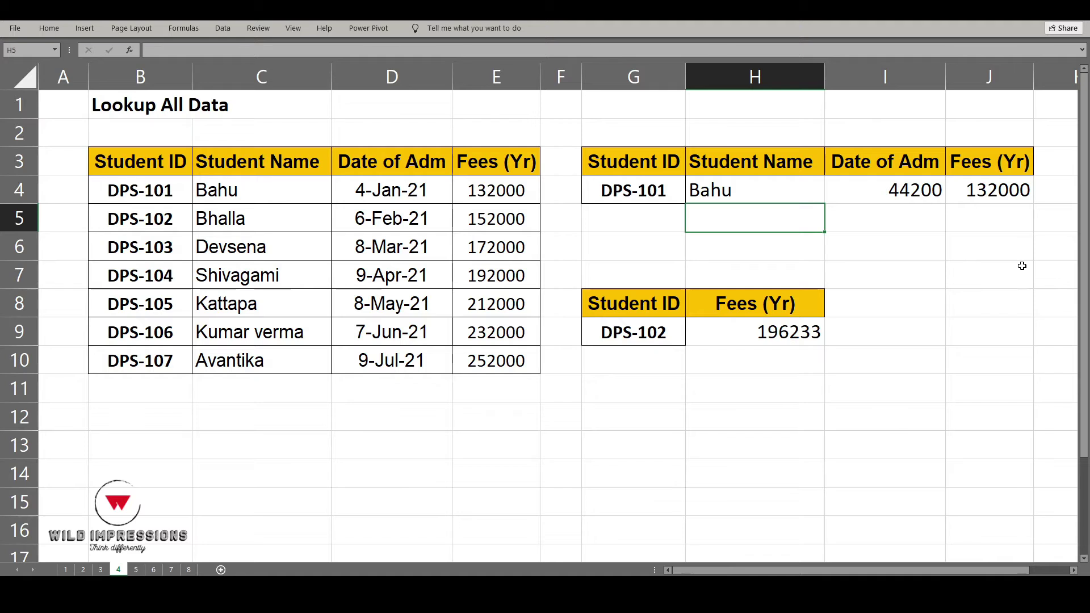
# Review the ranges used by the completed XLOOKUP formula in H4 without changing them.
pyautogui.press('Up')
pyautogui.press('F2')
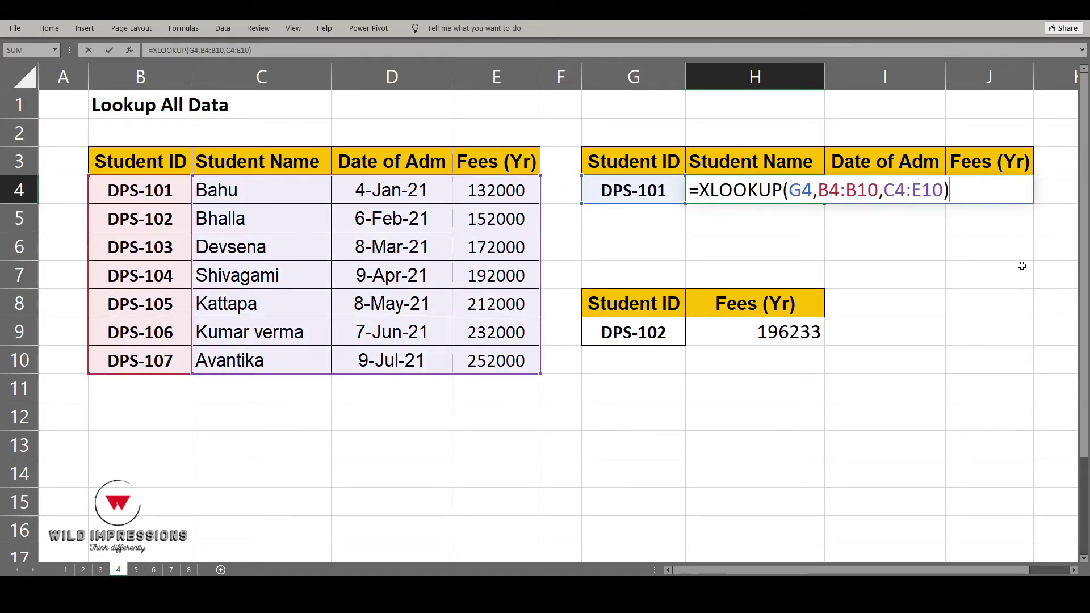
pyautogui.hotkey('ctrl', 'Return')
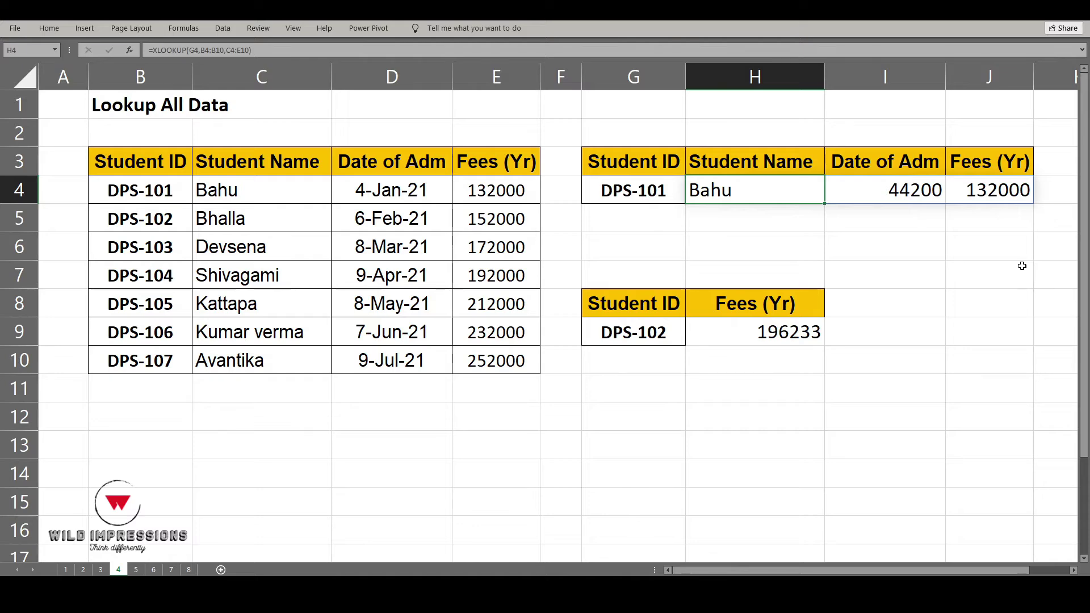
# Switch to the Match Mode sheet and copy the "DPS-" prefix from the first Student ID in B4.
pyautogui.hotkey('ctrl', 'pagedown')
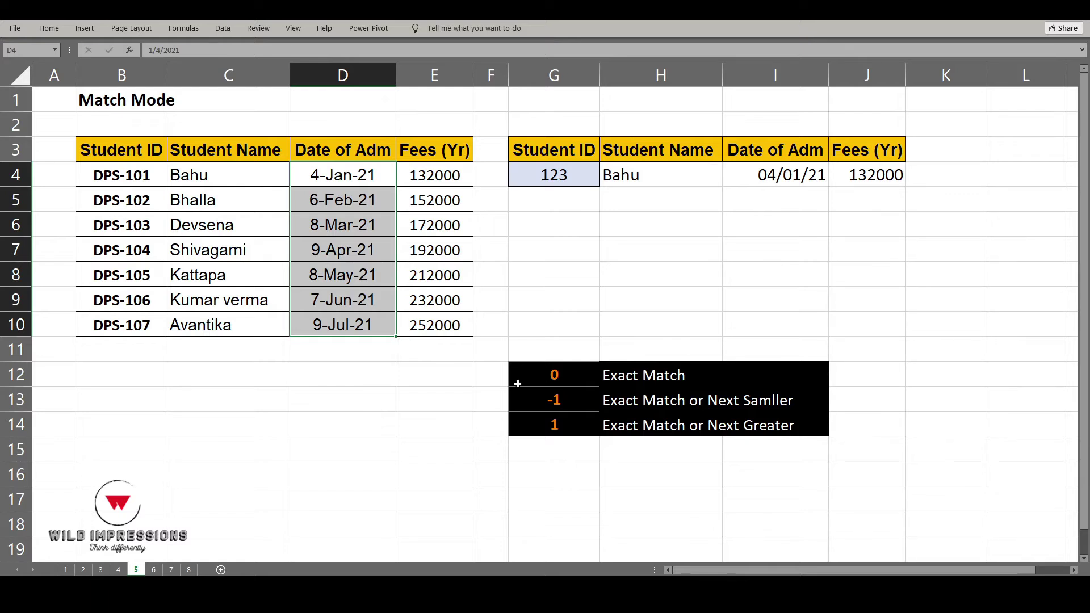
pyautogui.click(135, 199)
pyautogui.moveTo(137, 180); pyautogui.dragTo(129, 323)
pyautogui.doubleClick(126, 171)
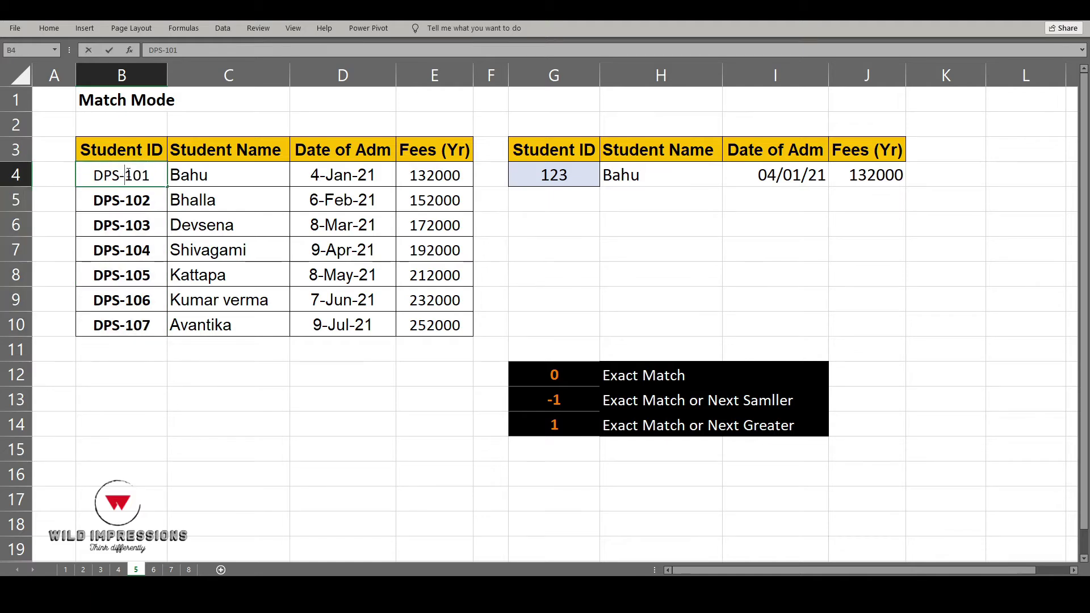
pyautogui.moveTo(126, 177); pyautogui.dragTo(66, 181)
pyautogui.moveTo(282, 392); pyautogui.dragTo(267, 376)
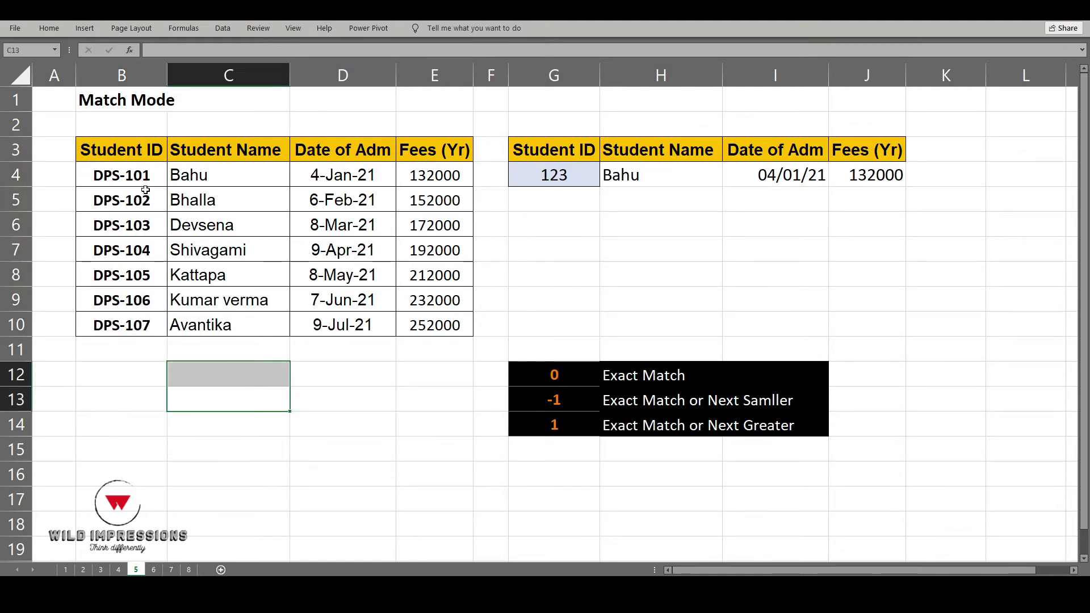
# Remove the "DPS-" prefix from all Student IDs in B4:B10 by replacing it with nothing.
pyautogui.moveTo(129, 175); pyautogui.dragTo(142, 318)
pyautogui.hotkey('ctrl', 'f')
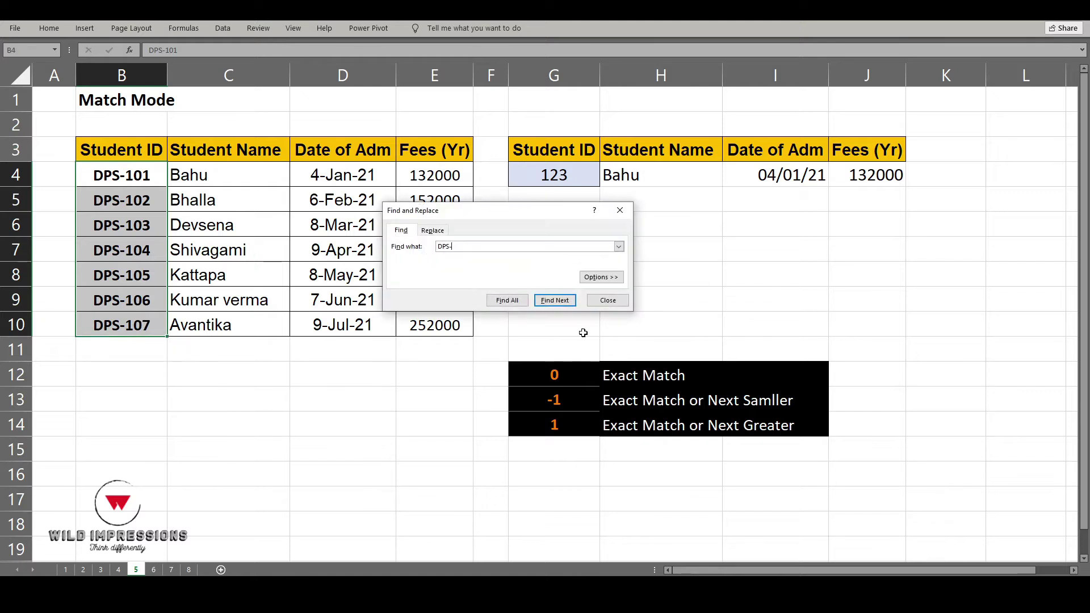
pyautogui.click(433, 230)
pyautogui.click(407, 300)
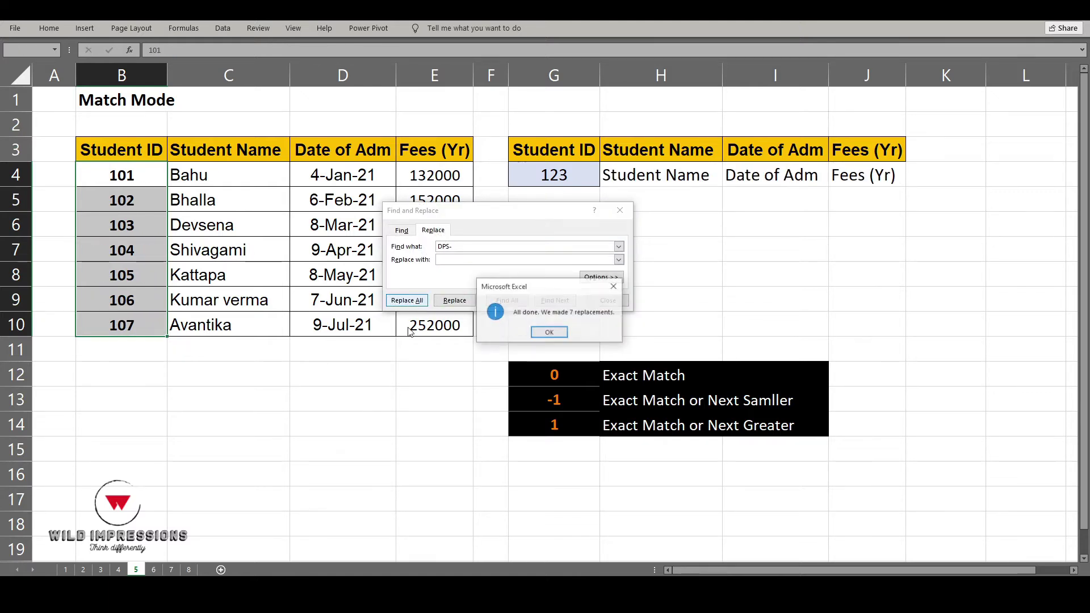
pyautogui.press('Return')
pyautogui.press('Escape')
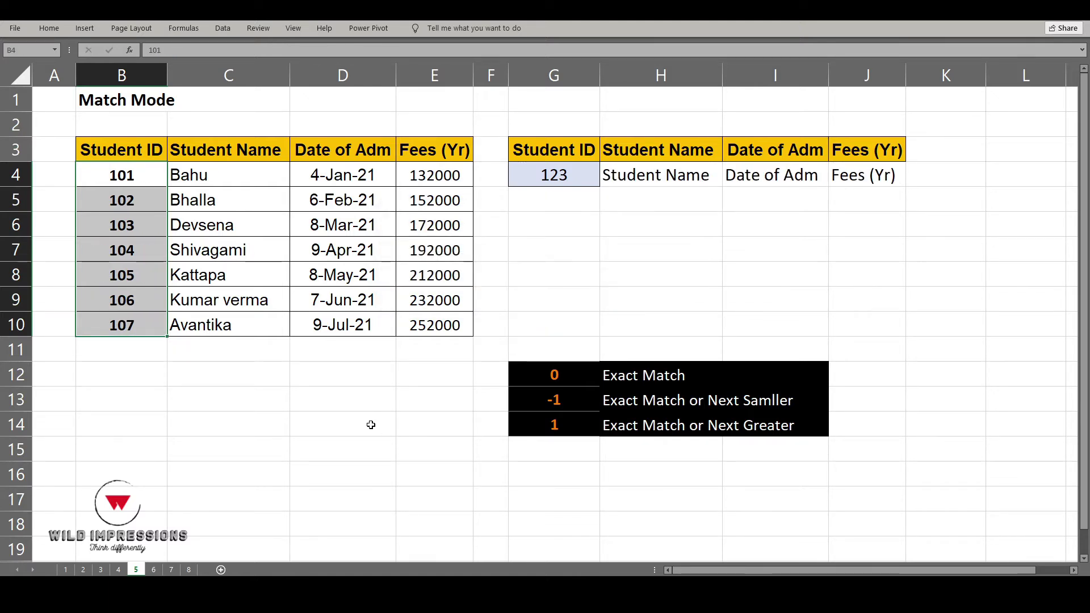
pyautogui.hotkey('ctrl', 'f')
pyautogui.press('Escape')
pyautogui.click(382, 420)
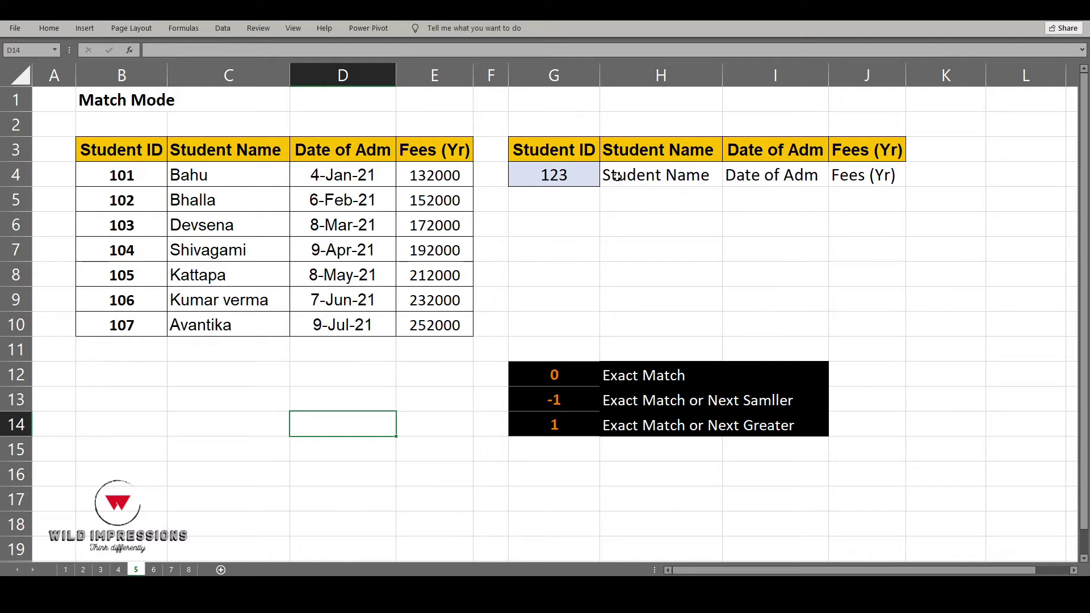
# Examine the lookup results in H4:J4 and the XLOOKUP formula behind them in H4.
pyautogui.moveTo(617, 176); pyautogui.dragTo(864, 189)
pyautogui.click(863, 225)
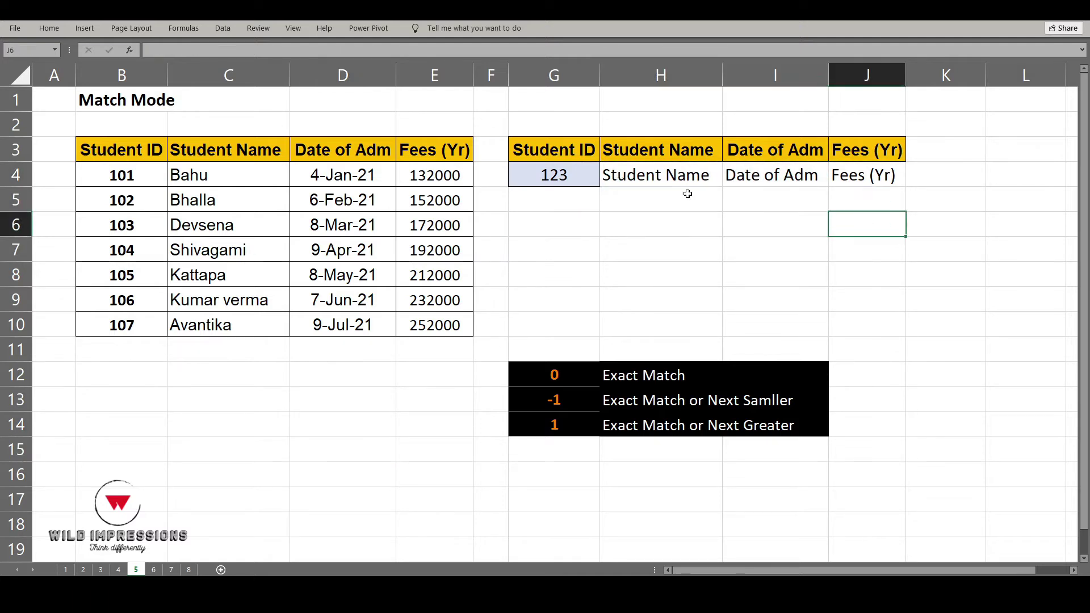
pyautogui.click(659, 176)
pyautogui.press('F2')
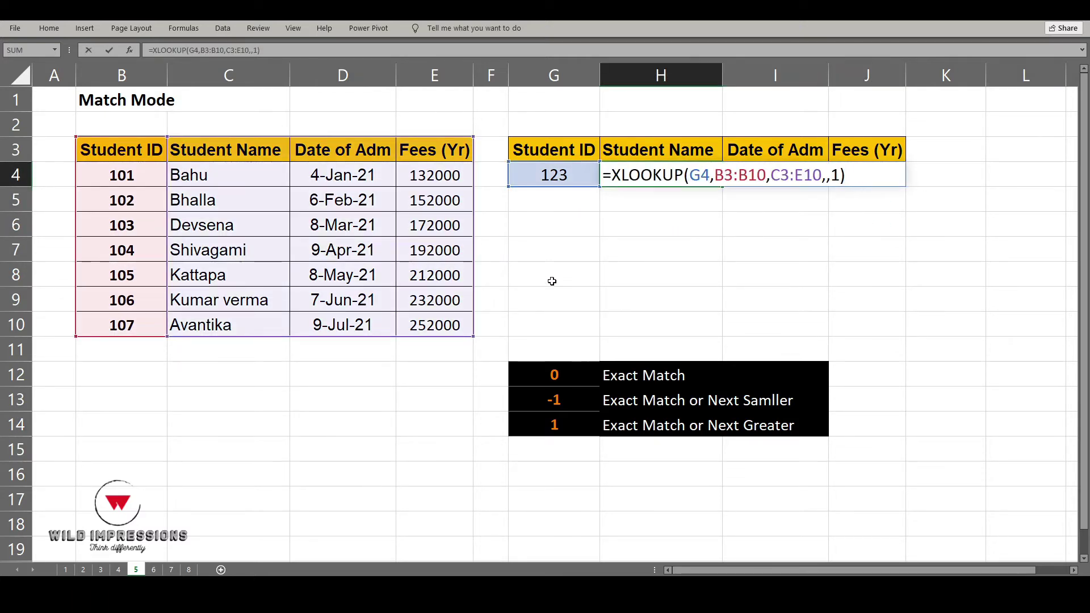
# Copy the Student ID from B5 and paste it into G4 as values only.
pyautogui.click(91, 206)
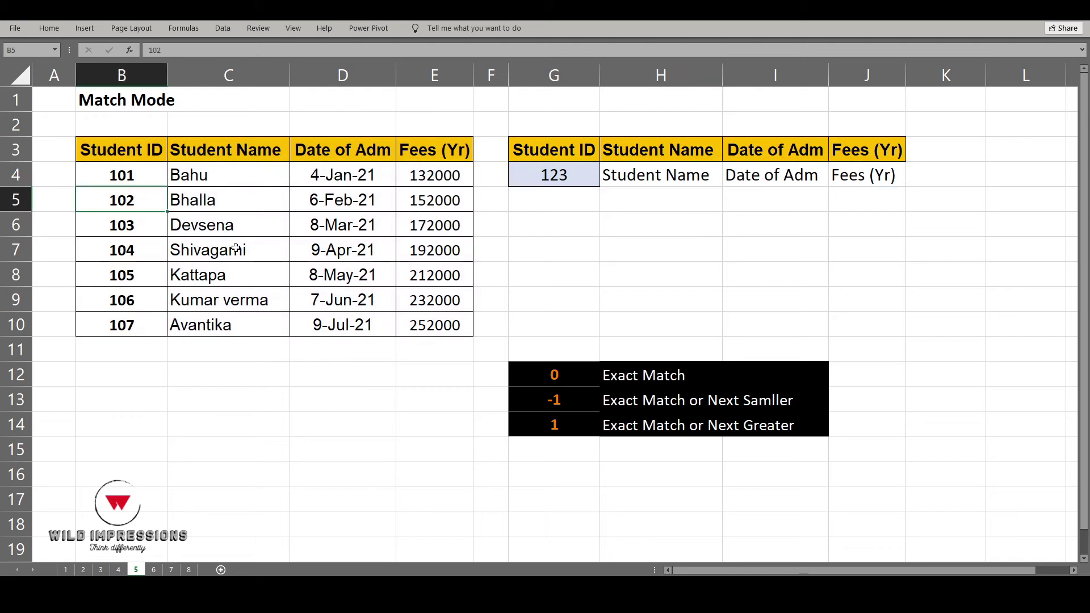
pyautogui.hotkey('ctrl', 'c')
pyautogui.click(537, 180)
pyautogui.hotkey('ctrl', 'alt', 'v')
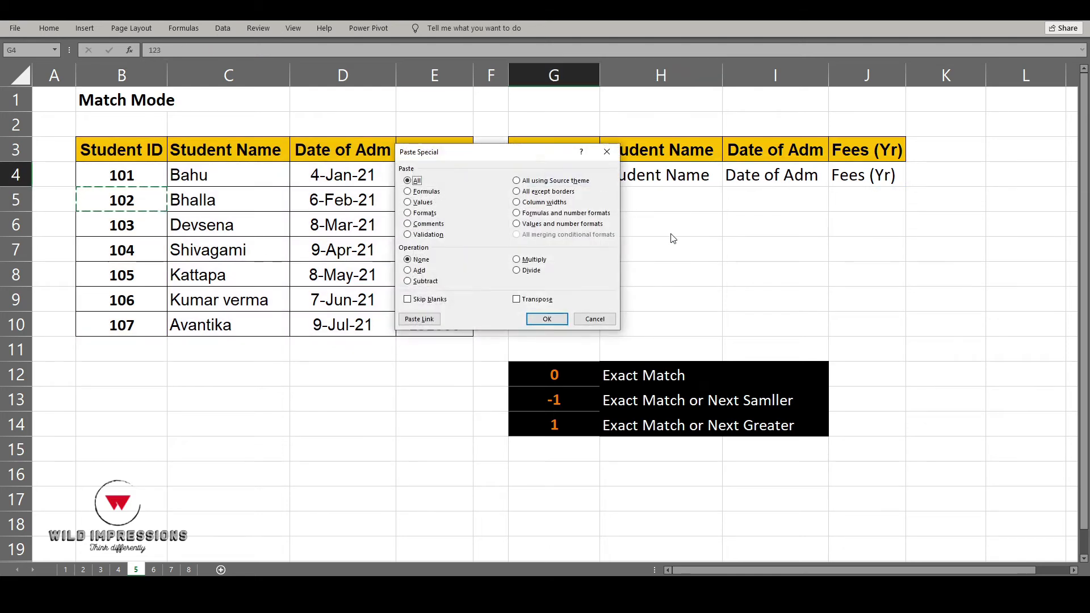
pyautogui.click(417, 202)
pyautogui.click(547, 319)
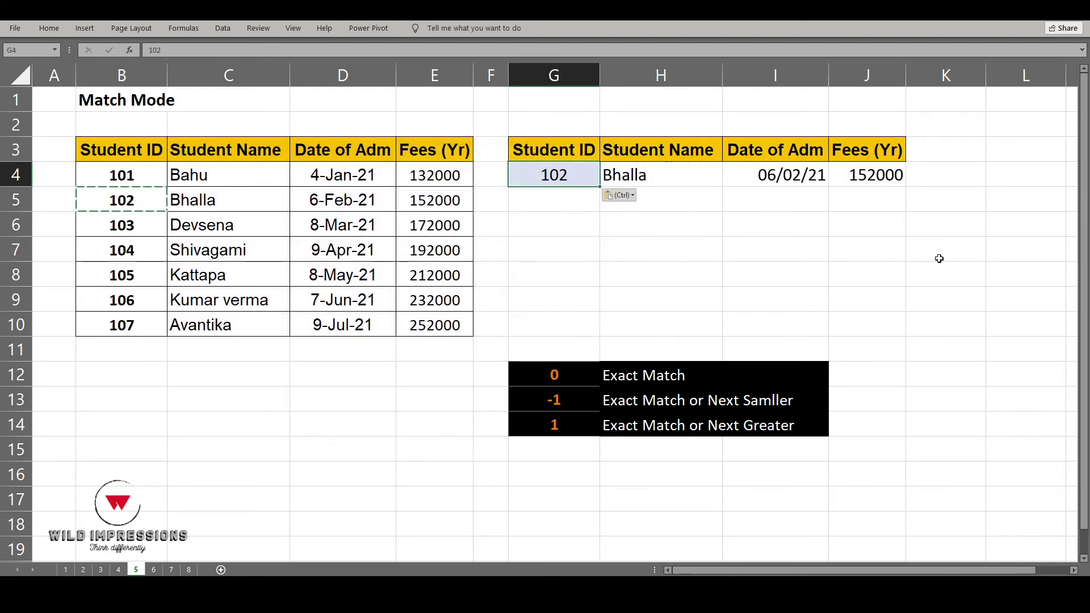
pyautogui.press('Escape')
# Review the existing XLOOKUP formula in H4 and clear it from the cell.
pyautogui.press('Right')
pyautogui.press('F2')
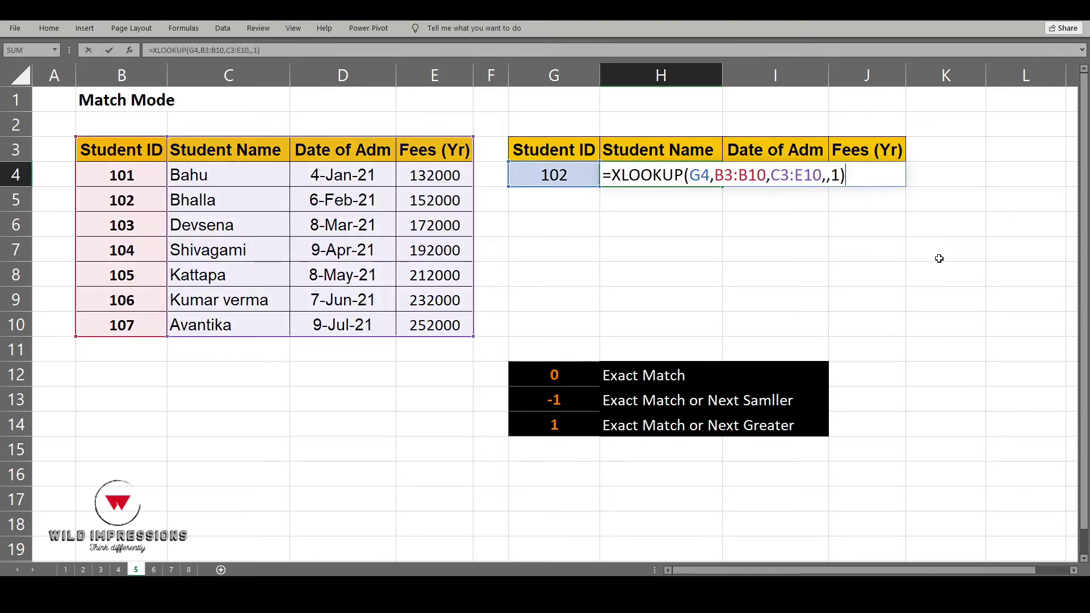
pyautogui.press('Return')
pyautogui.press('Delete')
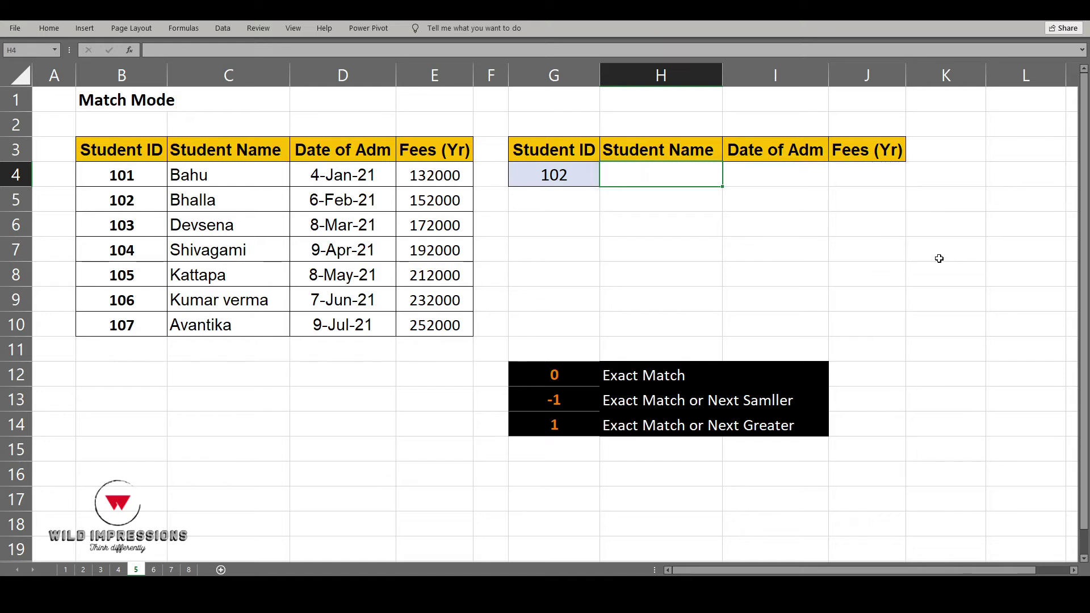
pyautogui.write('=vlo')
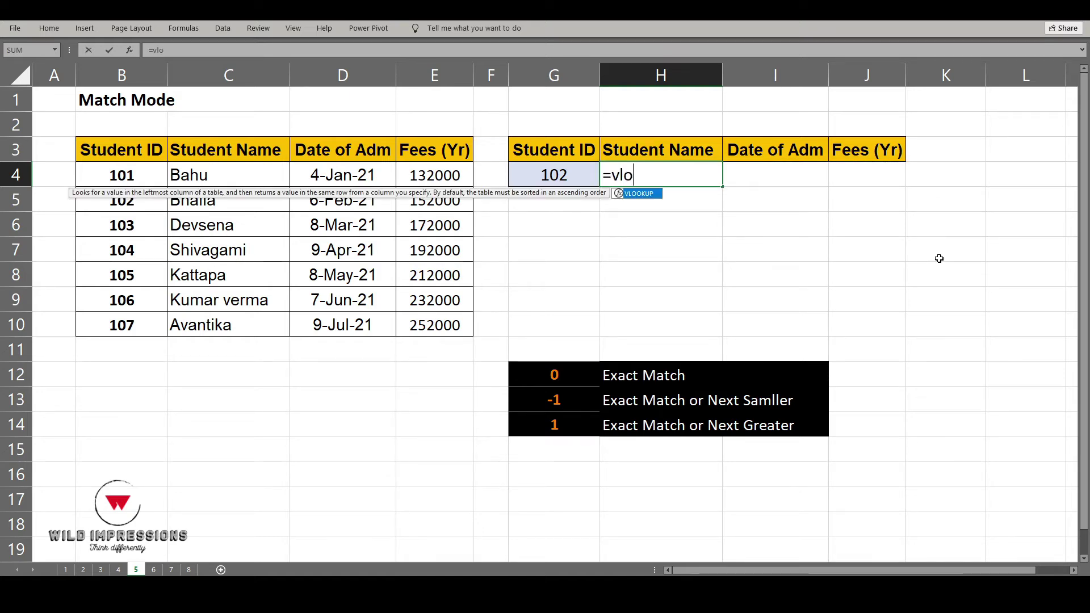
pyautogui.press('Tab')
pyautogui.press('Escape')
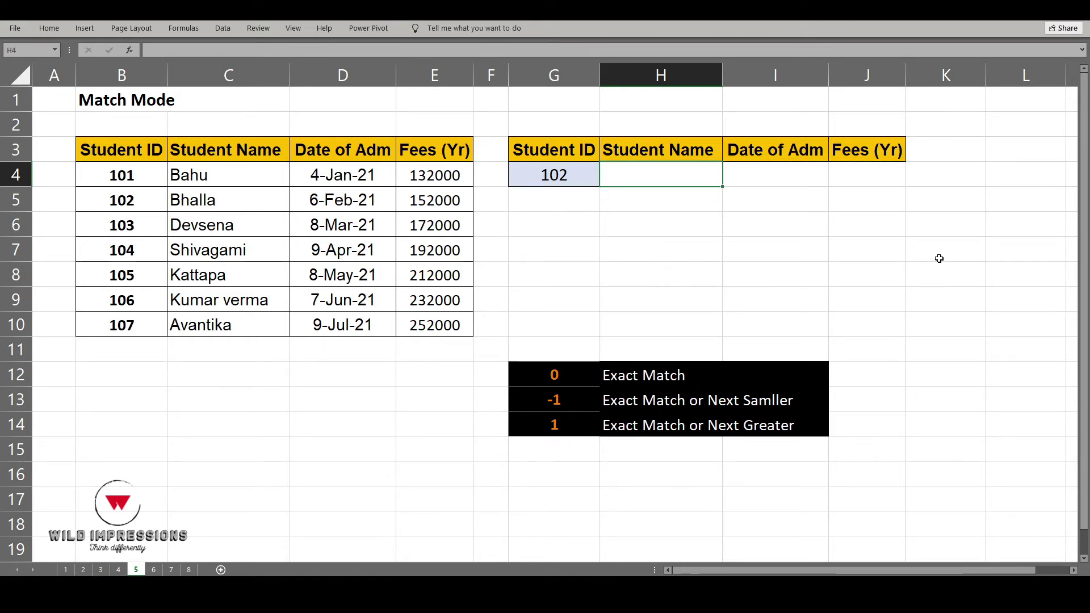
# Start an XLOOKUP formula in H4 with G4 as the lookup value and B4:B10 as the lookup array.
pyautogui.write('=xlo')
pyautogui.press('Tab')
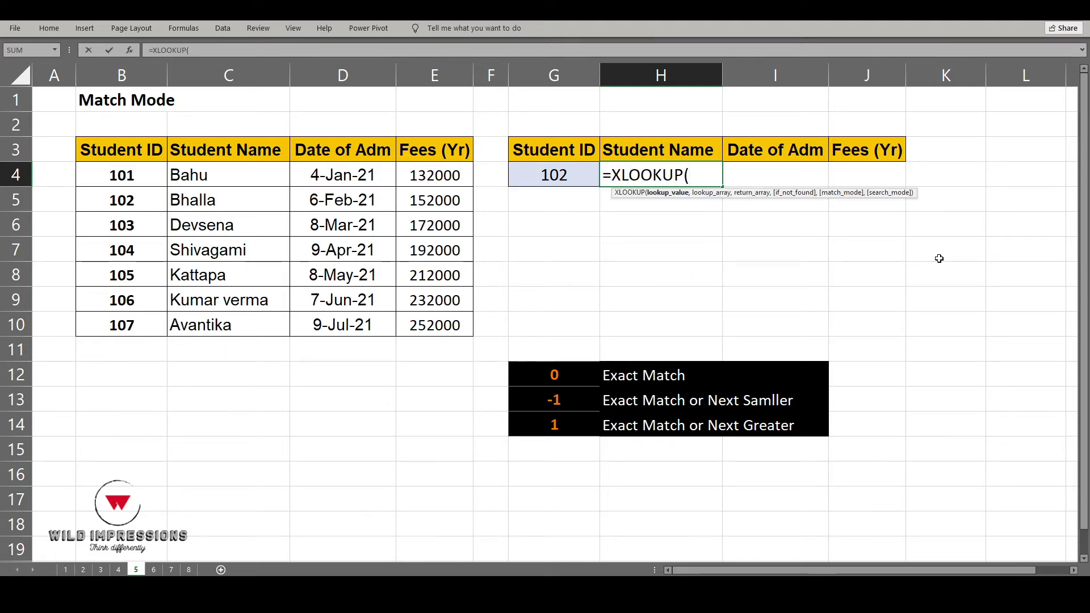
pyautogui.press('Left')
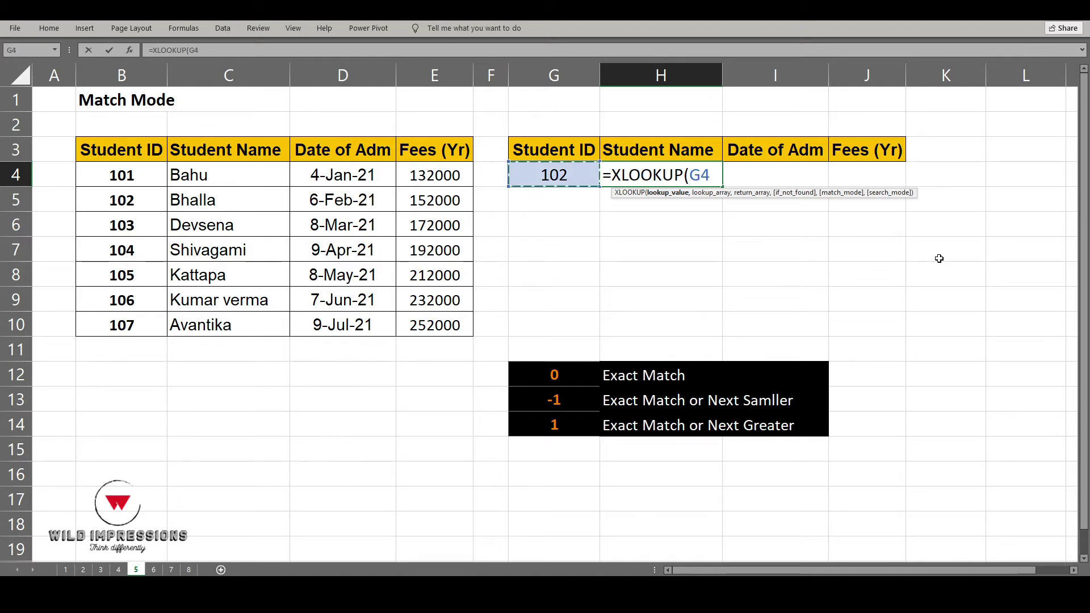
pyautogui.write(',')
pyautogui.press('Left')
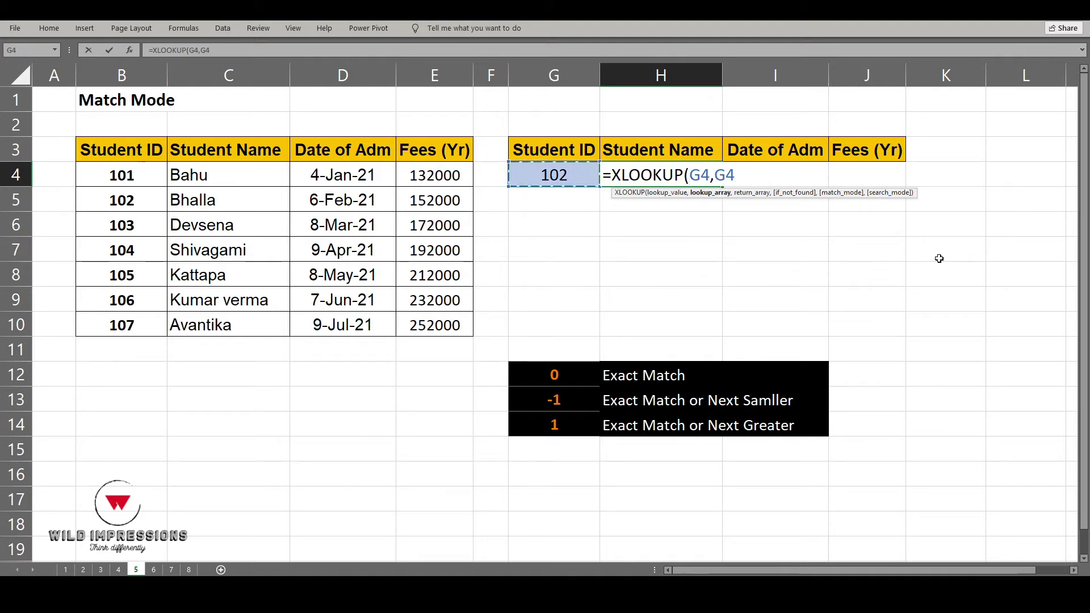
pyautogui.press('Left')
pyautogui.press('Left')
pyautogui.press('Left')
pyautogui.press('Left')
pyautogui.press('Left')
pyautogui.press('Up')
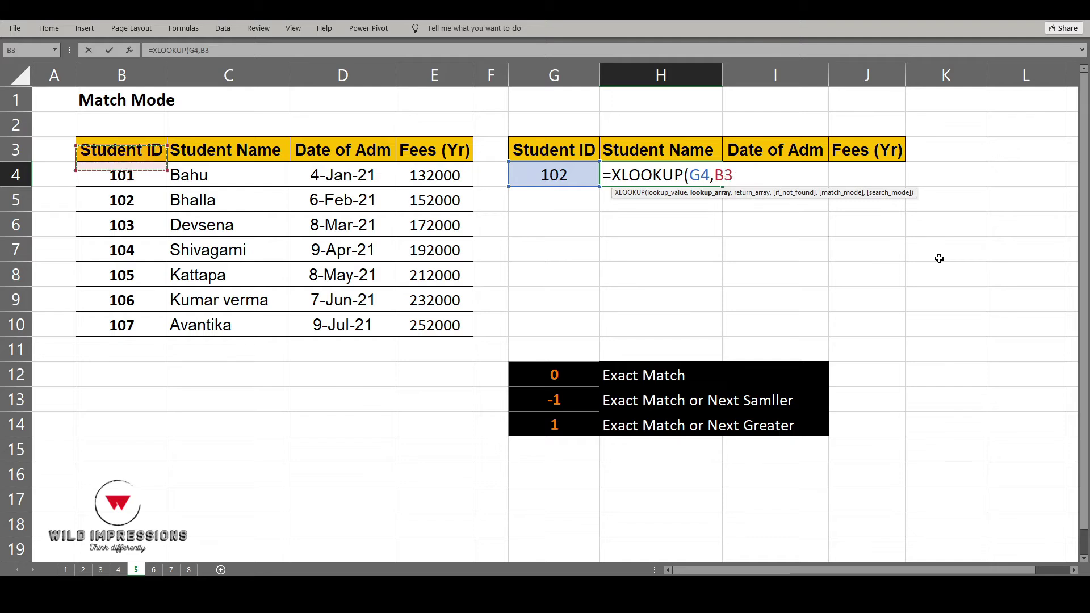
pyautogui.hotkey('ctrl', 'shift', 'Down')
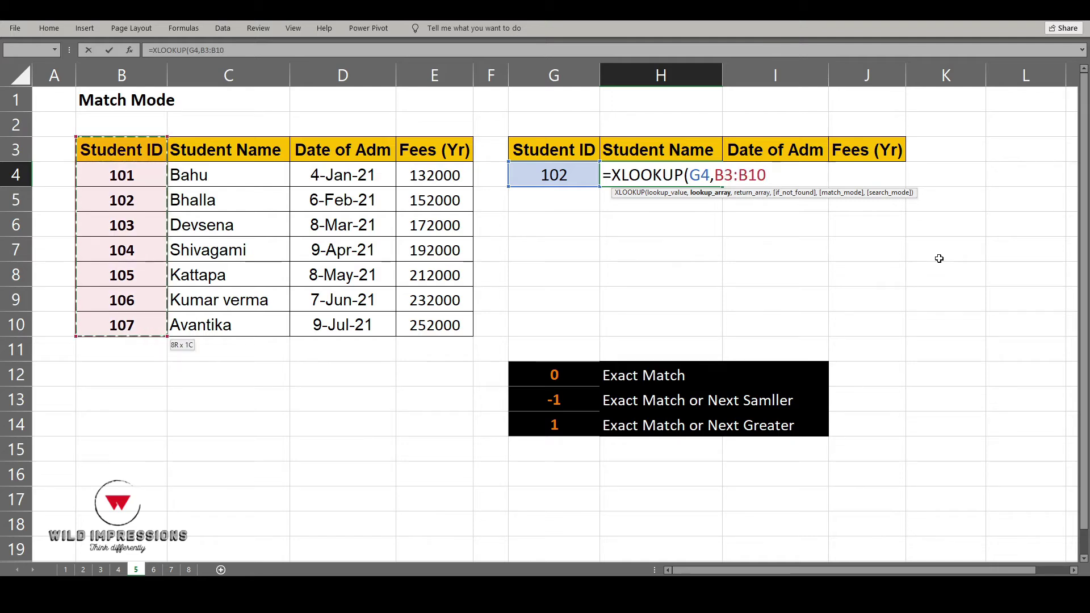
pyautogui.press('Down')
pyautogui.hotkey('ctrl', 'shift', 'Down')
pyautogui.write(',')
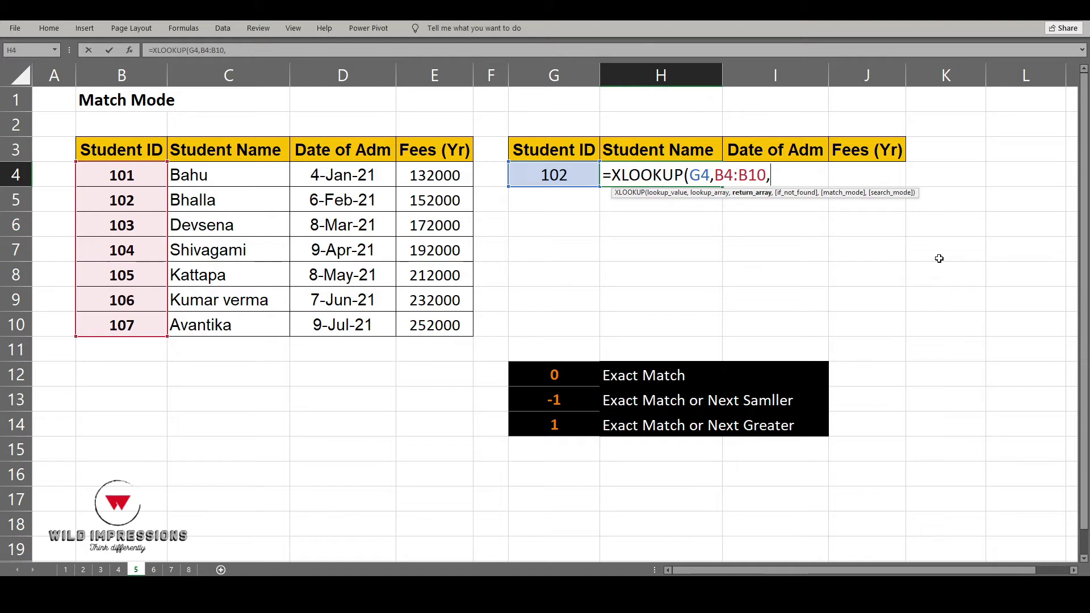
# Add C4:E10 as the return array of the XLOOKUP formula in H4.
pyautogui.press('Left')
pyautogui.press('Left')
pyautogui.press('Left')
pyautogui.press('Left')
pyautogui.press('Left')
pyautogui.press('Left')
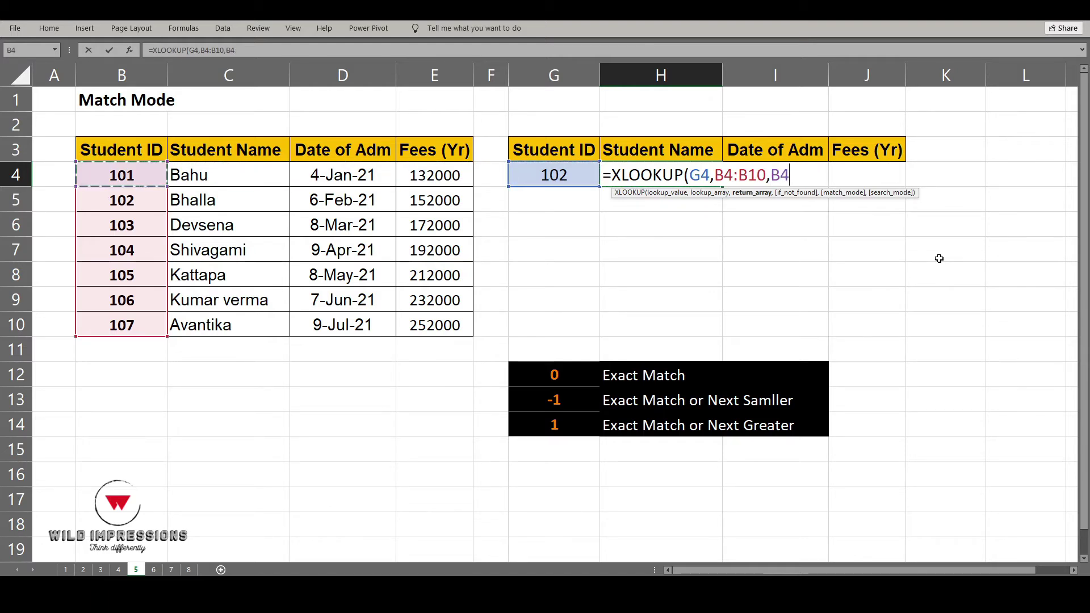
pyautogui.press('Right')
pyautogui.hotkey('shift', 'Right')
pyautogui.hotkey('shift', 'Right')
pyautogui.hotkey('shift', 'Down')
pyautogui.hotkey('shift', 'Down')
pyautogui.hotkey('shift', 'Down')
pyautogui.hotkey('shift', 'Down')
pyautogui.hotkey('shift', 'Down')
pyautogui.hotkey('shift', 'Down')
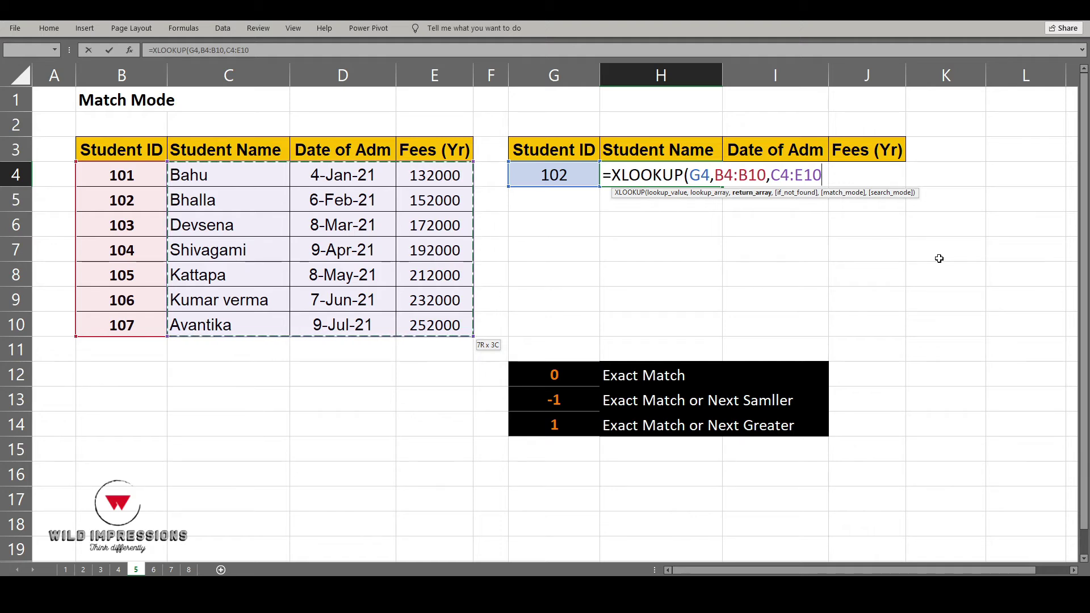
# Leave the if_not_found argument empty, set match mode to 1, and complete the formula as =XLOOKUP(G4,B4:B10,C4:E10,,1).
pyautogui.write(',')
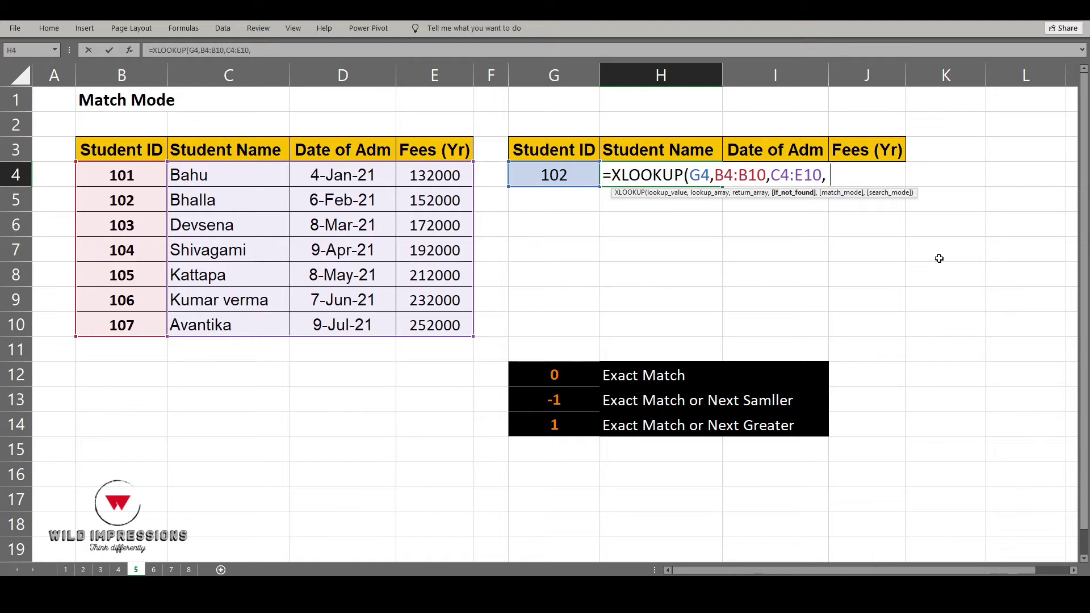
pyautogui.write(',')
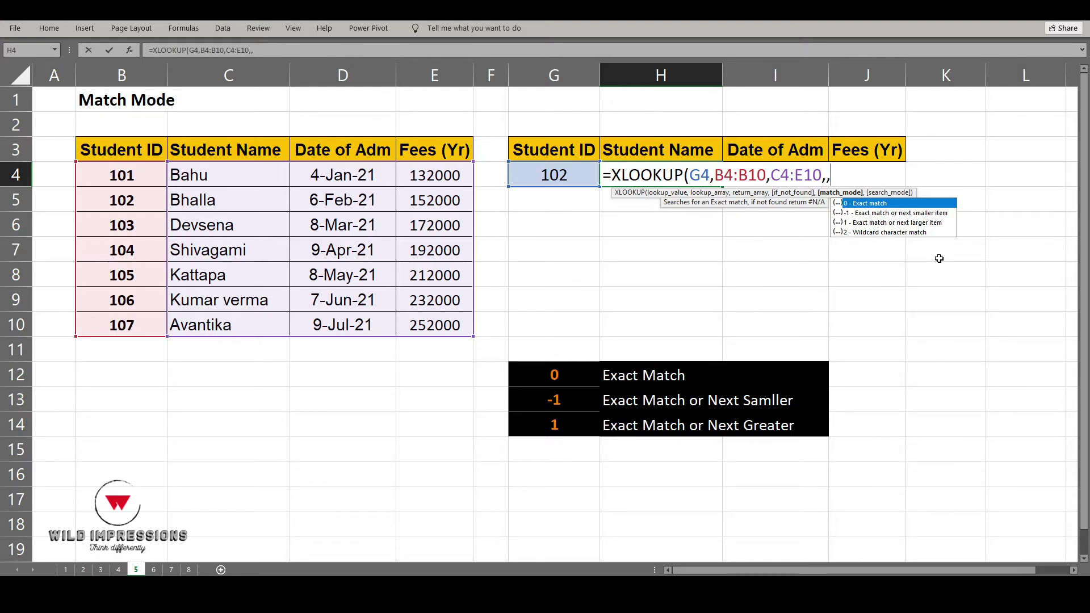
pyautogui.write('1)')
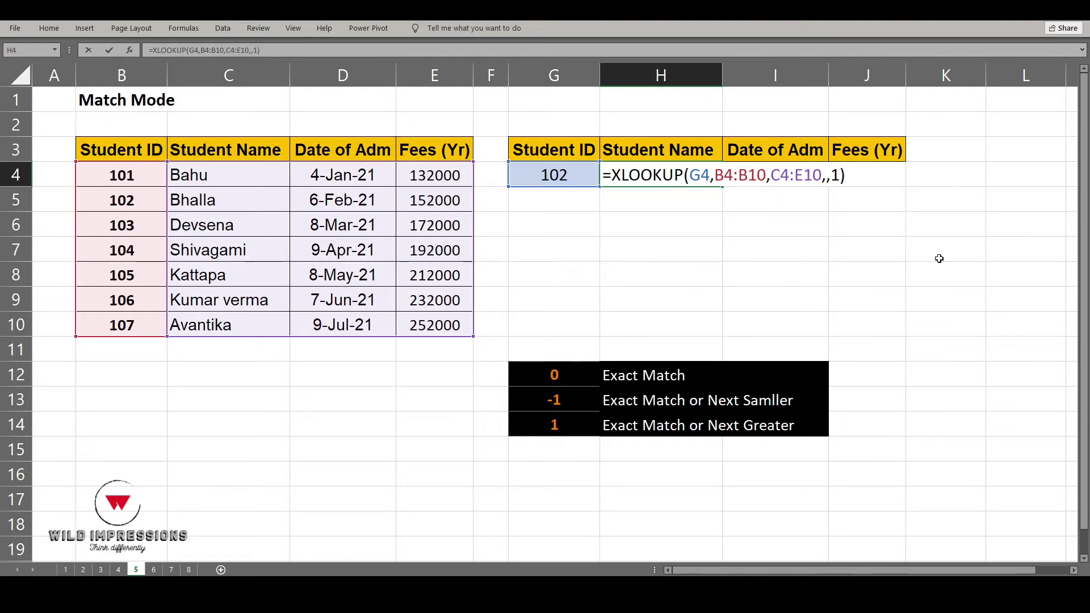
pyautogui.press('Return')
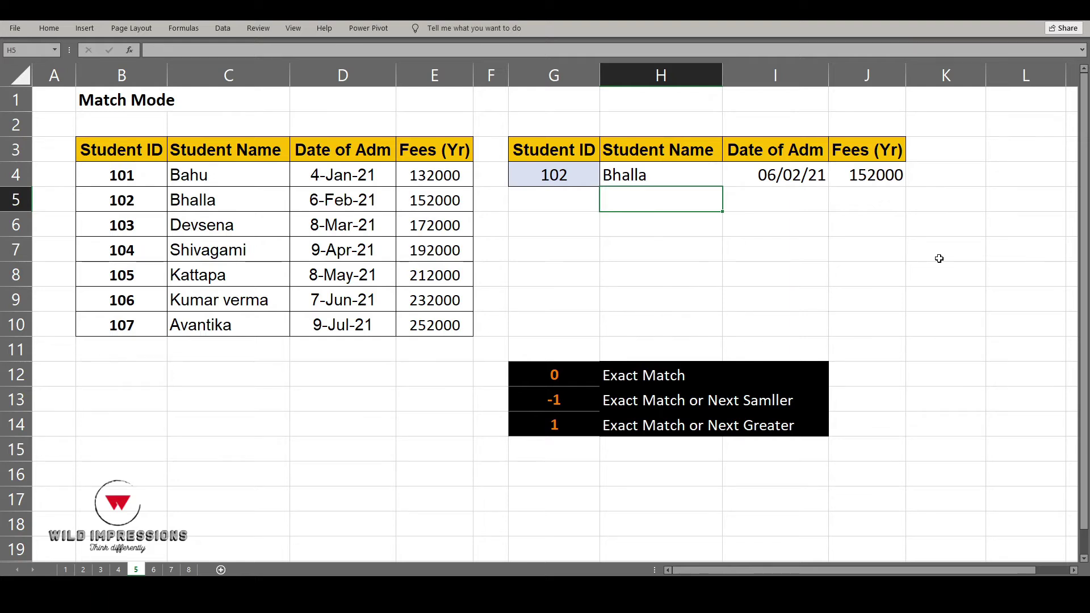
# Change the lookup Student ID in G4 to the number one above the last ID in the table.
pyautogui.press('Up')
pyautogui.press('Left')
pyautogui.press('F2')
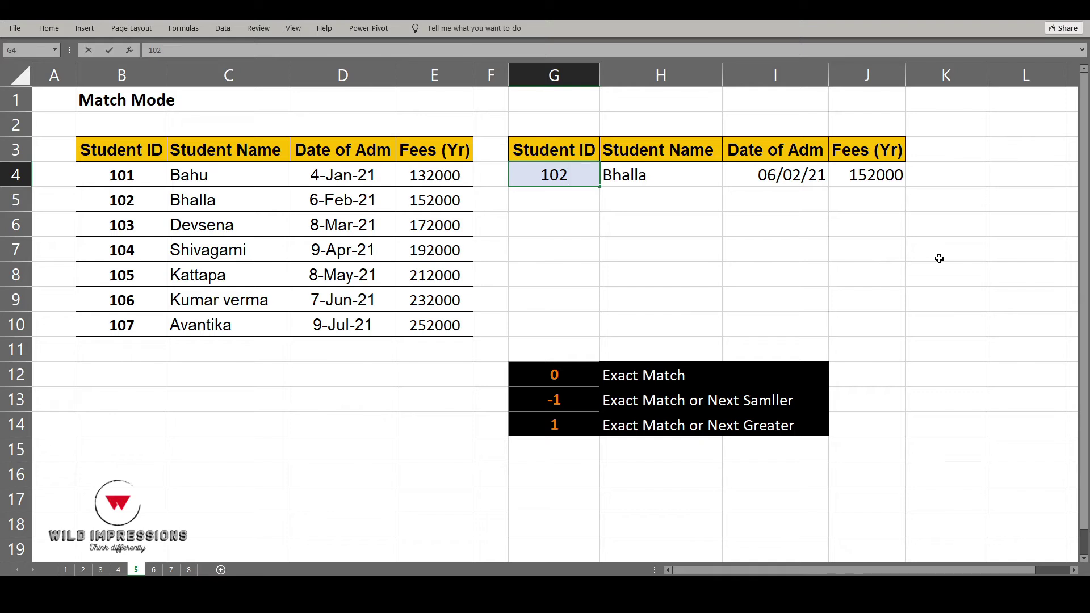
pyautogui.press('Right')
pyautogui.press('F2')
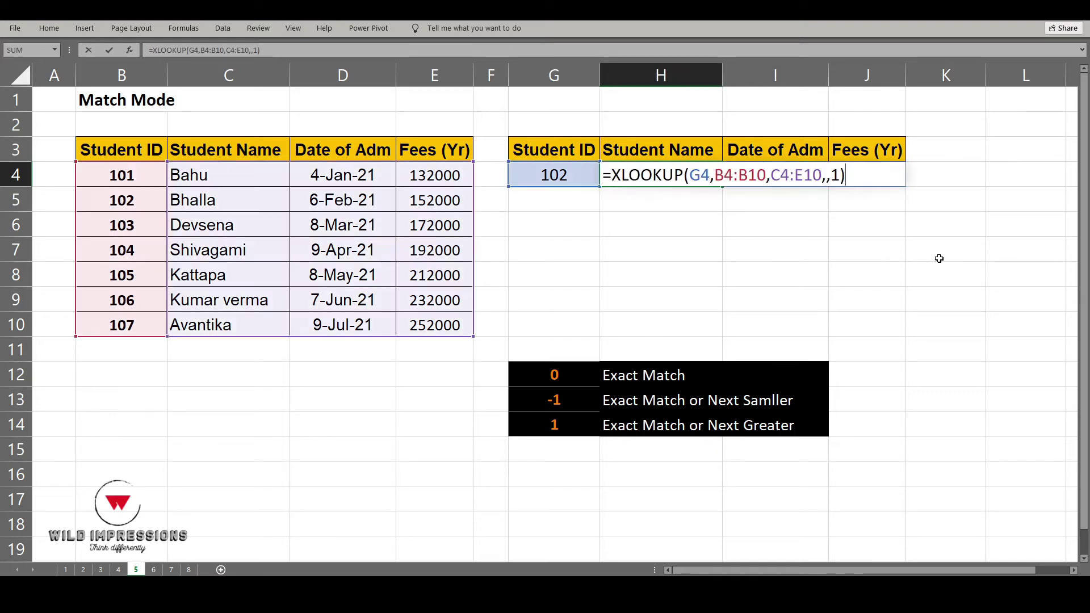
pyautogui.hotkey('shift', 'Tab')
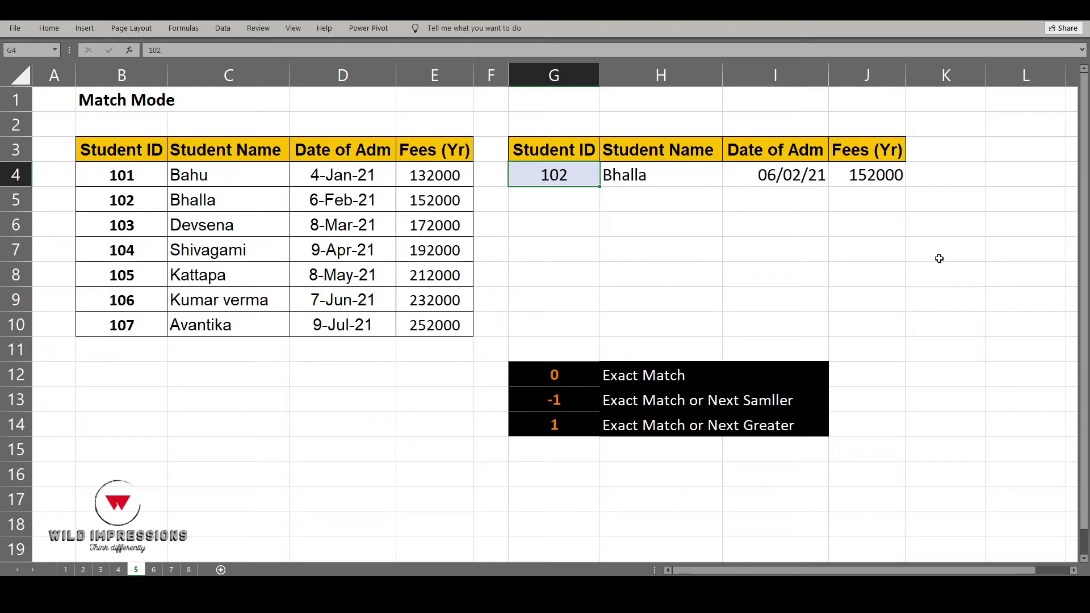
pyautogui.press('F2')
pyautogui.press('BackSpace')
pyautogui.write('8')
pyautogui.press('Return')
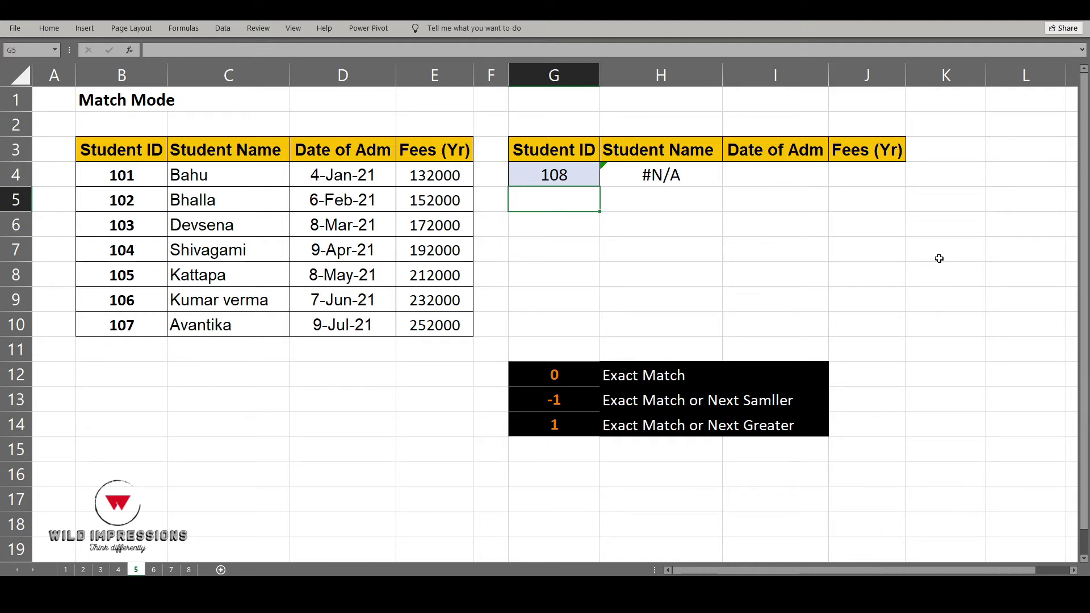
# Change the match mode of the XLOOKUP in H4 to -1 and compare the result with the record in B10:E10.
pyautogui.press('Up')
pyautogui.press('Right')
pyautogui.press('F2')
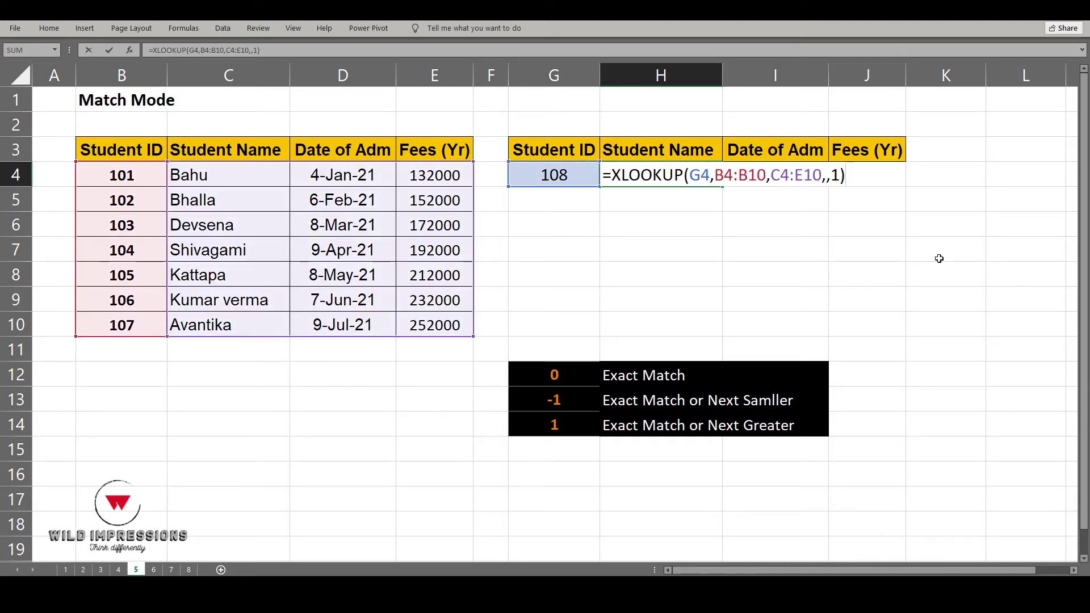
pyautogui.press('Left')
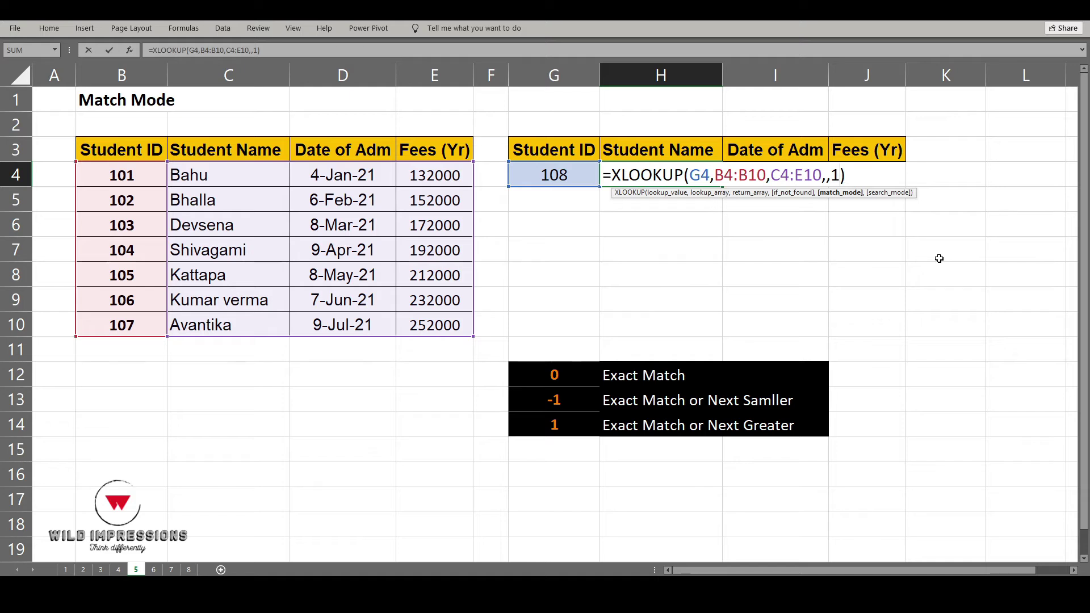
pyautogui.press('BackSpace')
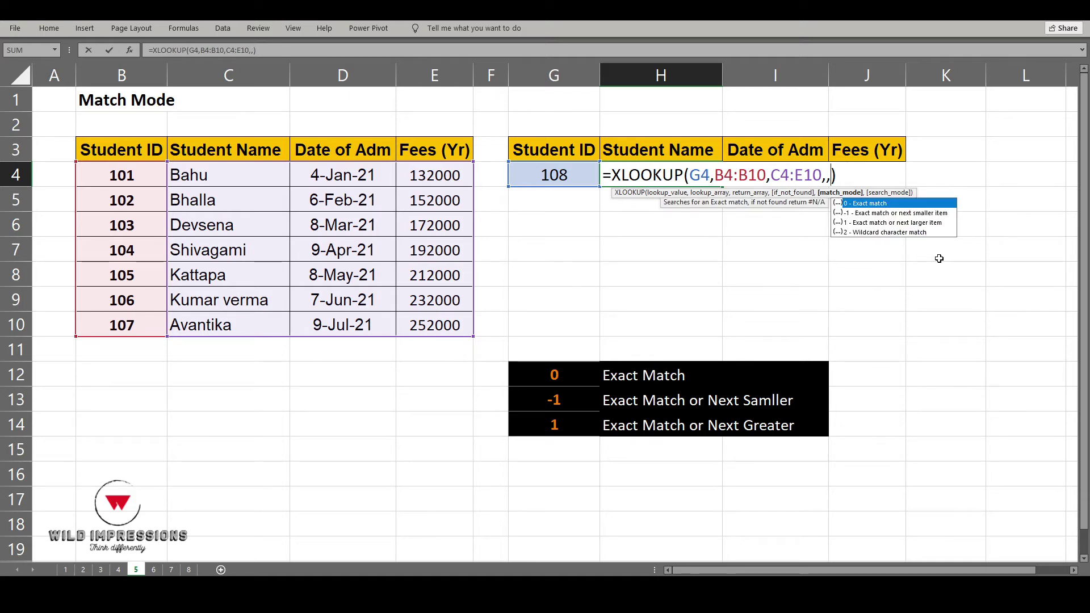
pyautogui.write('-1')
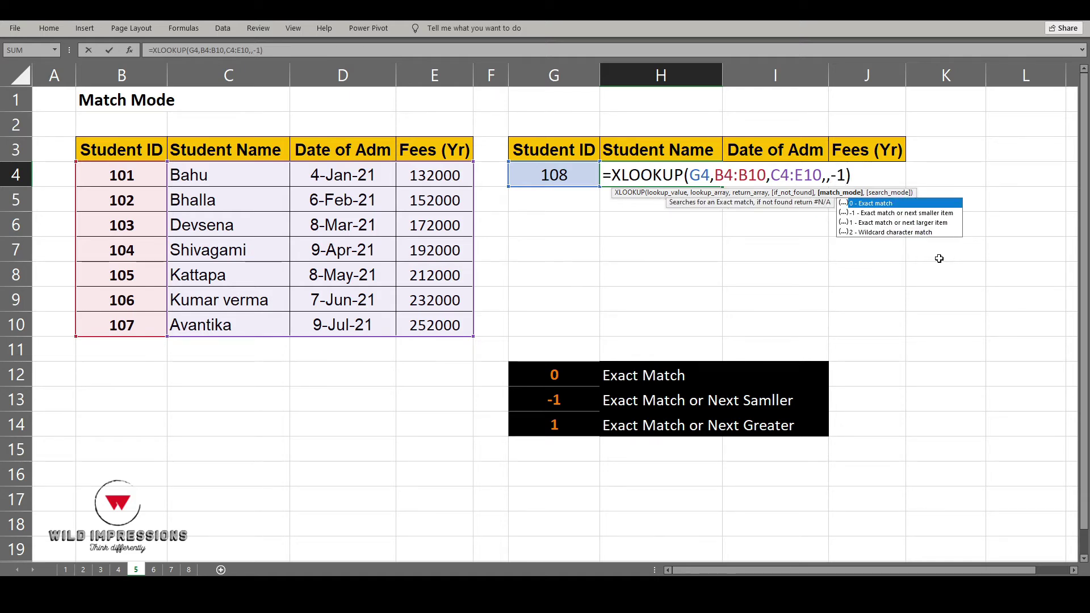
pyautogui.press('Return')
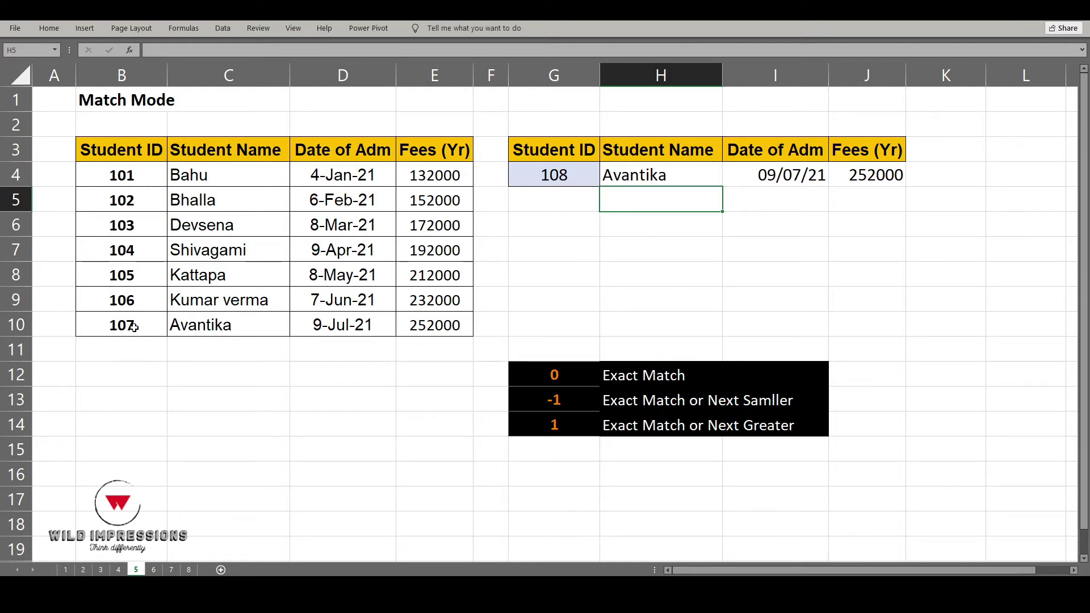
pyautogui.moveTo(134, 327); pyautogui.dragTo(419, 327)
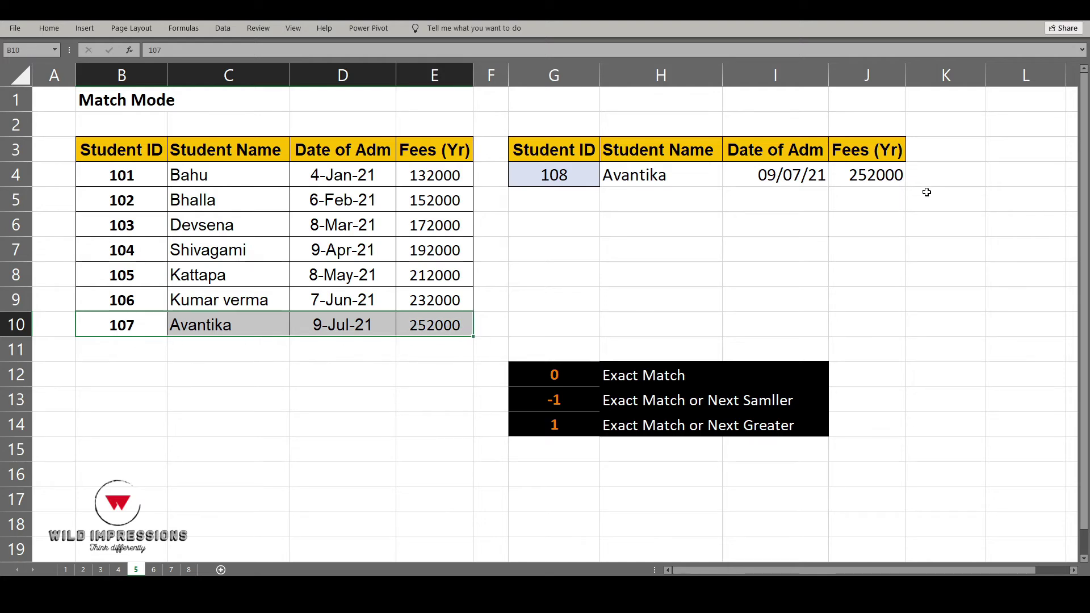
pyautogui.click(876, 251)
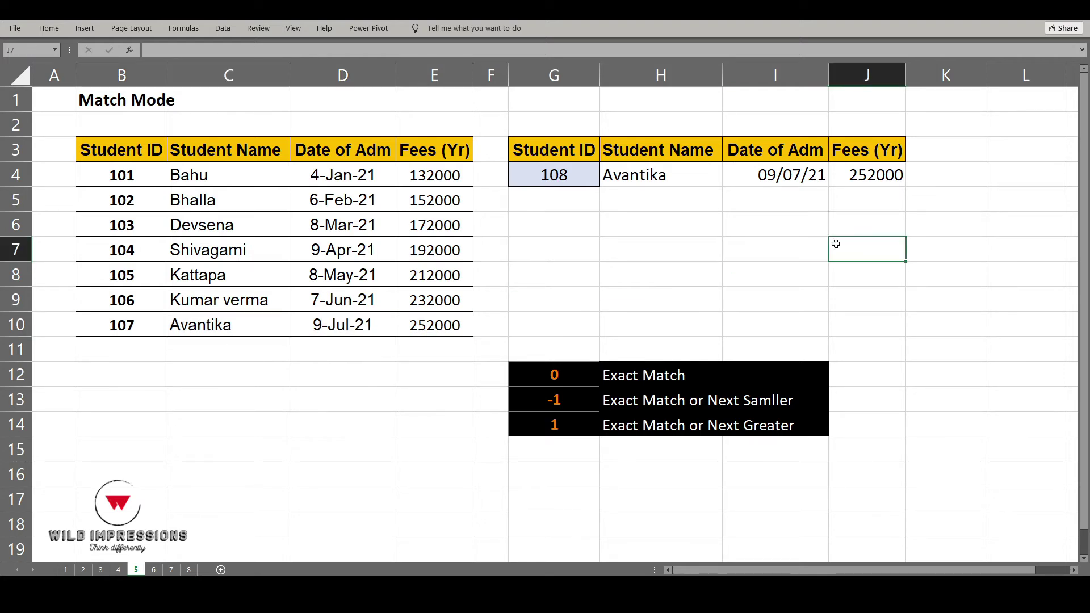
# Change the lookup Student ID in G4 to the number one below the first ID in the table.
pyautogui.click(563, 186)
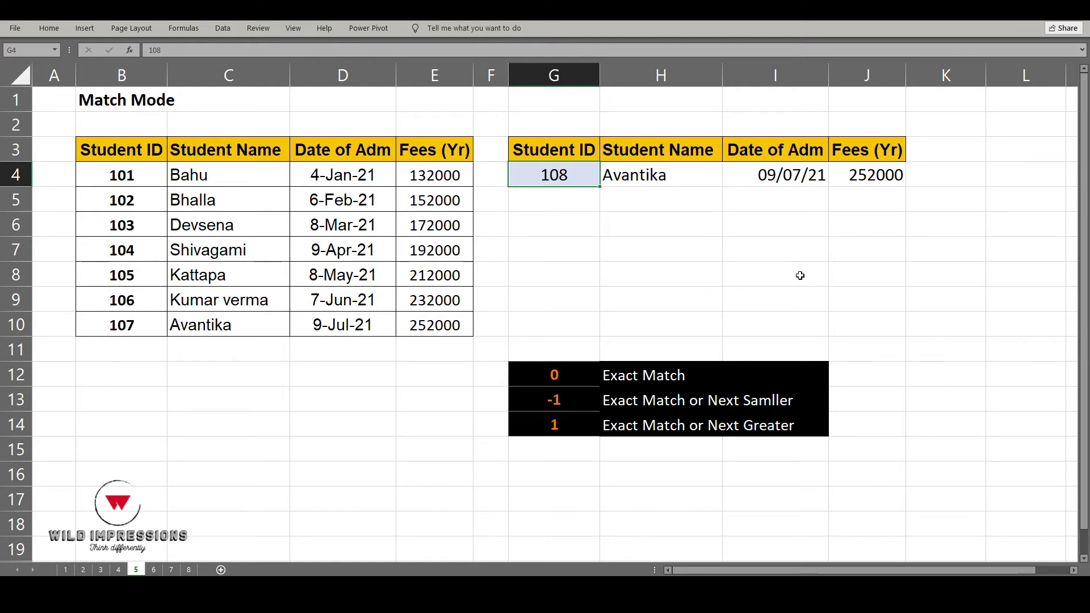
pyautogui.click(638, 180)
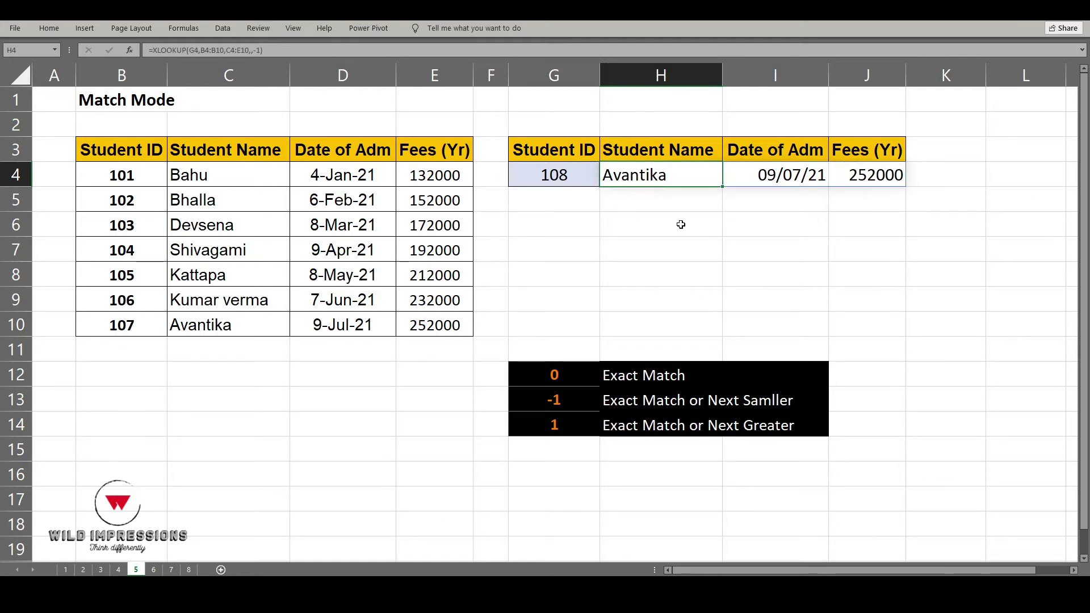
pyautogui.click(574, 177)
pyautogui.press('F2')
pyautogui.press('BackSpace')
pyautogui.write('0')
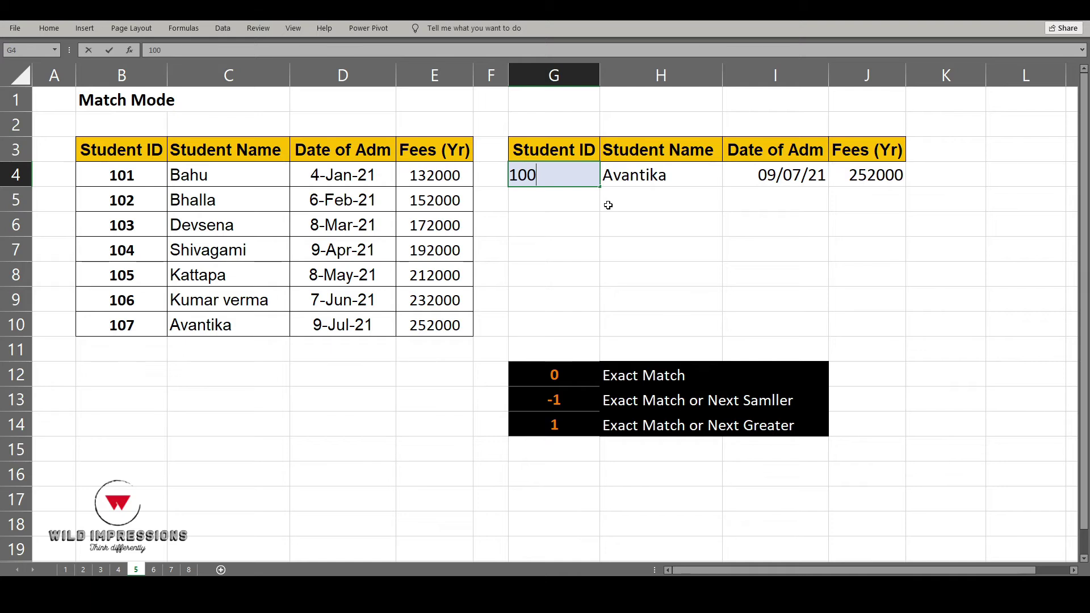
pyautogui.press('Return')
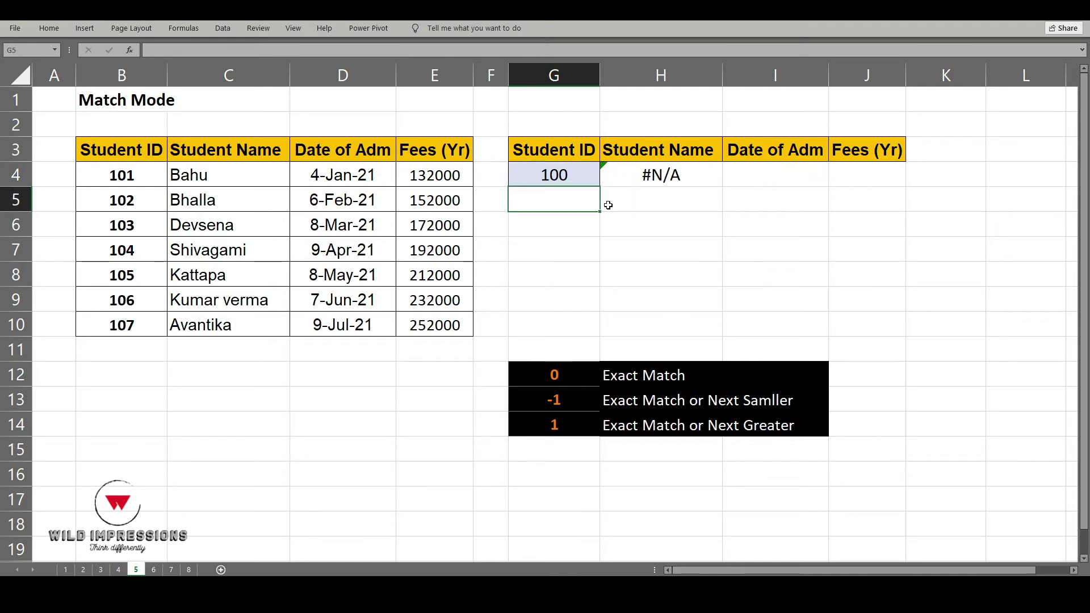
# Change the match mode of the XLOOKUP in H4 to 1.
pyautogui.press('Up')
pyautogui.press('Right')
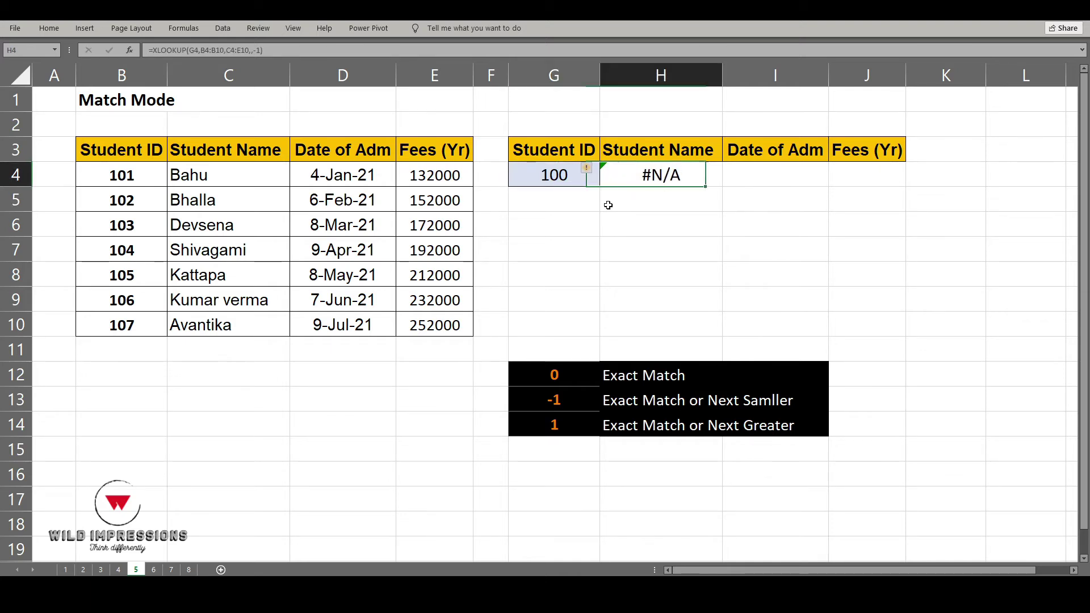
pyautogui.press('F2')
pyautogui.press('Left')
pyautogui.press('Left')
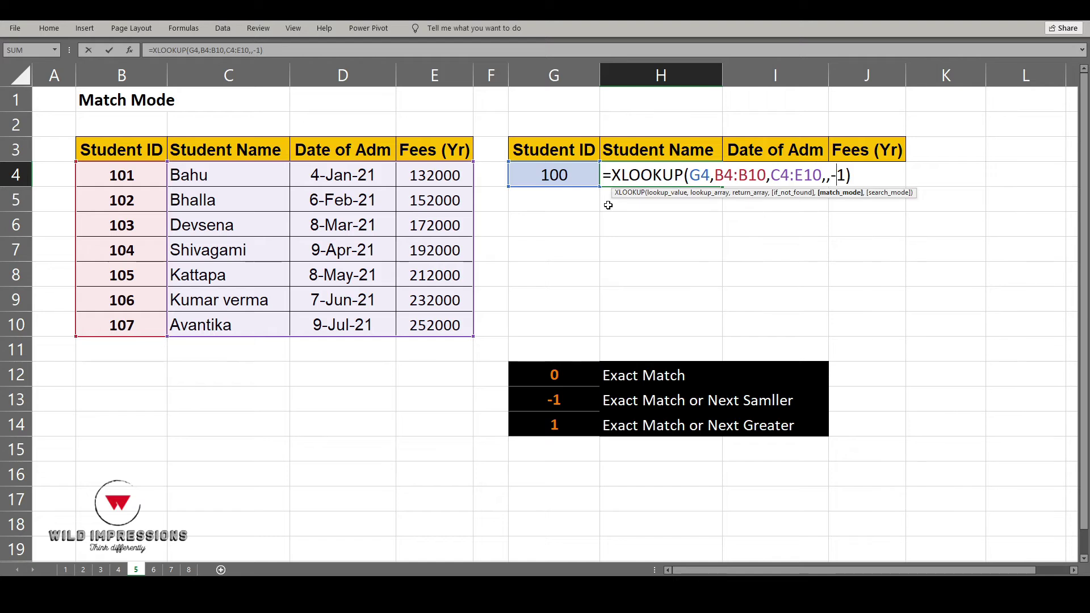
pyautogui.press('Delete')
pyautogui.write('1')
pyautogui.press('Up')
pyautogui.press('F2')
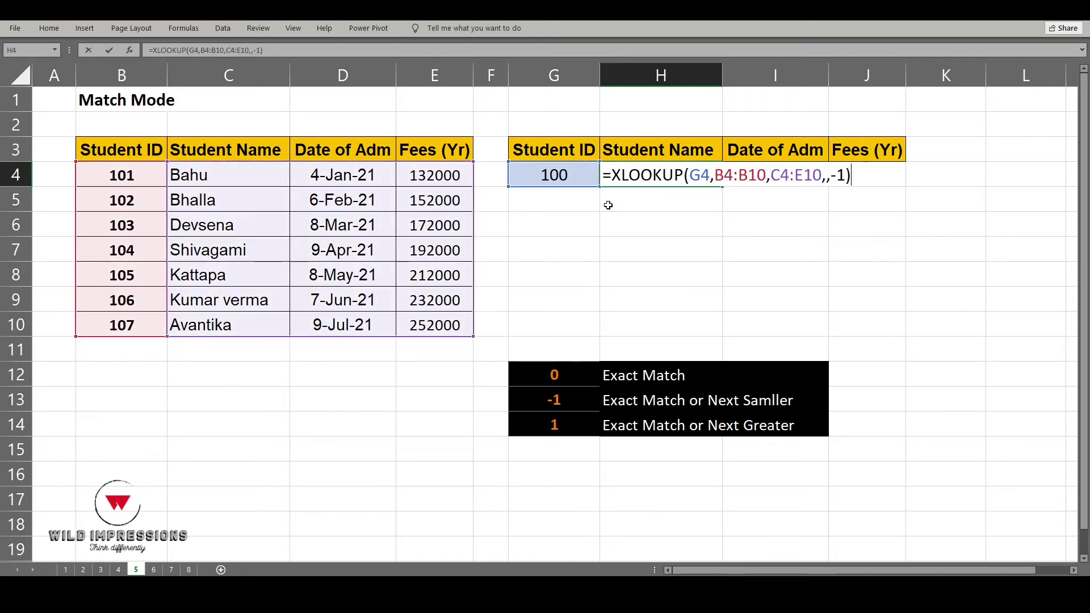
pyautogui.press('Left')
pyautogui.press('Left')
pyautogui.press('BackSpace')
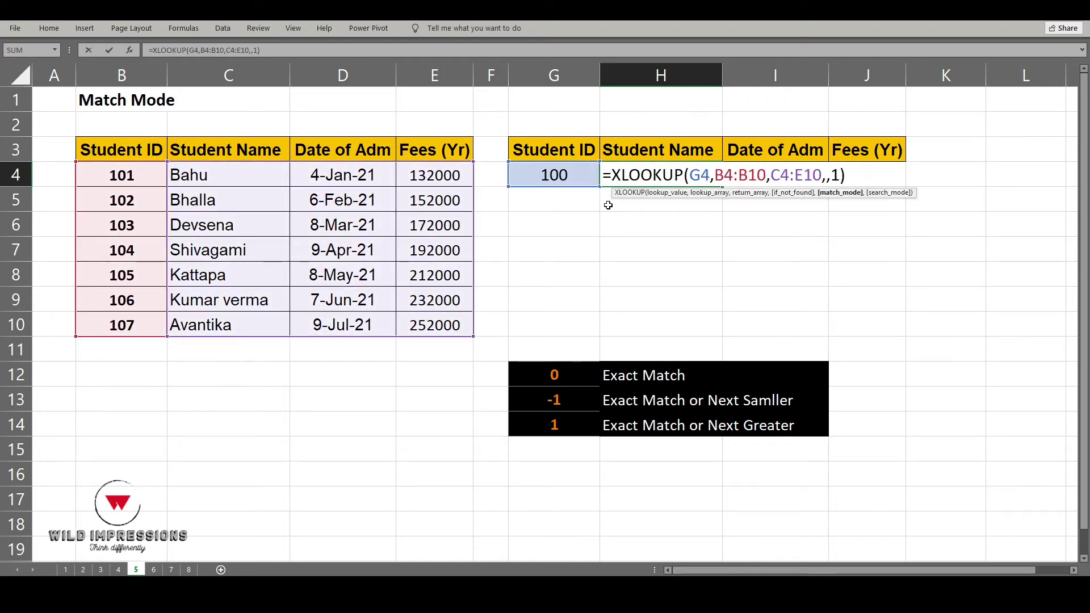
pyautogui.press('Return')
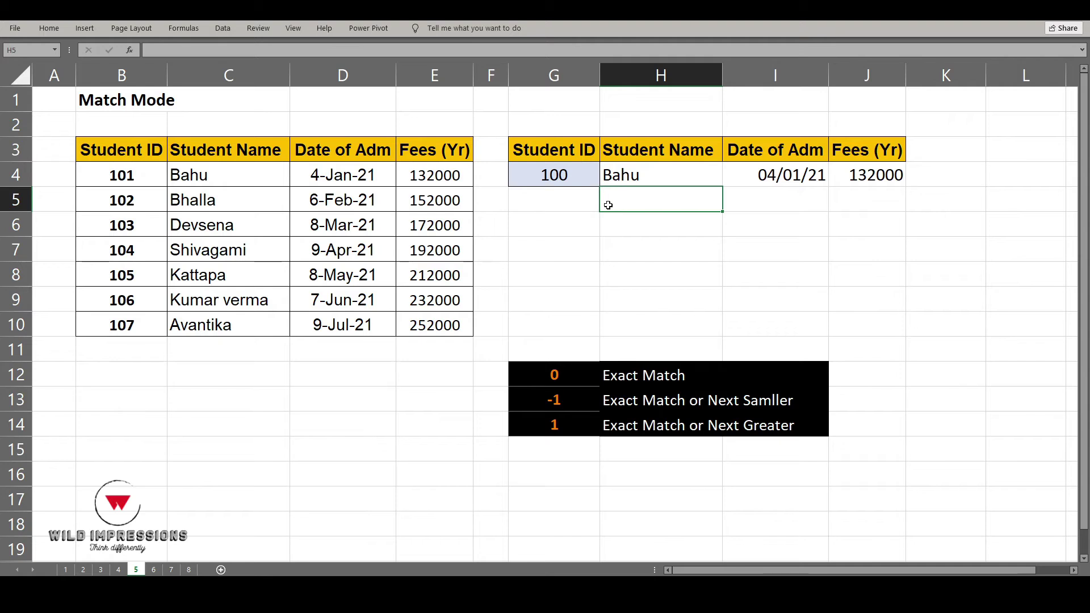
# Examine the match_mode argument in the H4 formula and leave the cell without editing it.
pyautogui.doubleClick(631, 169)
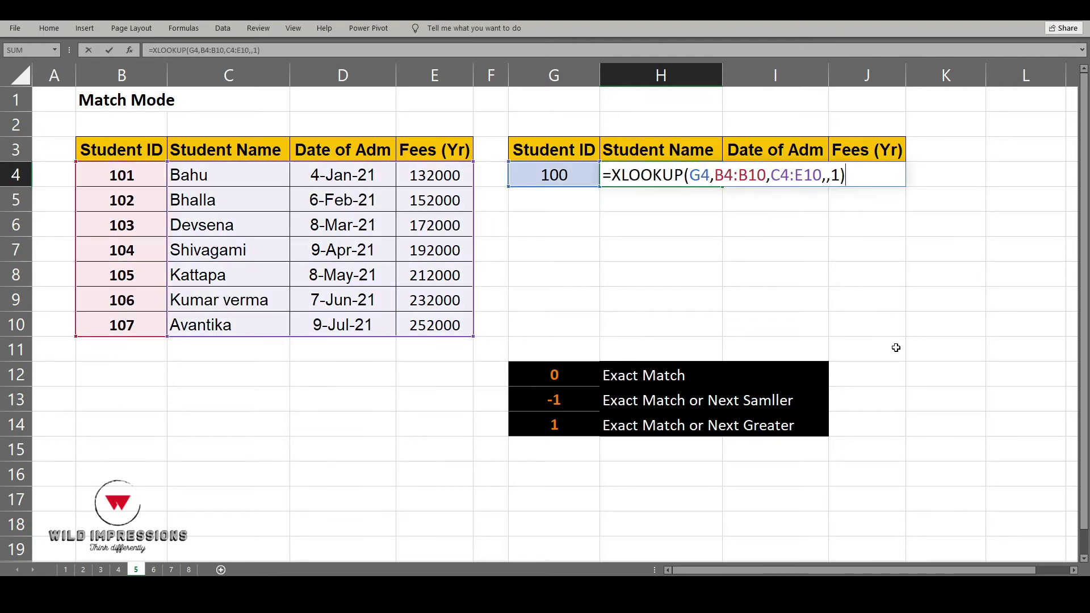
pyautogui.press('Escape')
pyautogui.press('F2')
pyautogui.click(831, 177)
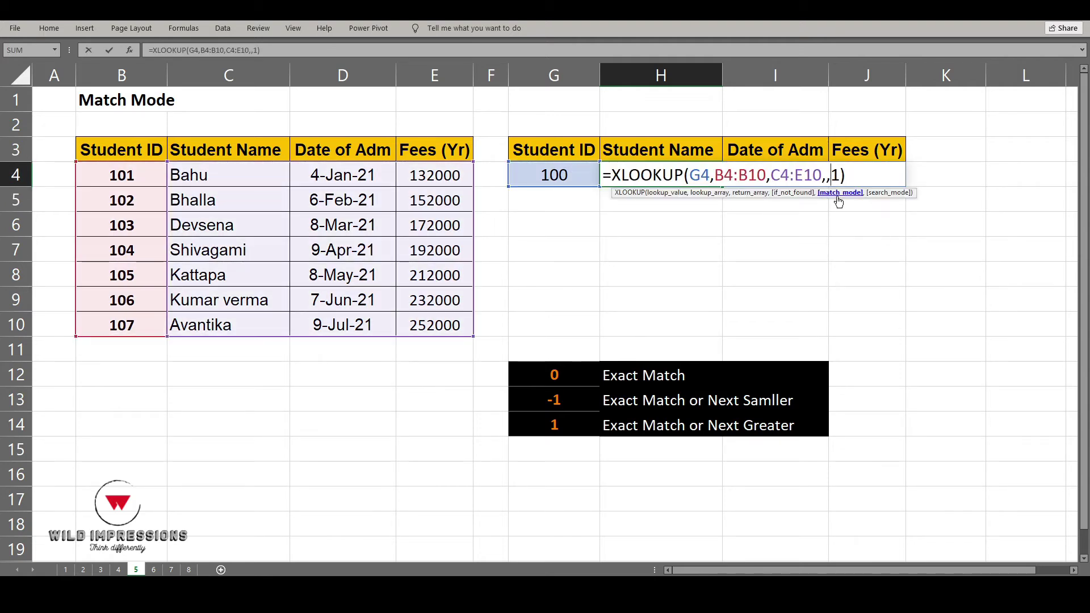
pyautogui.press('Escape')
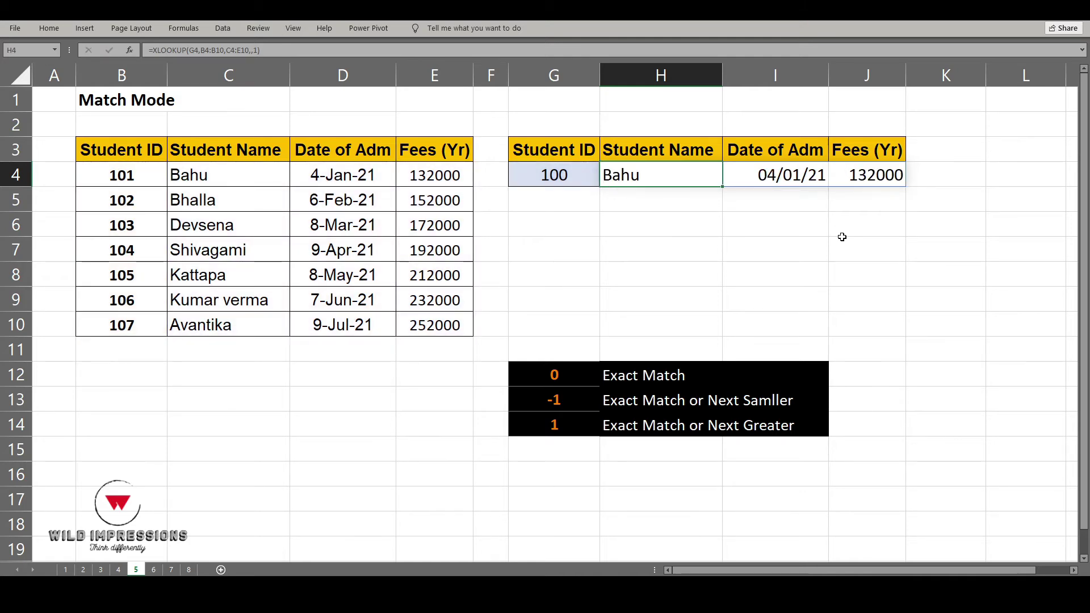
# Go to sheet 6 and review the search_mode argument of the existing XLOOKUP in H4.
pyautogui.hotkey('ctrl', 'pagedown')
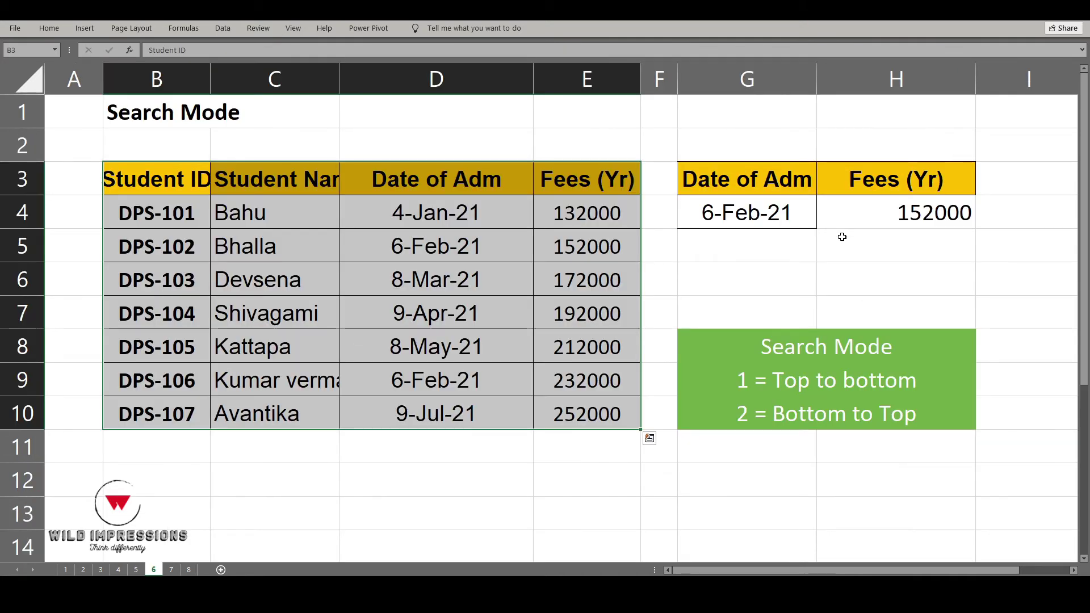
pyautogui.click(828, 251)
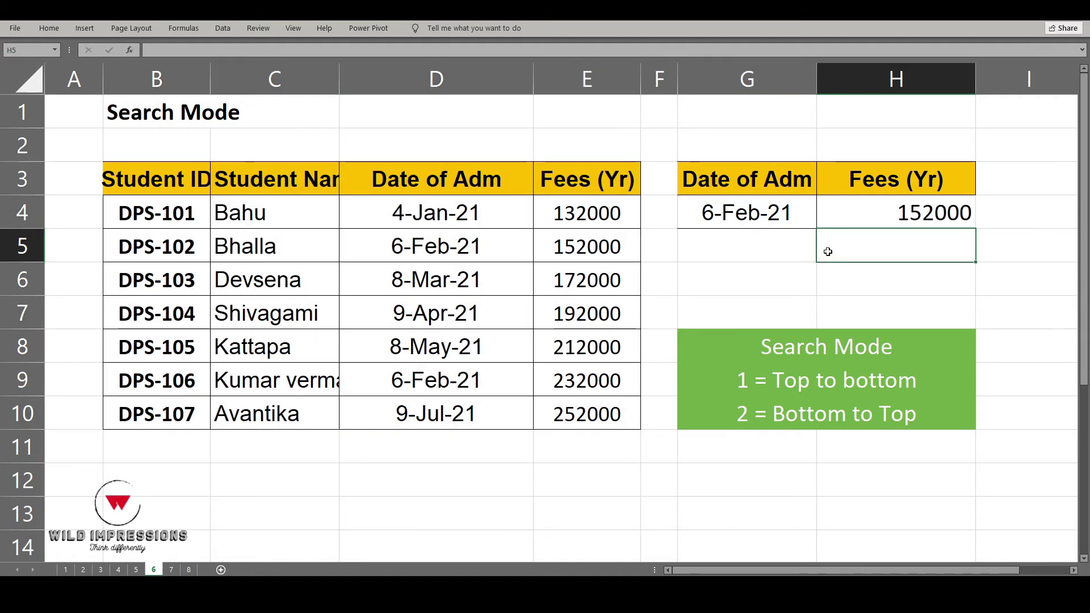
pyautogui.click(787, 225)
pyautogui.click(891, 227)
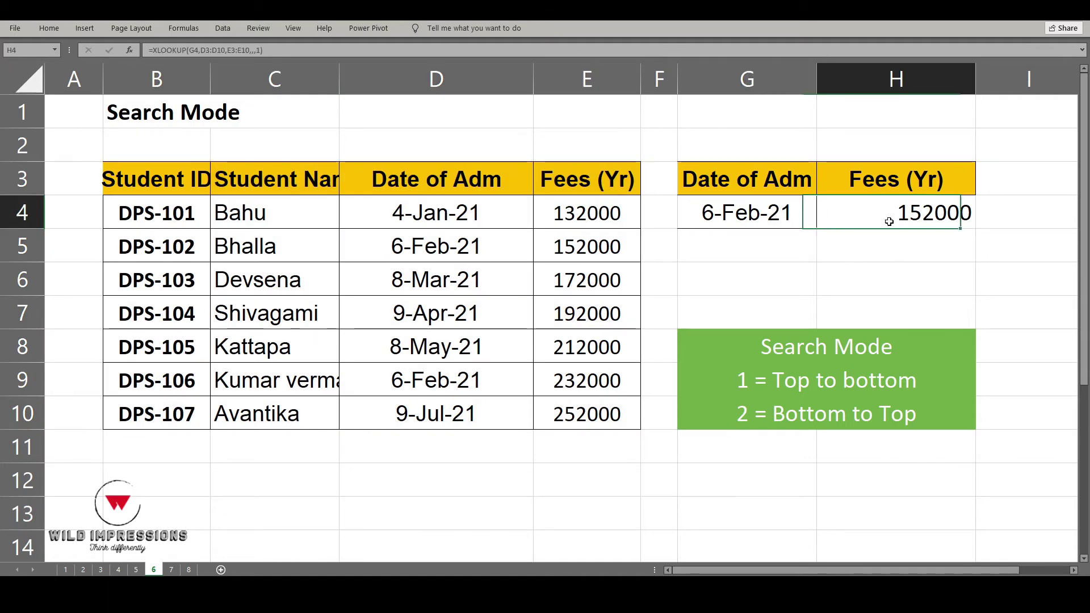
pyautogui.press('F2')
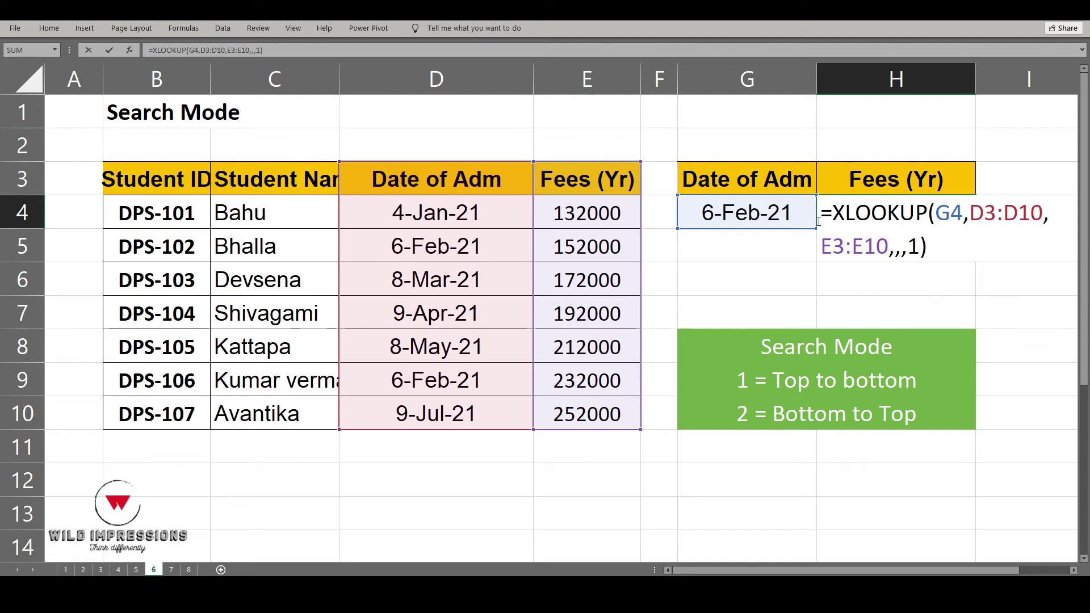
pyautogui.click(908, 246)
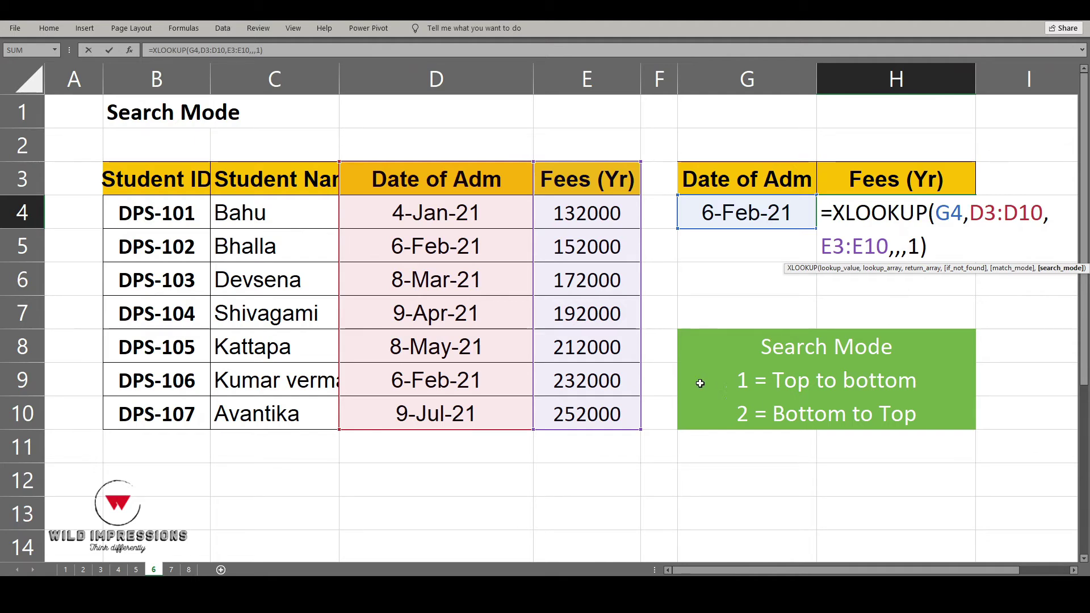
pyautogui.hotkey('ctrl', 'Return')
# Read the Search Mode legend in G8:G10 and check it against the formula in H4.
pyautogui.click(797, 352)
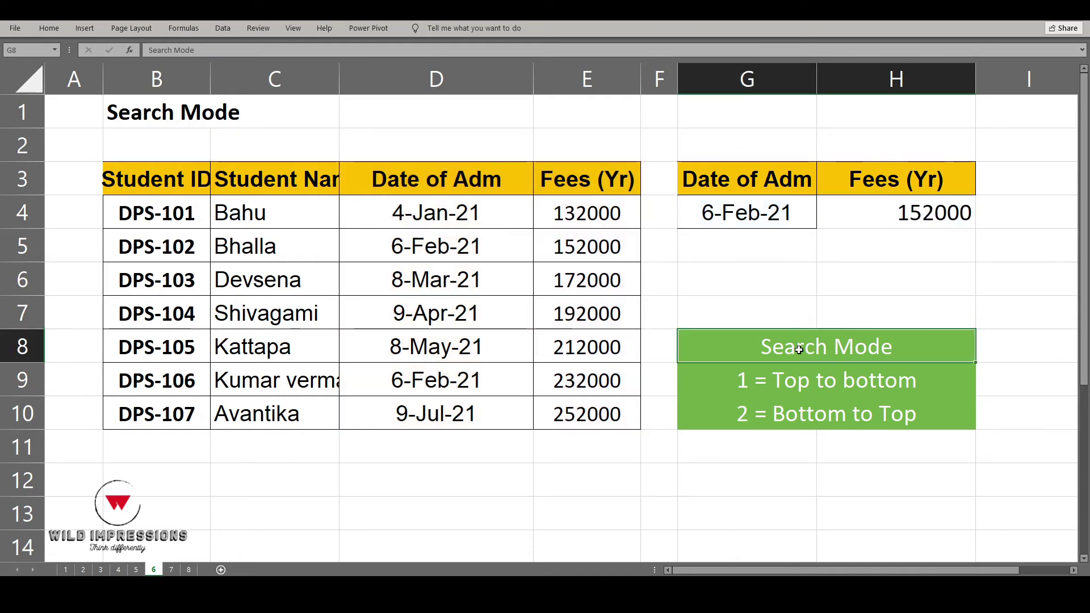
pyautogui.click(755, 392)
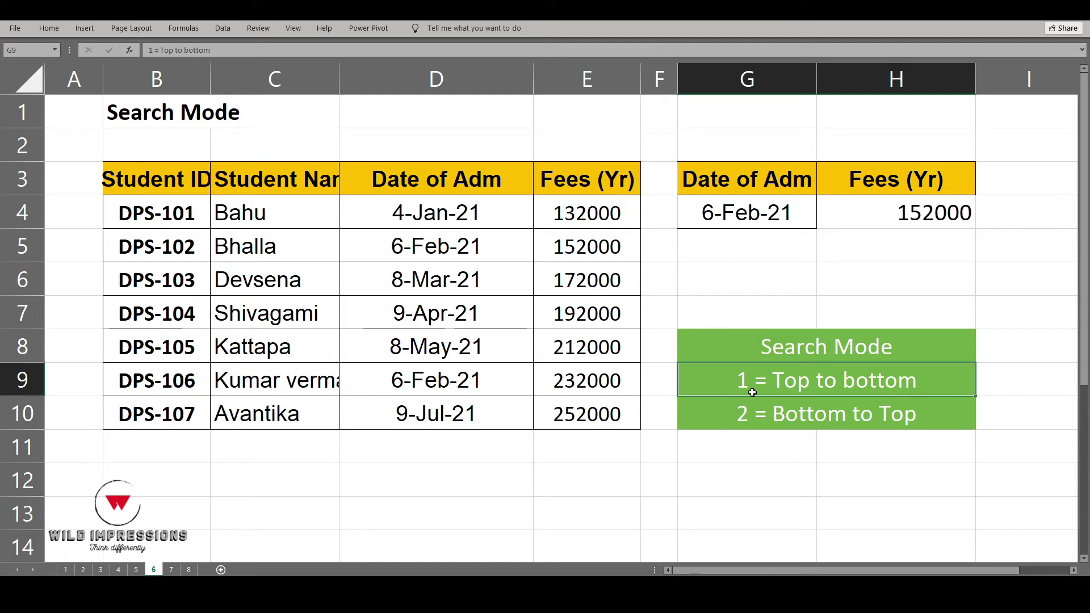
pyautogui.click(754, 425)
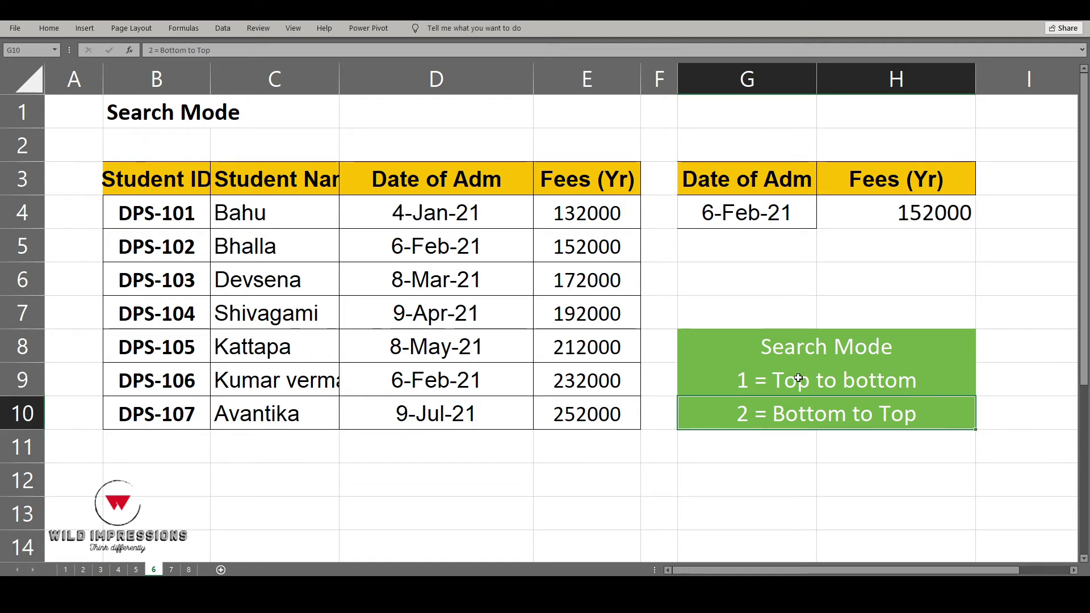
pyautogui.doubleClick(933, 213)
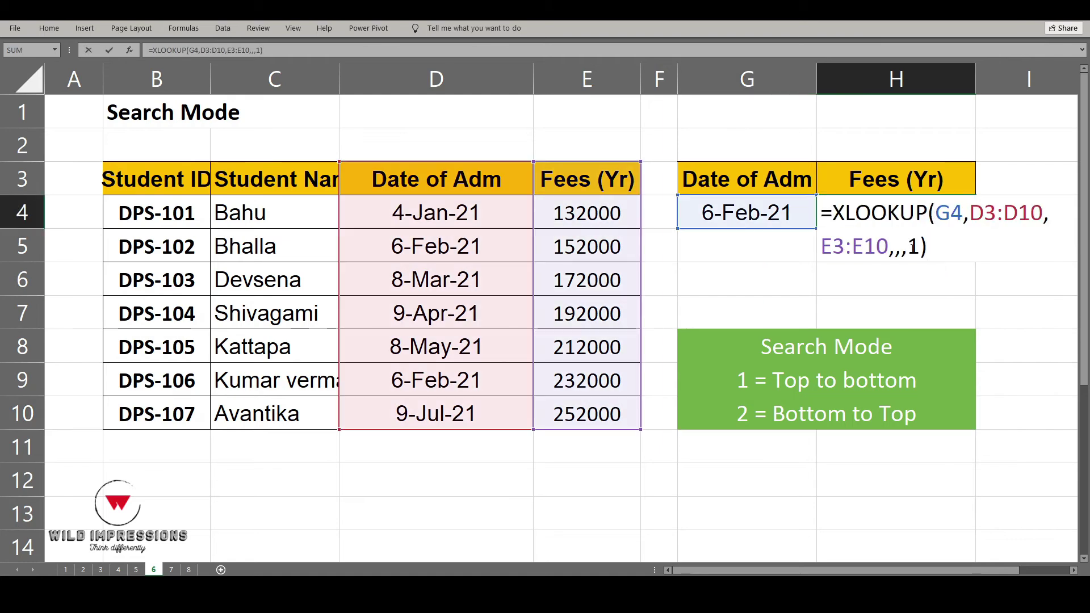
pyautogui.hotkey('ctrl', 'Return')
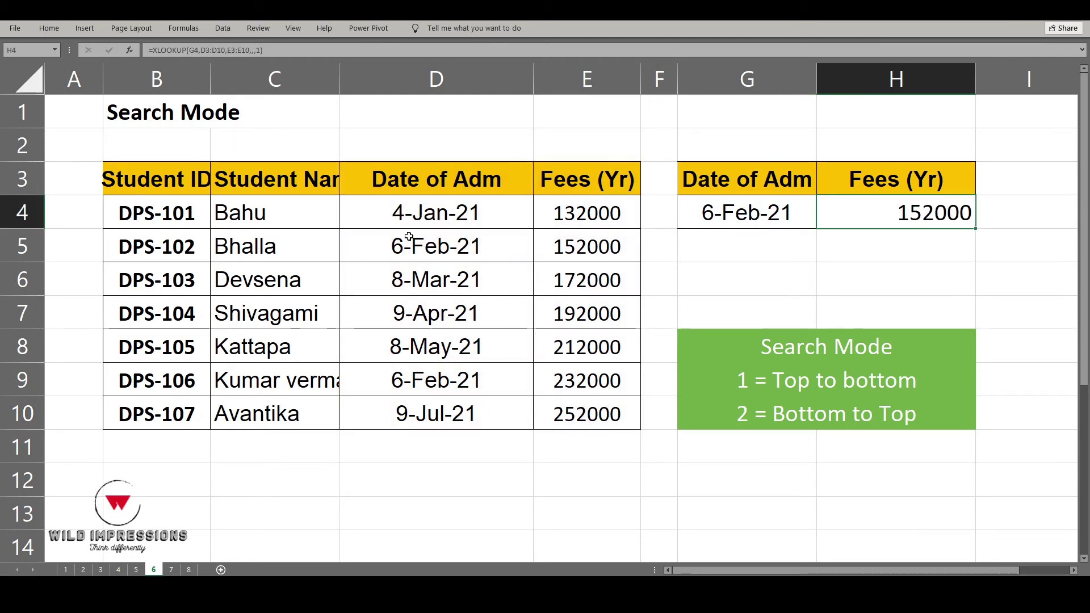
# Examine the dates in D4:D10 and compare the two records dated 6-Feb-21 in rows 5 and 9.
pyautogui.click(464, 213)
pyautogui.moveTo(464, 214); pyautogui.dragTo(477, 414)
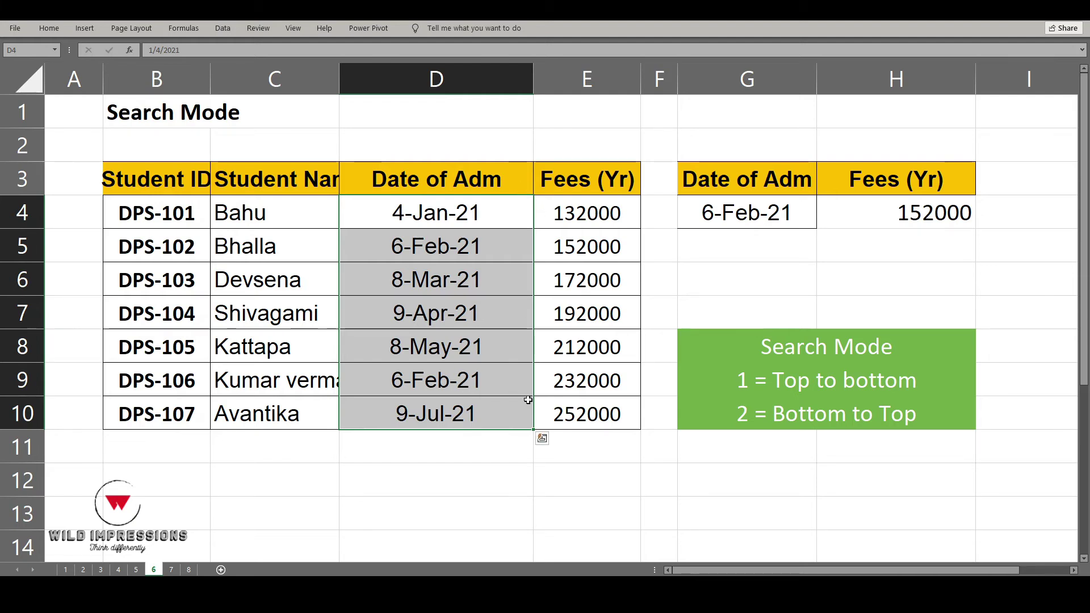
pyautogui.click(444, 247)
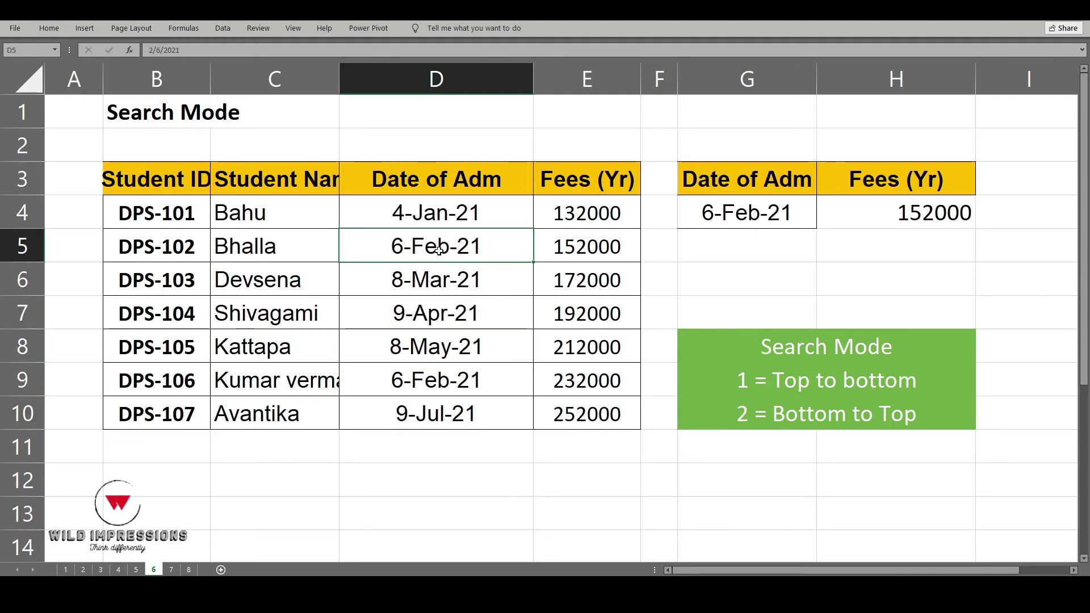
pyautogui.moveTo(246, 253); pyautogui.dragTo(564, 244)
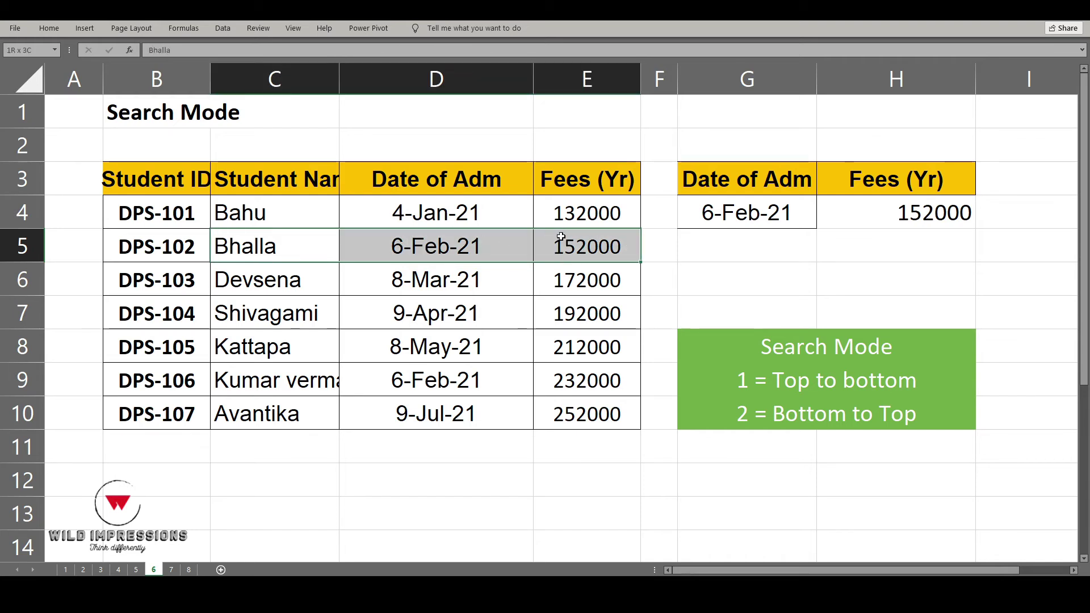
pyautogui.click(279, 388)
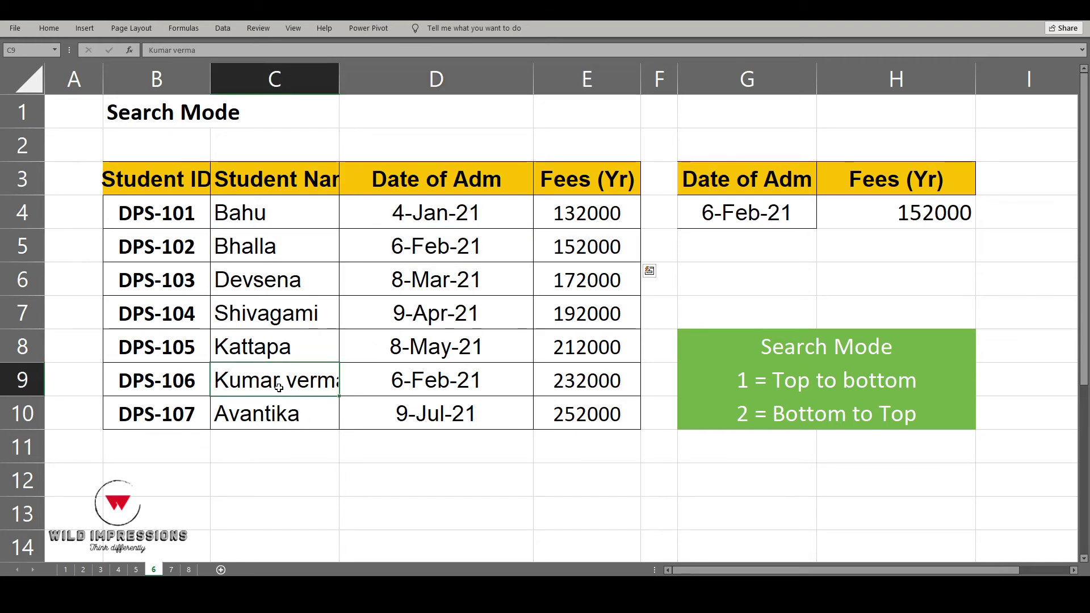
pyautogui.moveTo(279, 388); pyautogui.dragTo(566, 389)
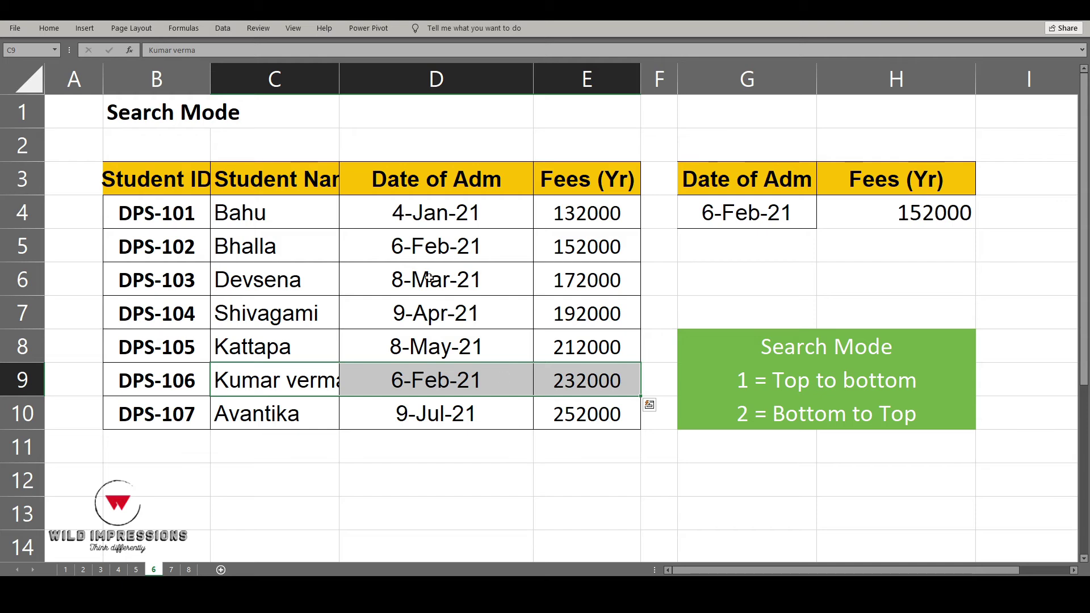
pyautogui.moveTo(154, 247); pyautogui.dragTo(505, 243)
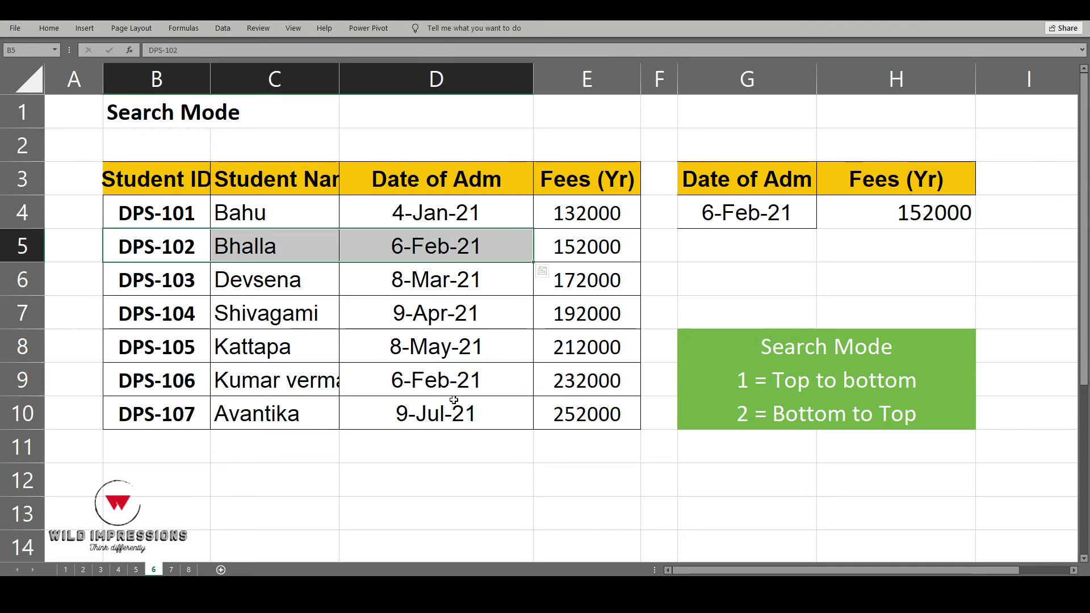
pyautogui.click(448, 380)
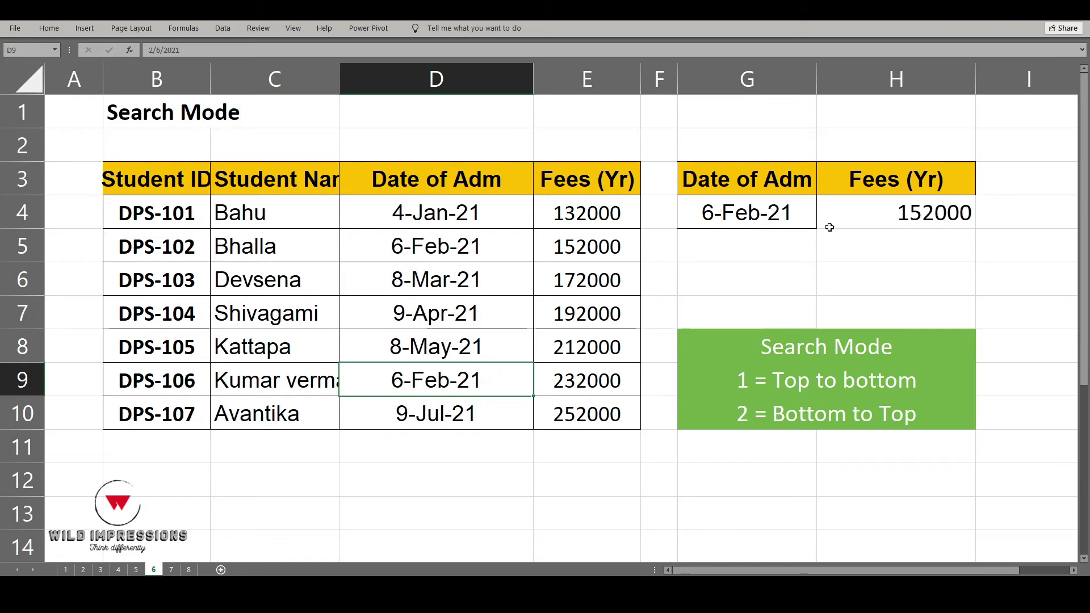
# Replace the formula in H4 with a new XLOOKUP that takes the date in G4 as its lookup value.
pyautogui.click(902, 210)
pyautogui.press('F2')
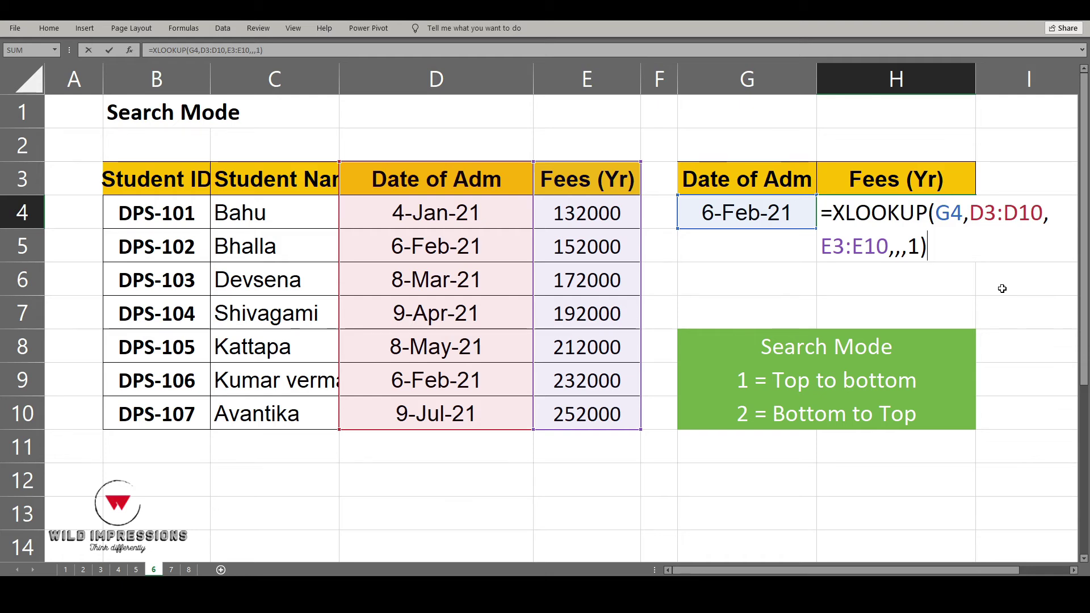
pyautogui.press('Escape')
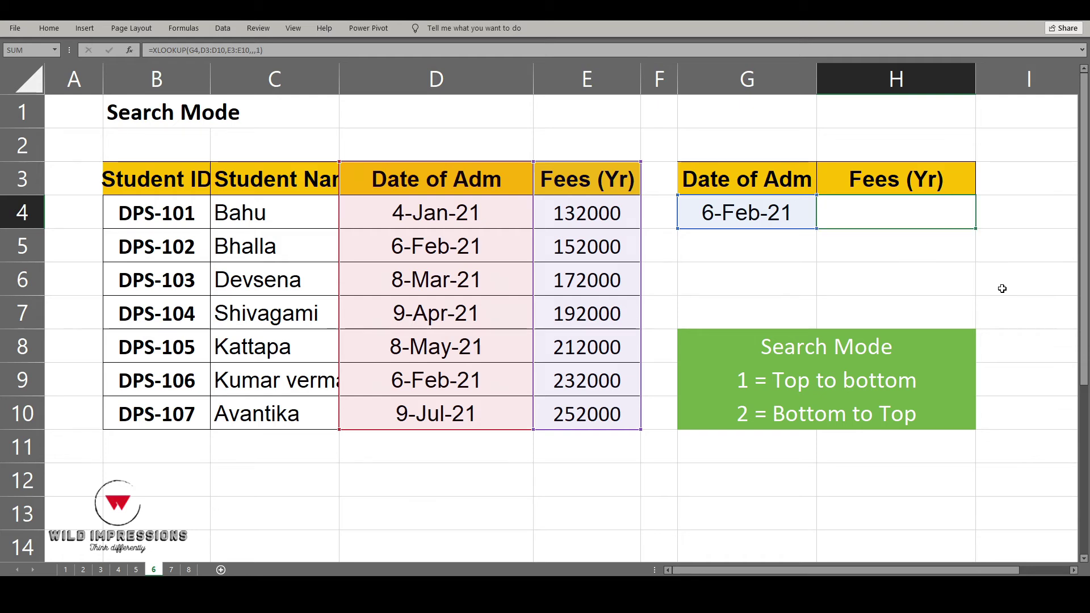
pyautogui.write('=xl')
pyautogui.press('Tab')
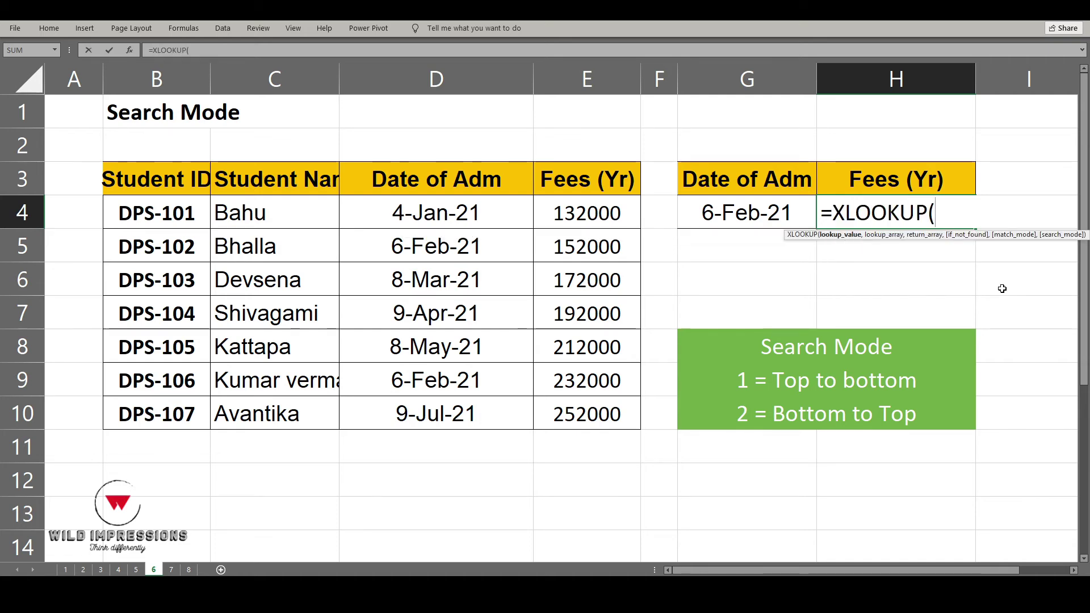
pyautogui.press('Left')
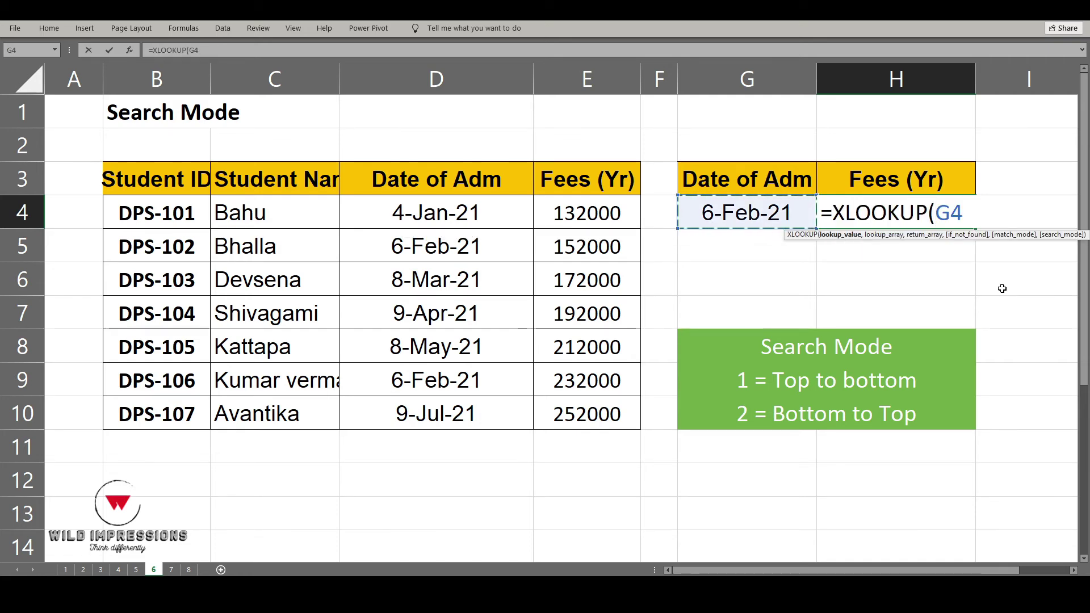
# Add the Date of Adm range D4:D10 as the lookup array of the XLOOKUP.
pyautogui.write(',')
pyautogui.press('Left')
pyautogui.press('Left')
pyautogui.press('Left')
pyautogui.press('Left')
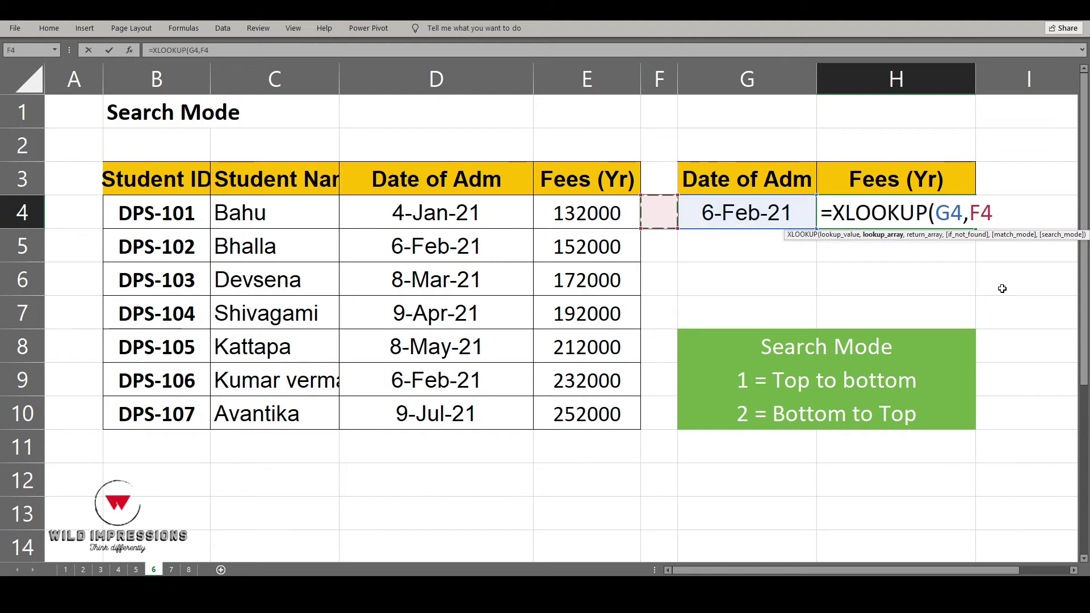
pyautogui.hotkey('ctrl', 'shift', 'Down')
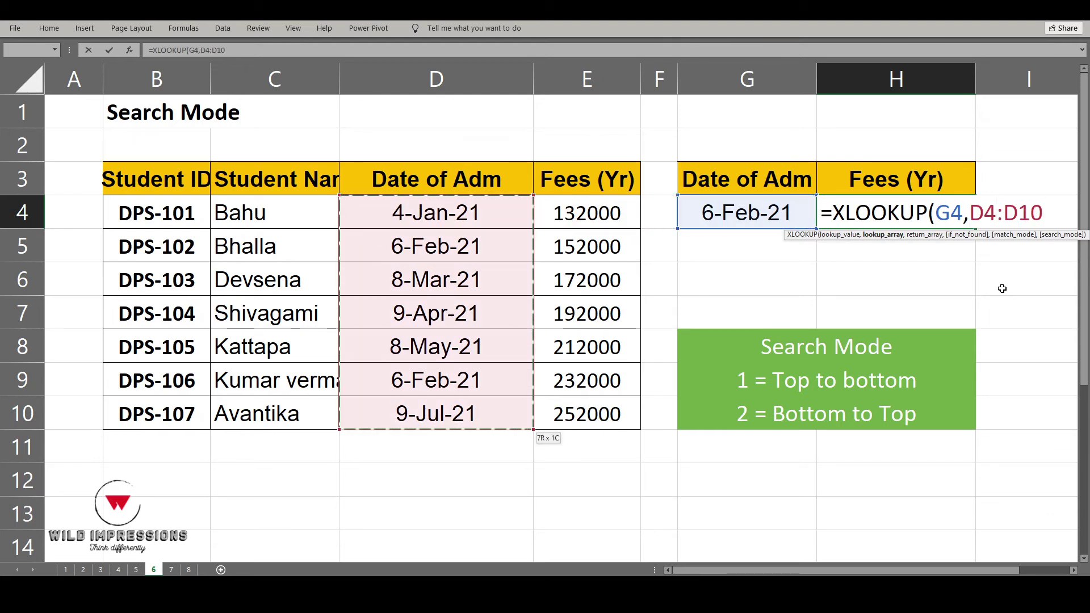
# Add the Fees (Yr) range E4:E10 as the return array of the XLOOKUP in H4.
pyautogui.write(',')
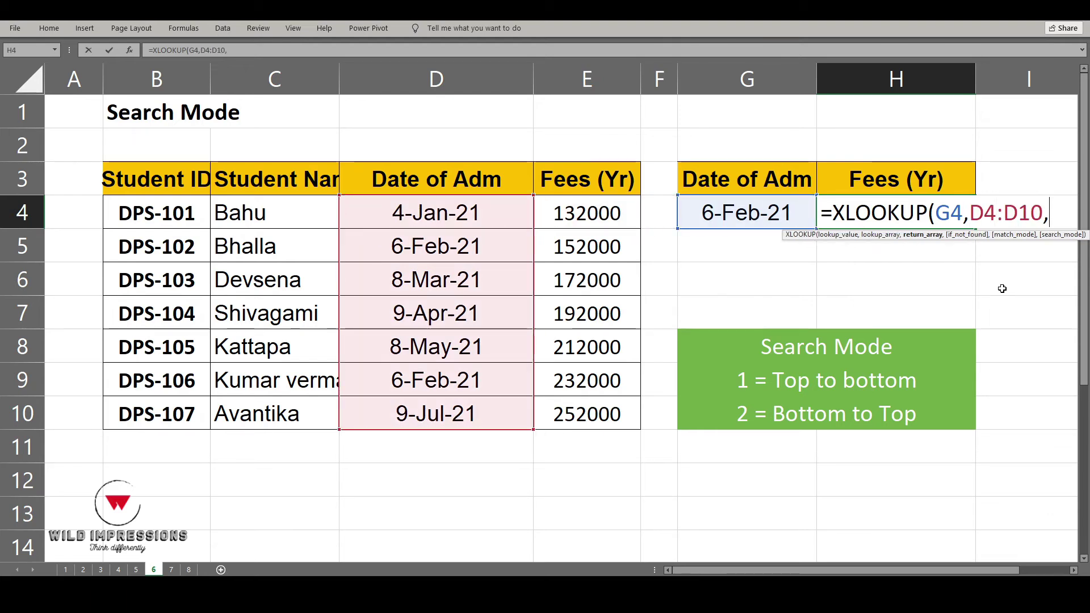
pyautogui.press('Left')
pyautogui.press('Left')
pyautogui.press('Left')
pyautogui.hotkey('ctrl', 'shift', 'Down')
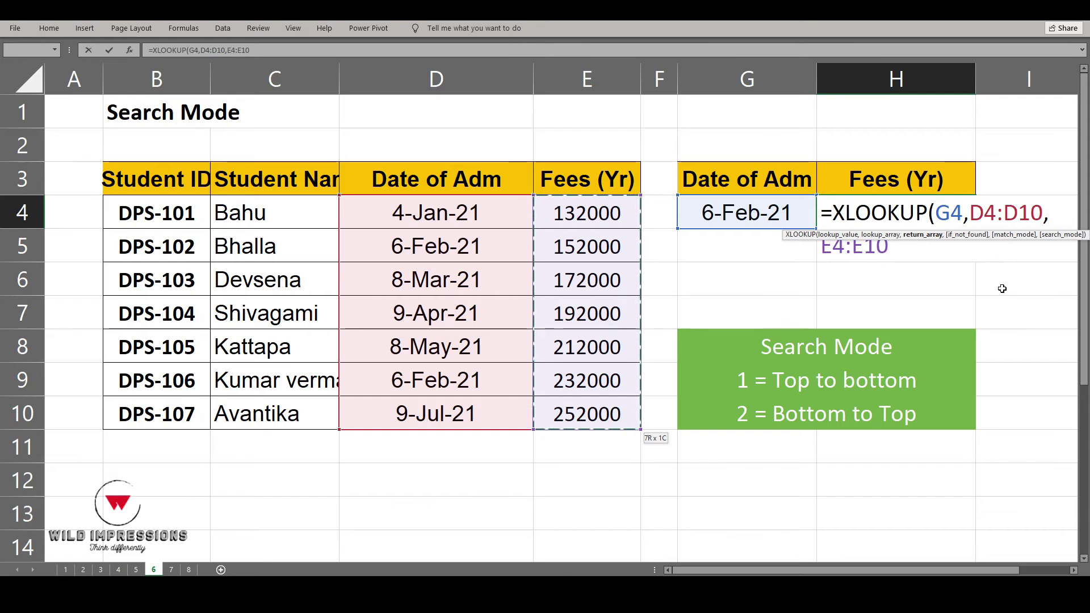
# Complete the XLOOKUP with the optional not-found and match mode arguments blank and search mode 1, checking it against the record in B5:E5.
pyautogui.write(',,,')
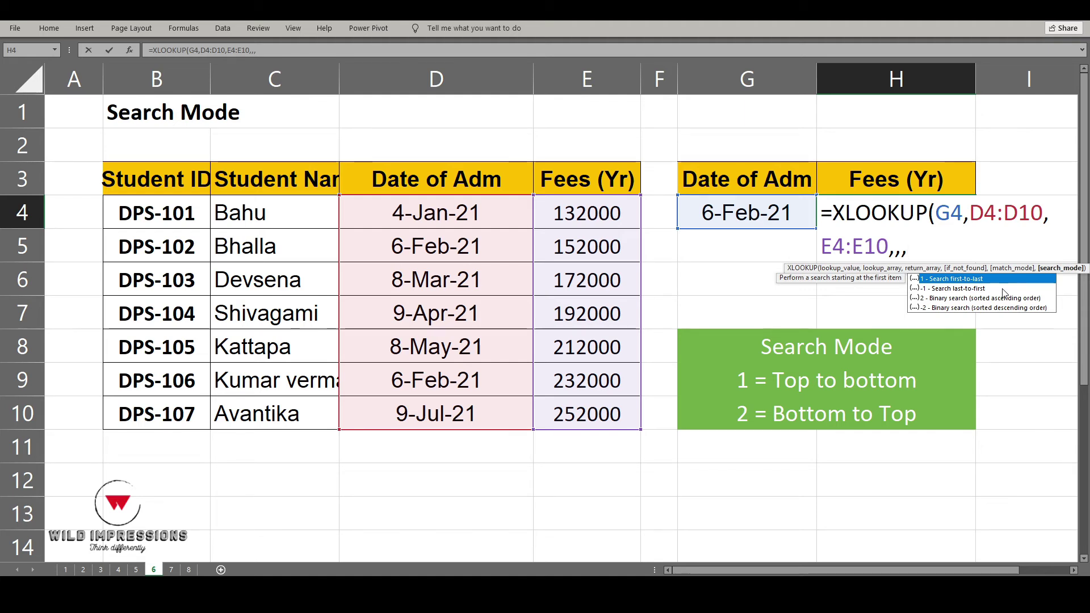
pyautogui.write('1)')
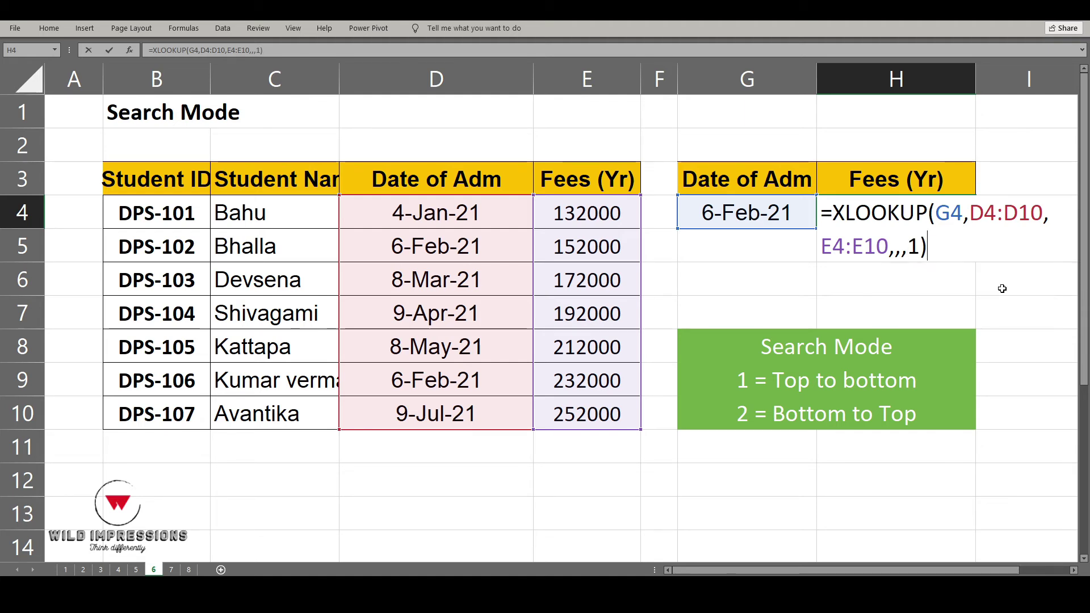
pyautogui.press('Return')
pyautogui.press('Up')
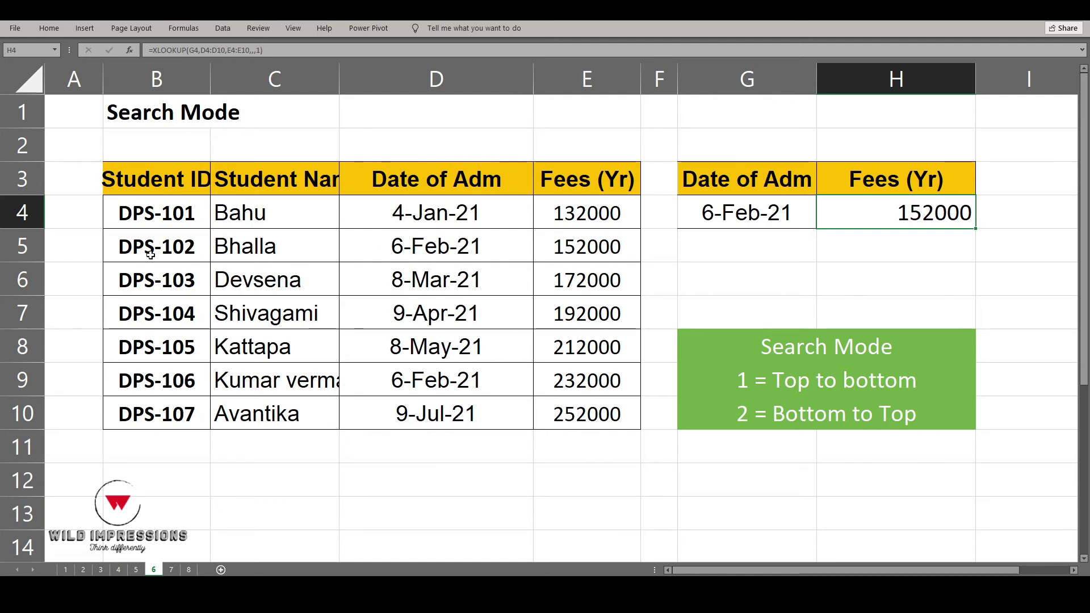
pyautogui.moveTo(151, 249); pyautogui.dragTo(592, 252)
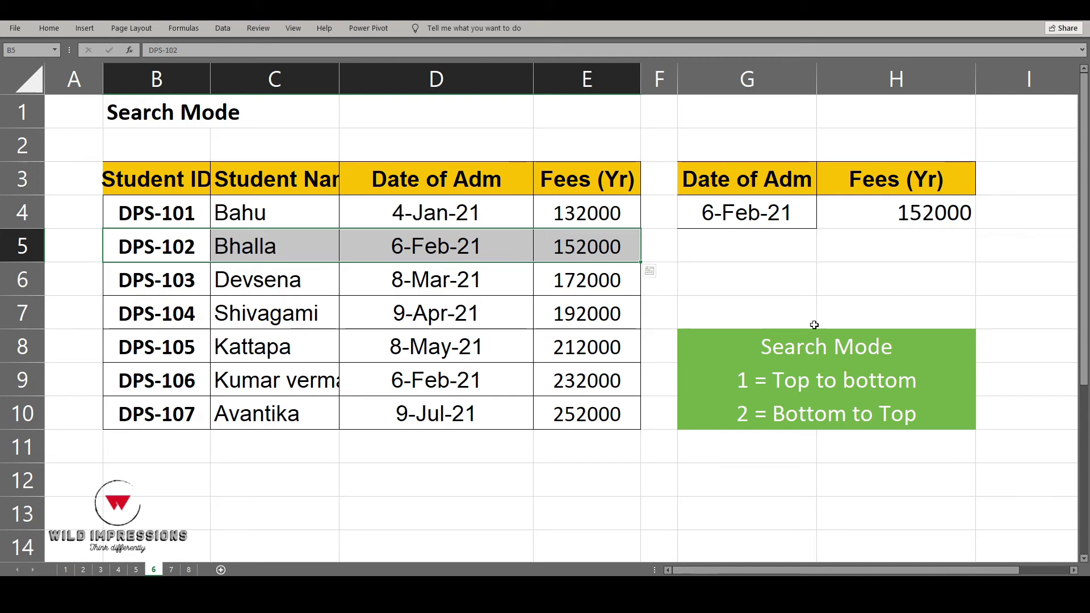
# Change the search mode argument of the XLOOKUP in H4 to -1, for a last-to-first search.
pyautogui.click(939, 287)
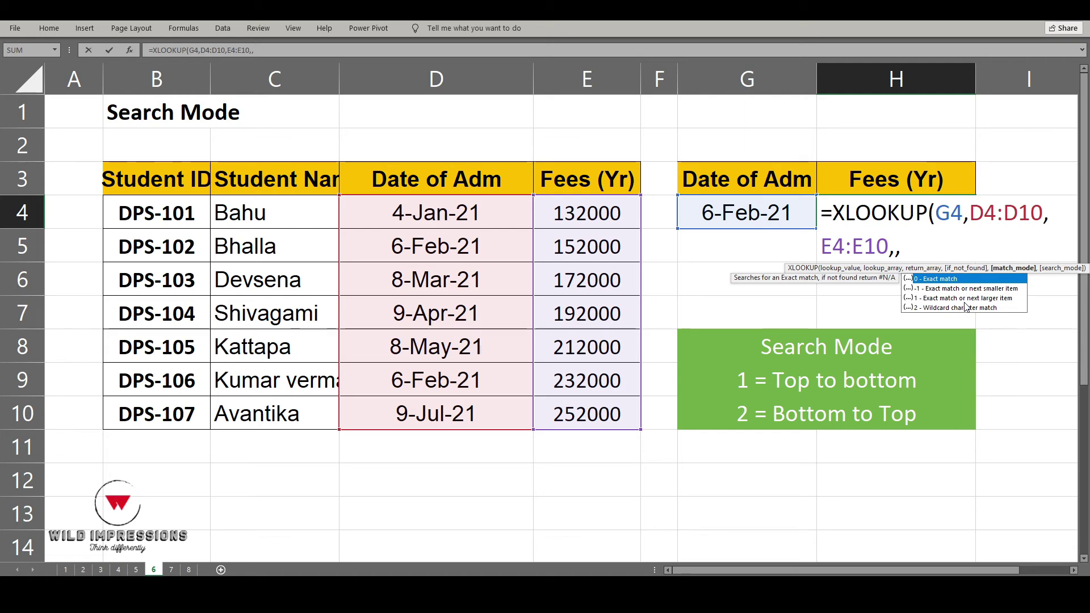
pyautogui.write(',')
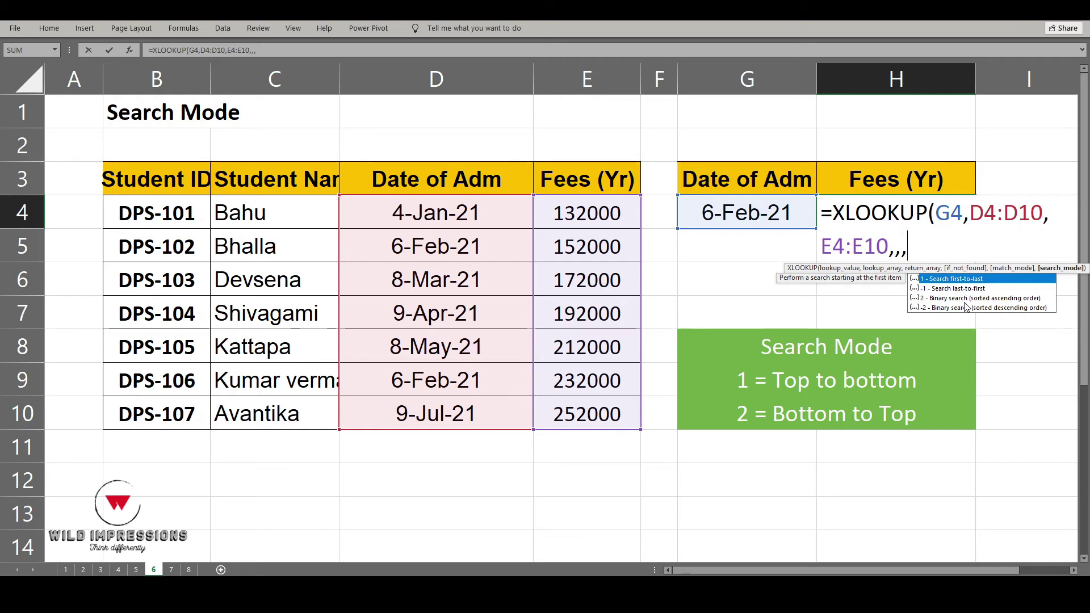
pyautogui.press('Down')
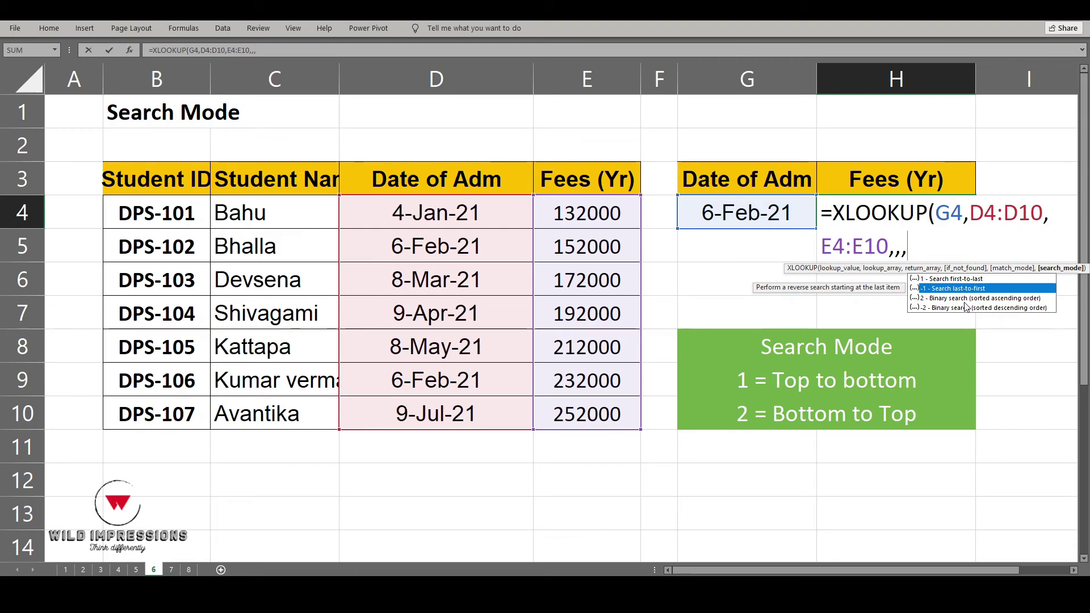
pyautogui.write('-1')
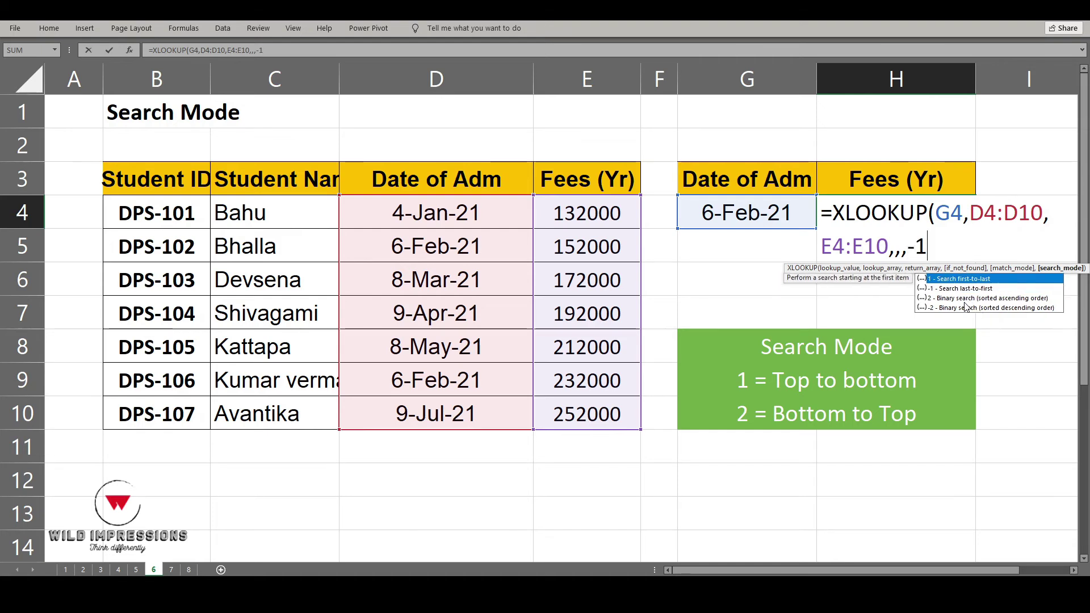
pyautogui.press('Return')
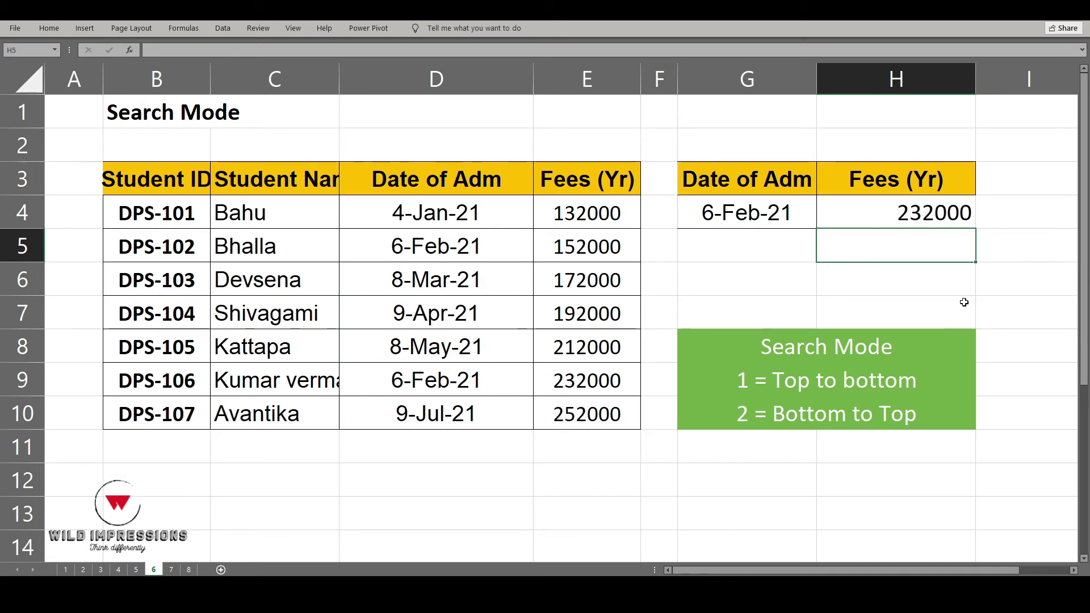
# Try to change the Bottom to Top number in legend cell G10 to -1, and undo the edit.
pyautogui.doubleClick(752, 418)
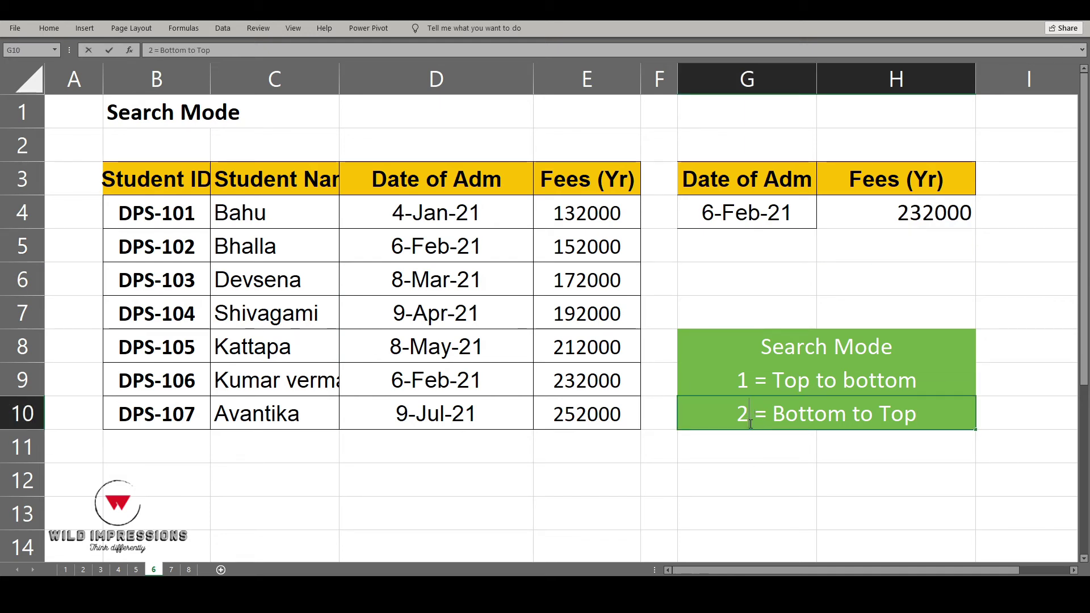
pyautogui.press('BackSpace')
pyautogui.write('-1')
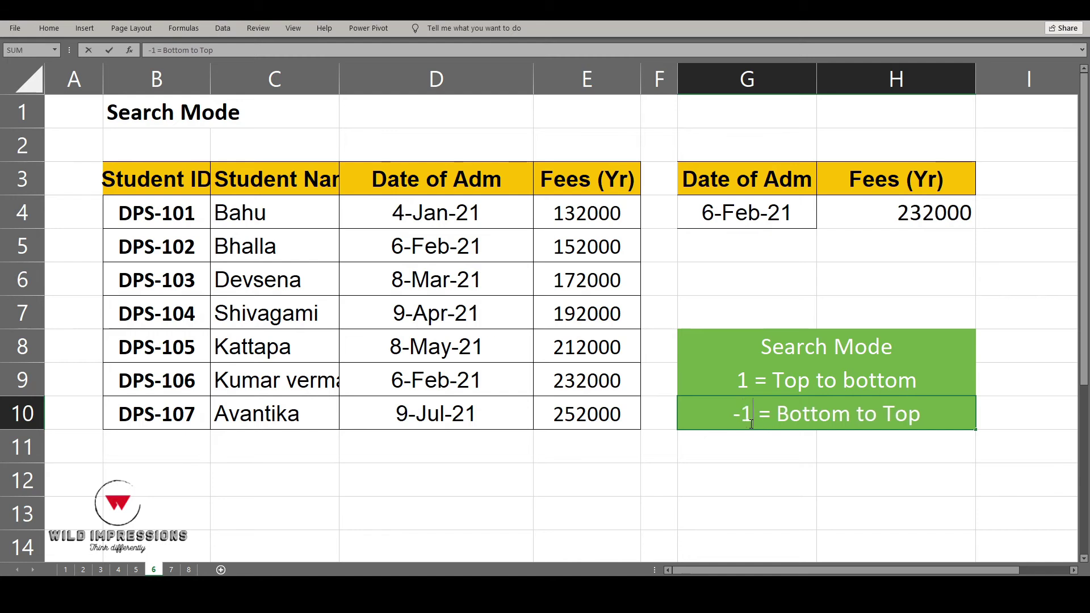
pyautogui.press('Return')
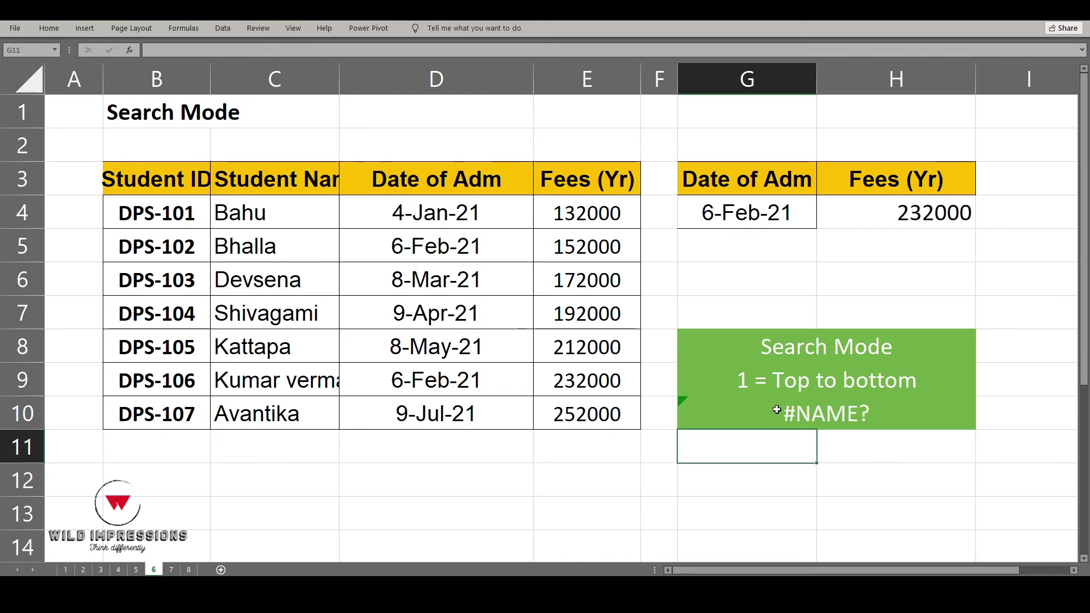
pyautogui.hotkey('ctrl', 'z')
pyautogui.doubleClick(750, 419)
pyautogui.press('Escape')
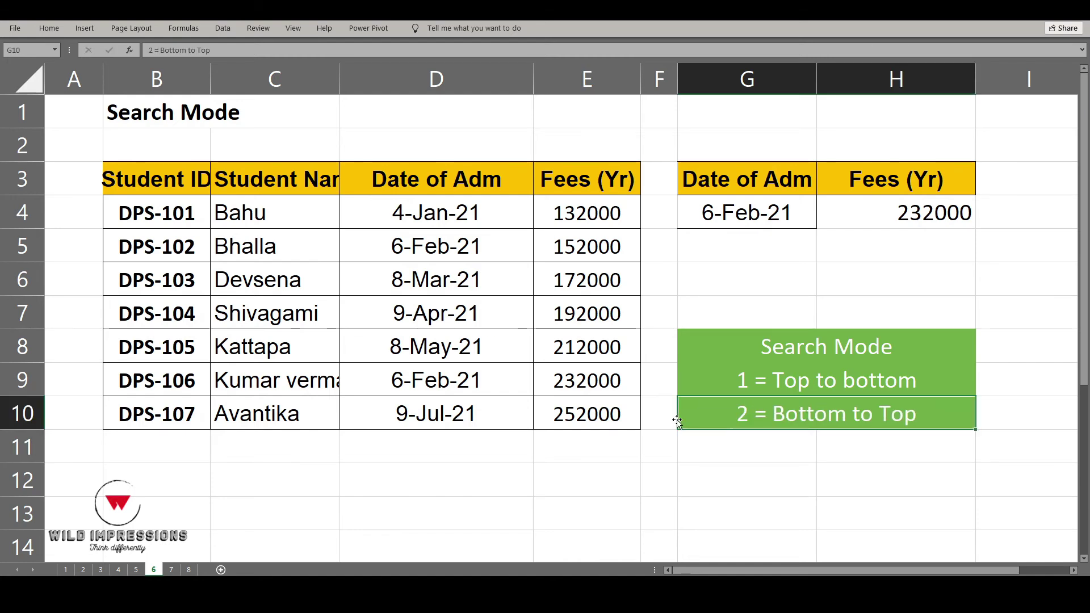
# Rewrite legend cell G10 as the text '-1 = Bottom to Top, with a leading apostrophe instead of an equals sign.
pyautogui.doubleClick(749, 412)
pyautogui.click(689, 419)
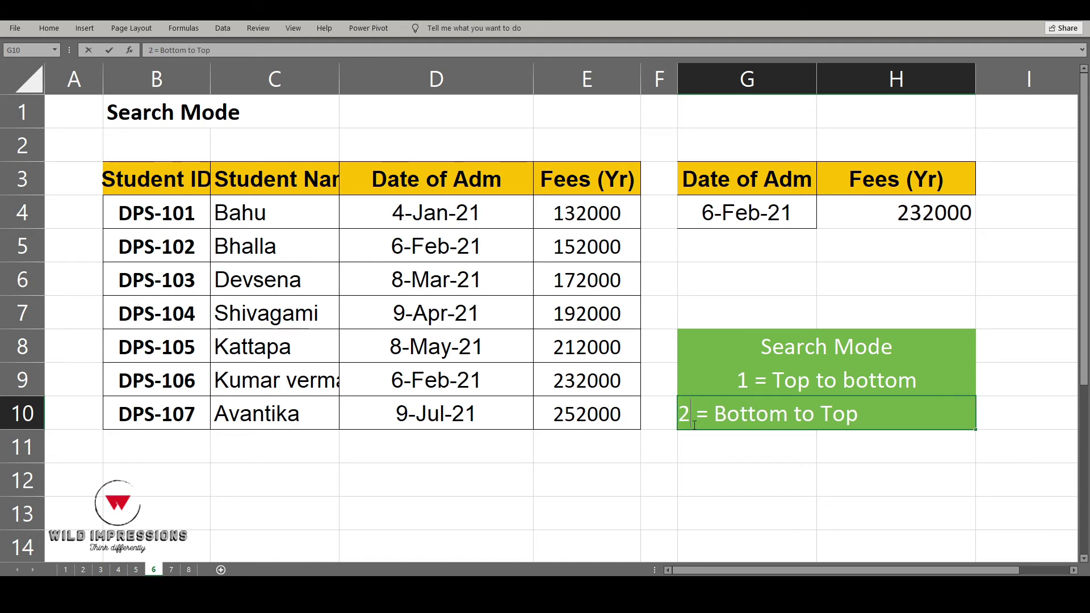
pyautogui.press('BackSpace')
pyautogui.write('-1')
pyautogui.press('Return')
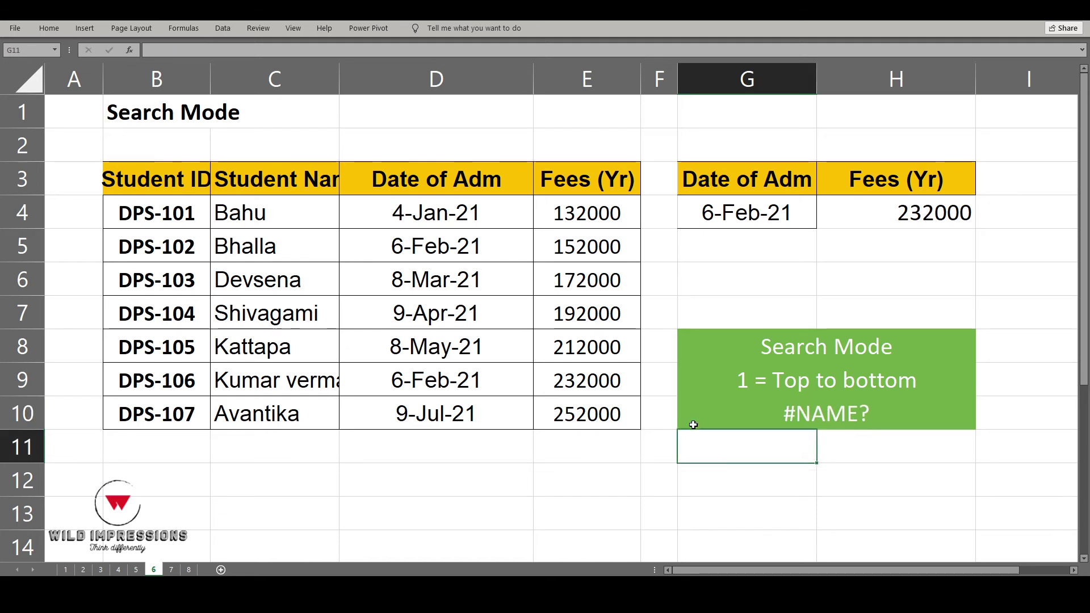
pyautogui.press('Up')
pyautogui.press('F2')
pyautogui.press('Home')
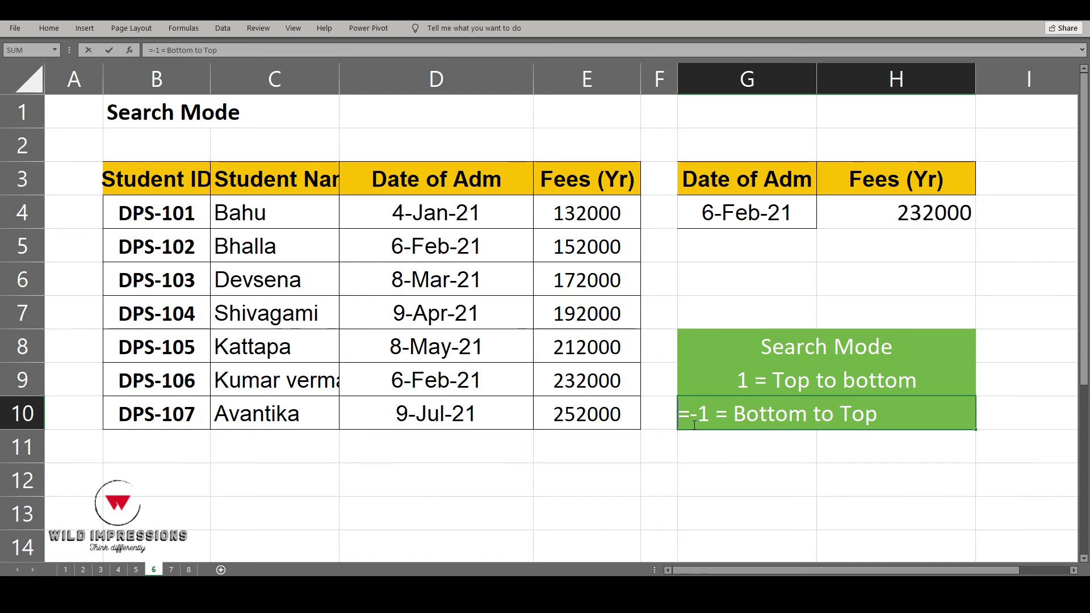
pyautogui.press('Delete')
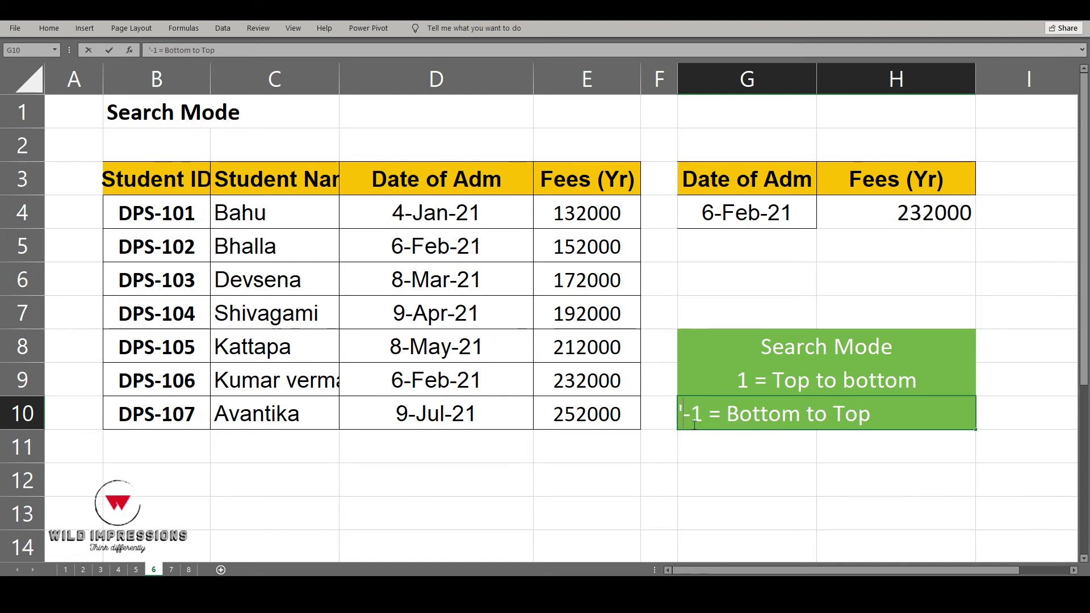
pyautogui.press('Return')
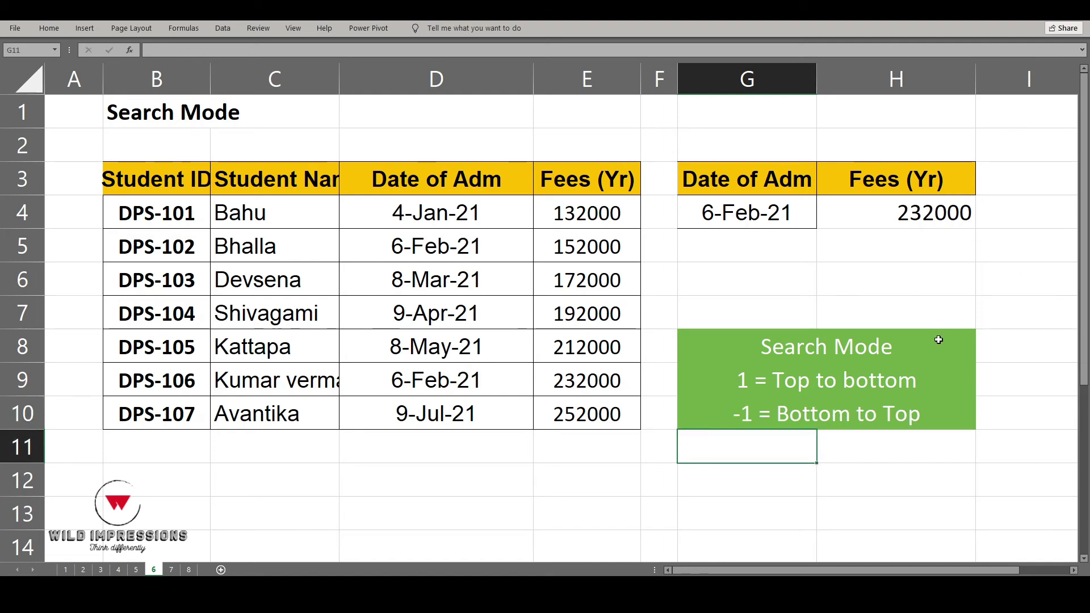
pyautogui.click(827, 418)
pyautogui.press('F2')
pyautogui.press('Escape')
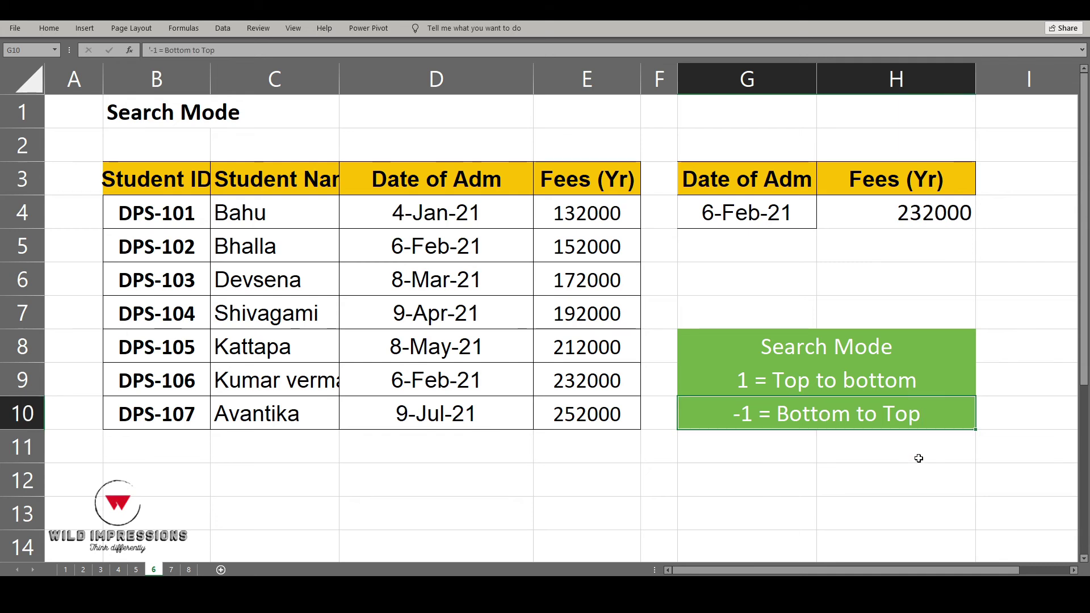
# Review the XLOOKUP formula in H4 and compare its result with the DPS-106 record in B9:E9.
pyautogui.click(911, 216)
pyautogui.press('F2')
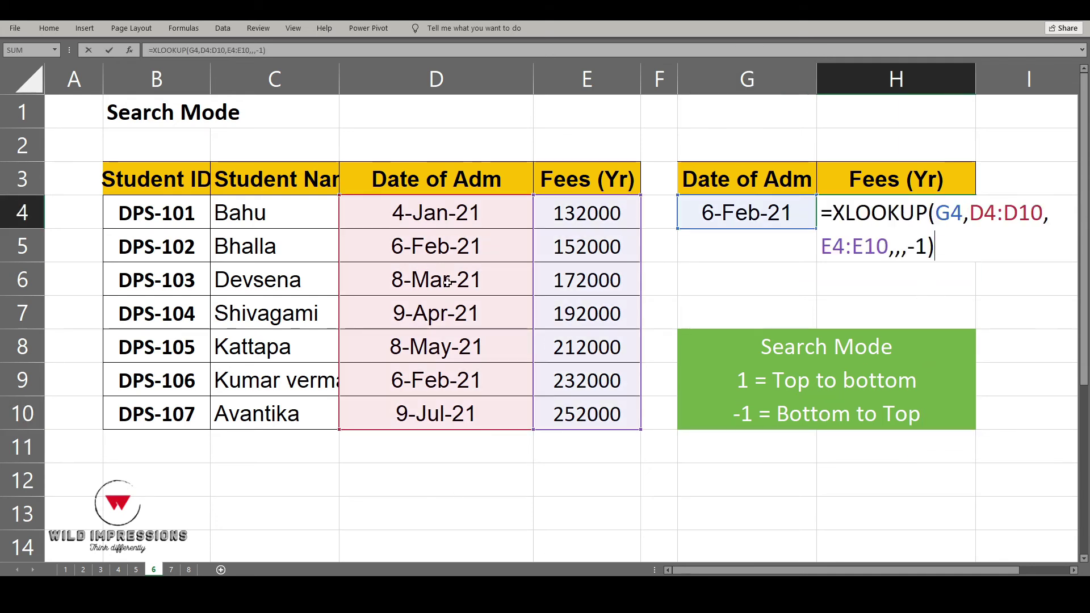
pyautogui.press('Return')
pyautogui.click(130, 382)
pyautogui.moveTo(130, 382); pyautogui.dragTo(570, 390)
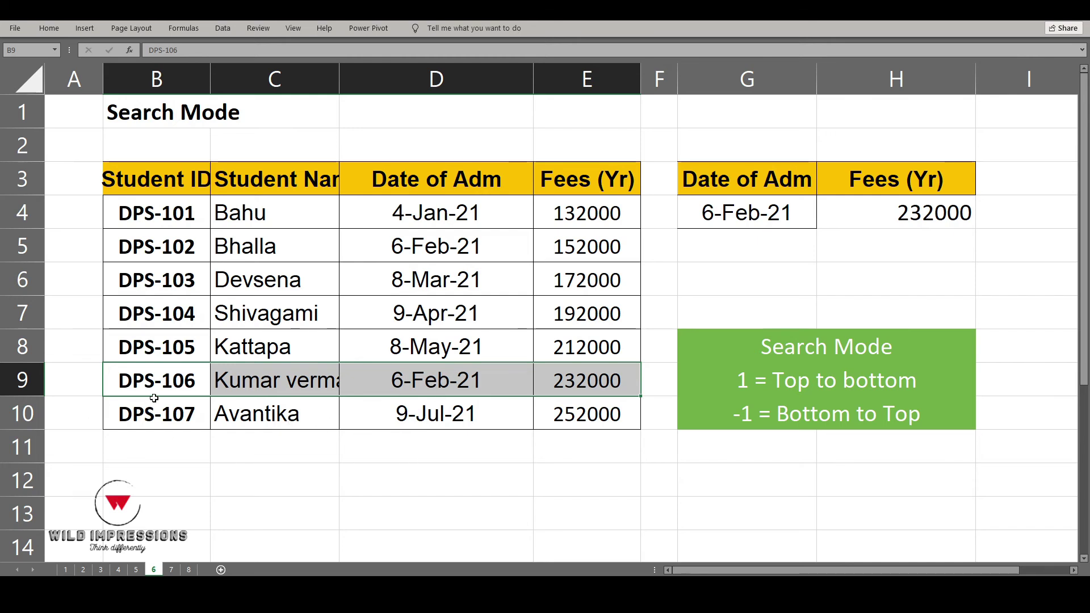
pyautogui.click(917, 208)
pyautogui.press('F2')
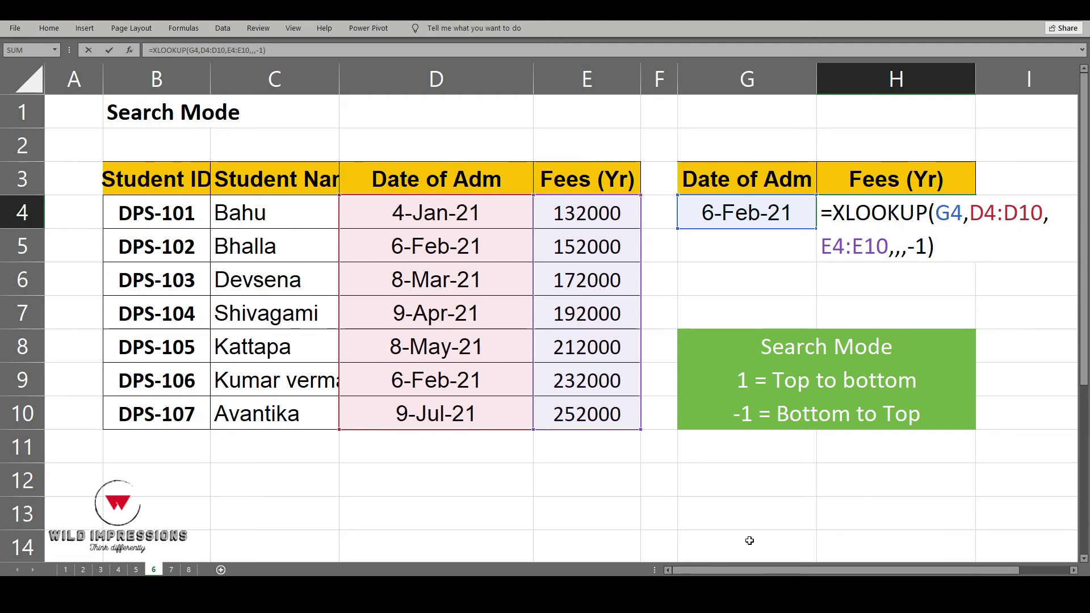
pyautogui.hotkey('ctrl', 'Return')
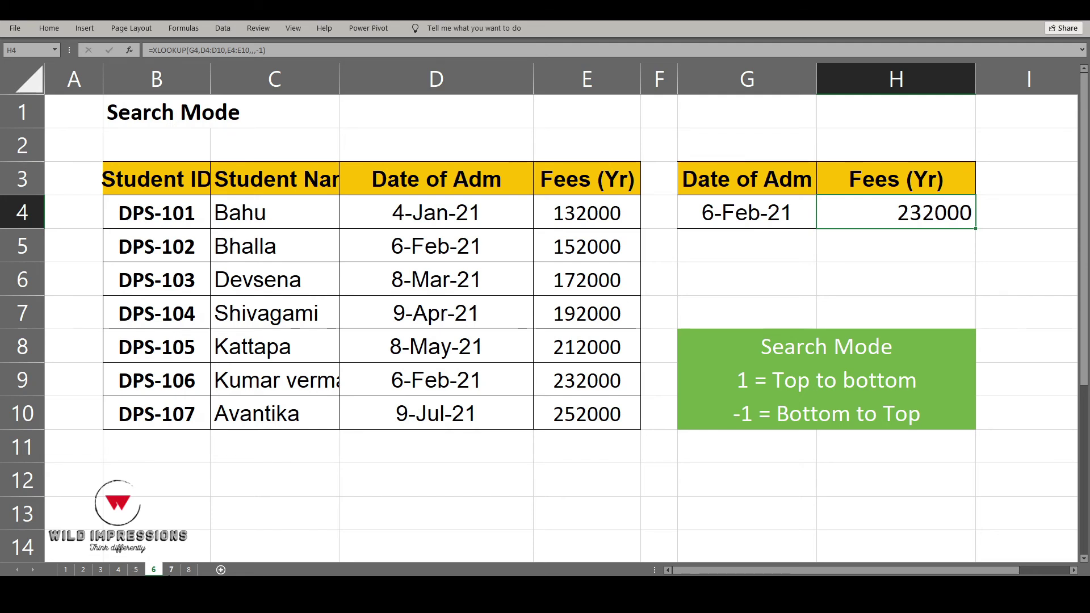
# Switch to sheet 7 and examine the lookup value and lookup array of the horizontal XLOOKUP formula in H4.
pyautogui.click(171, 571)
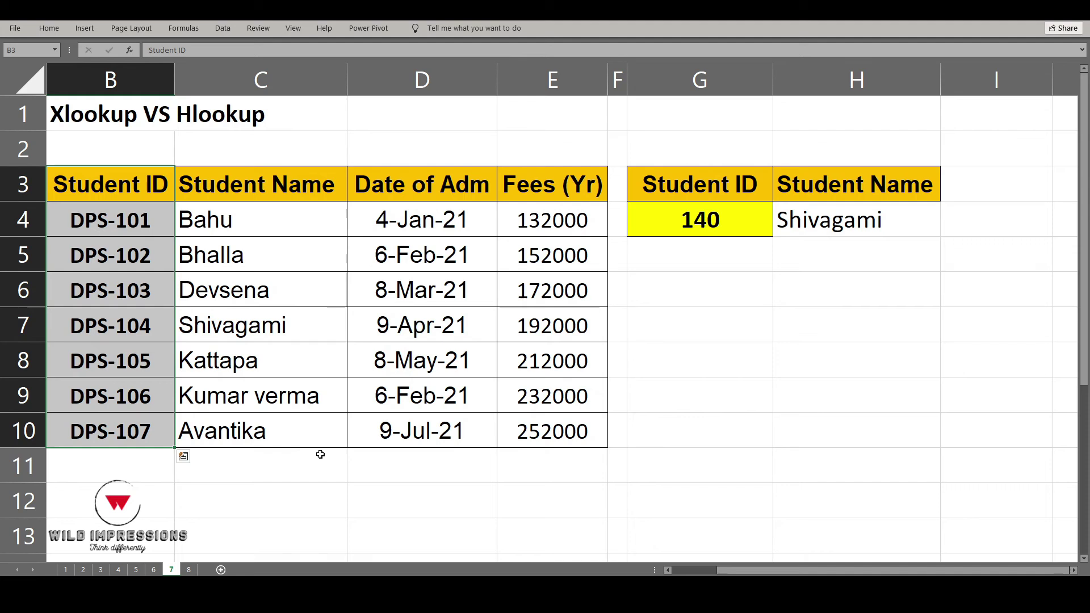
pyautogui.press('Escape')
pyautogui.click(867, 228)
pyautogui.press('F2')
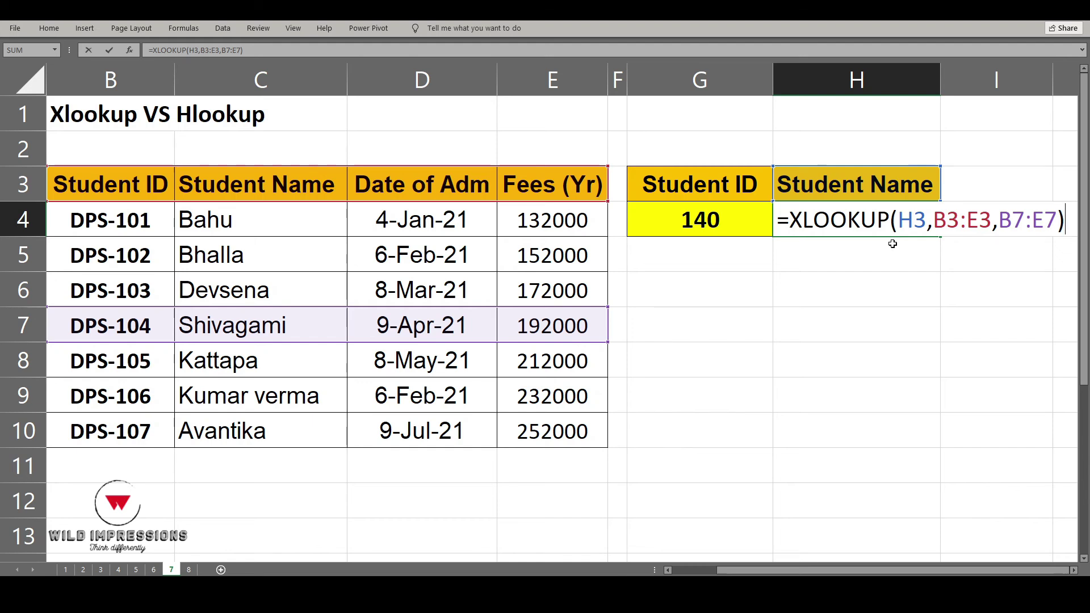
pyautogui.click(829, 223)
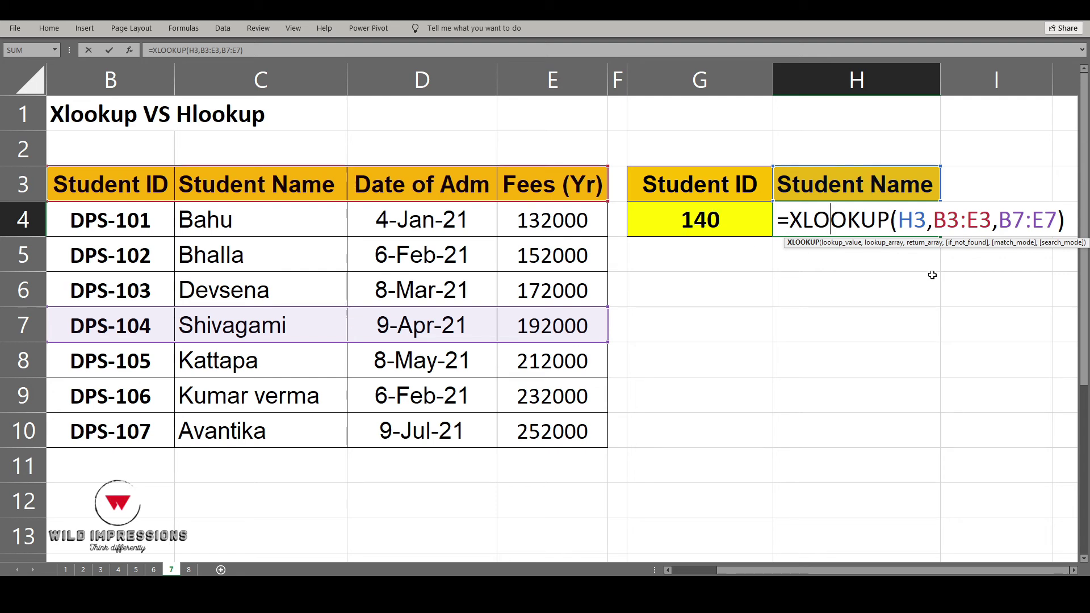
pyautogui.click(913, 221)
pyautogui.moveTo(934, 222); pyautogui.dragTo(992, 223)
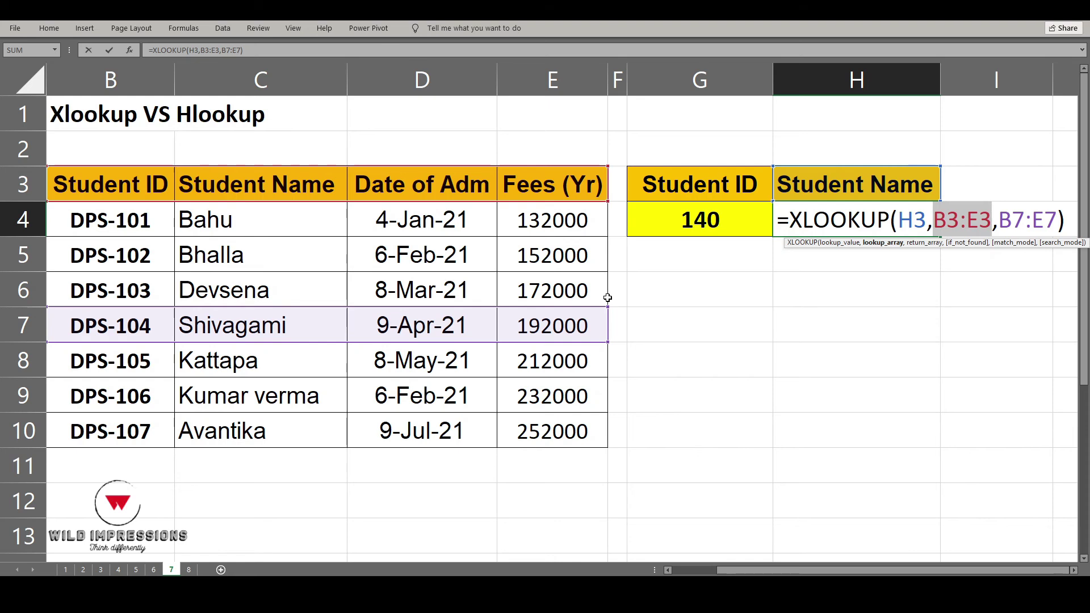
pyautogui.hotkey('ctrl', 'Return')
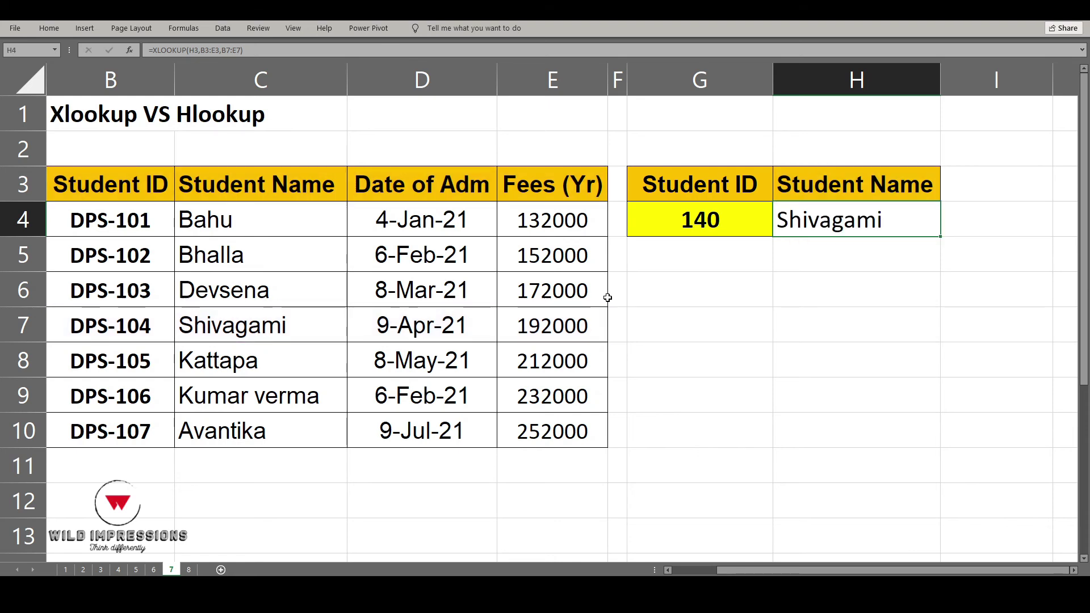
# Switch to sheet 8 and examine the Two Way Lookup table B3:F9, tracing where DPS-103 meets the Mar column.
pyautogui.hotkey('ctrl', 'pagedown')
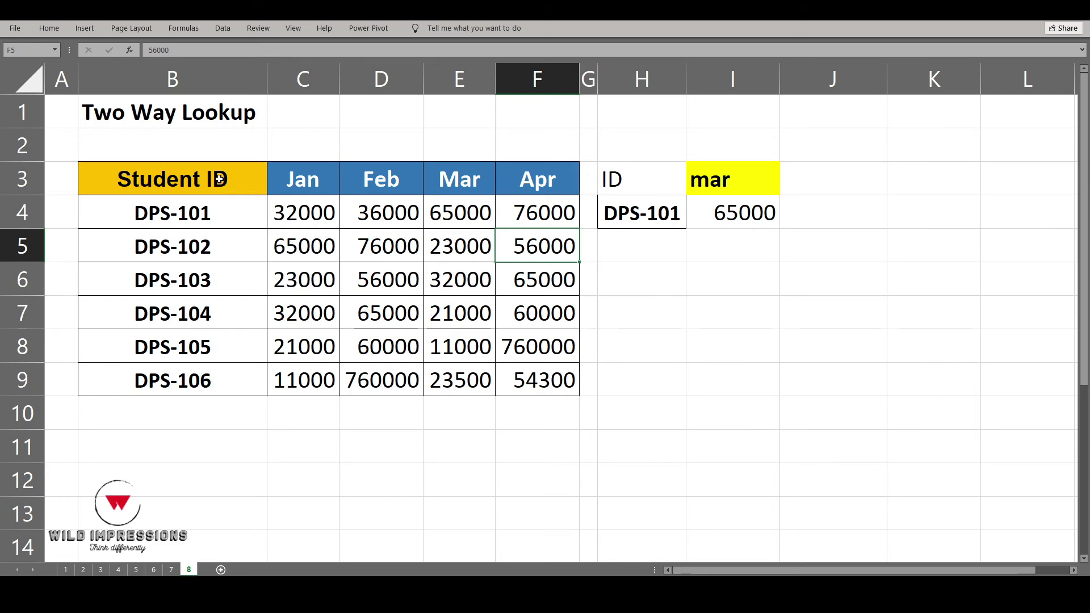
pyautogui.moveTo(220, 179); pyautogui.dragTo(514, 397)
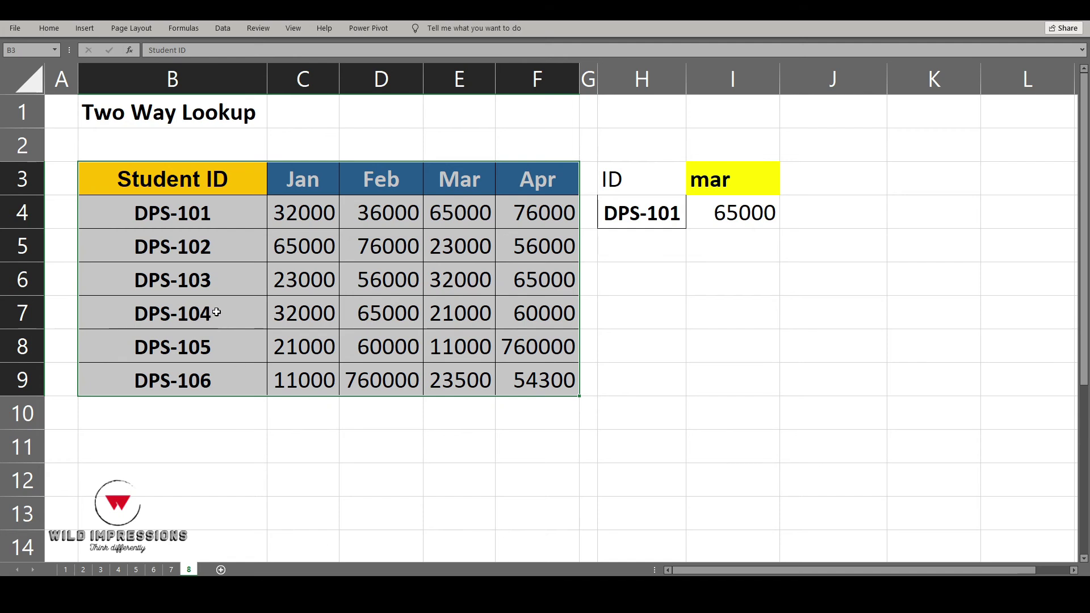
pyautogui.click(209, 282)
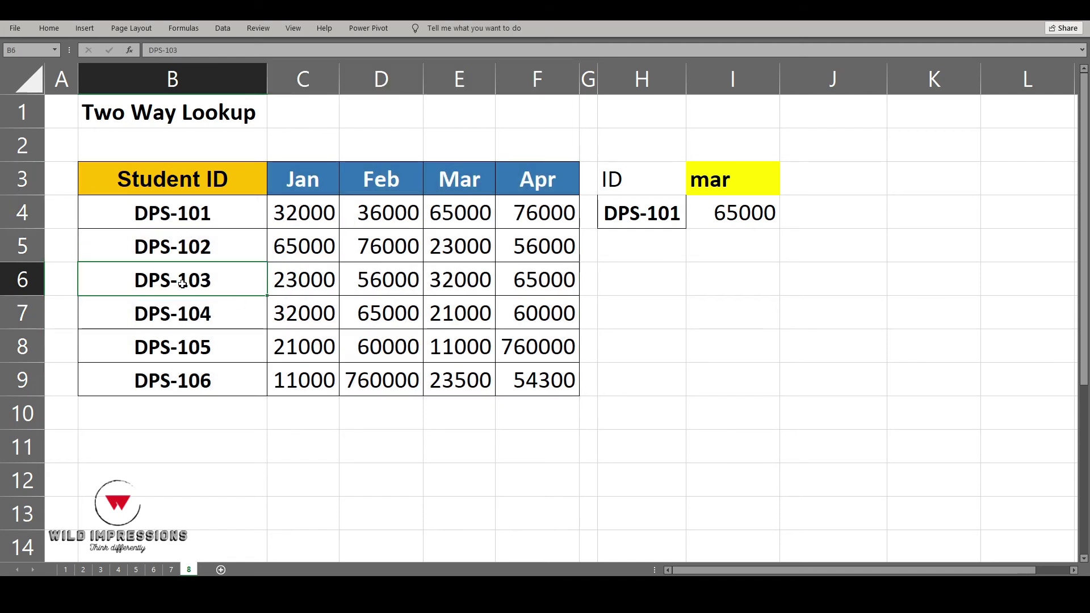
pyautogui.click(455, 176)
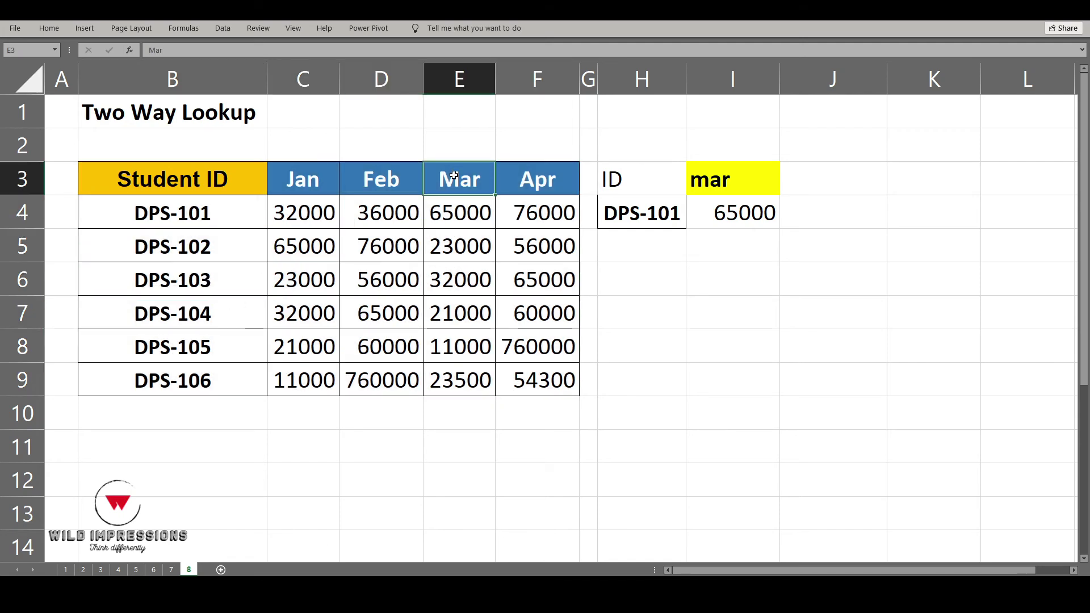
pyautogui.click(490, 279)
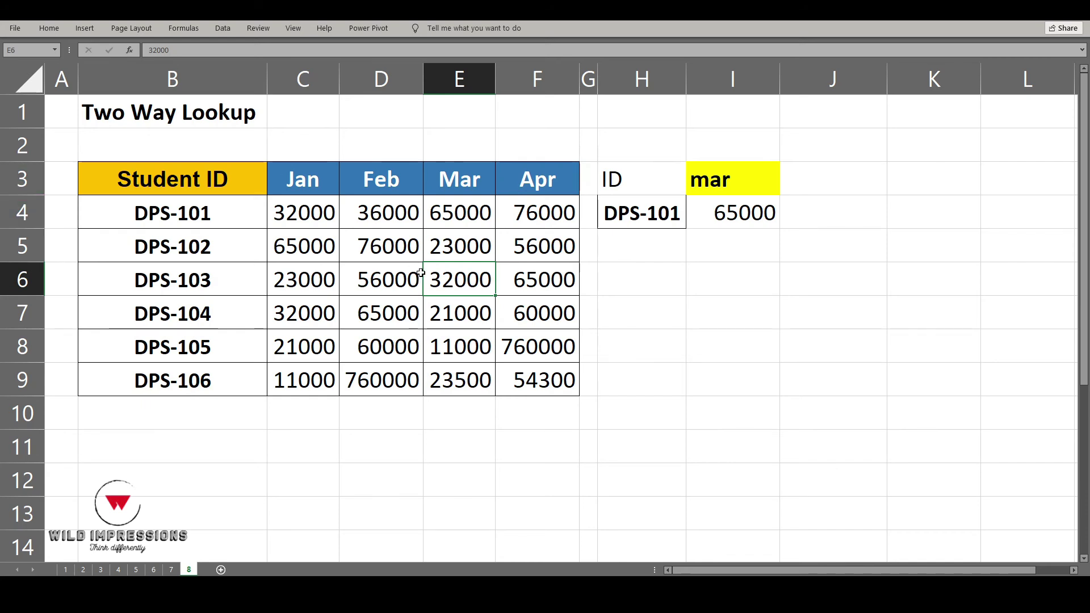
# Start an XLOOKUP formula in cell I6 with the student ID in H4 as its lookup value.
pyautogui.click(747, 276)
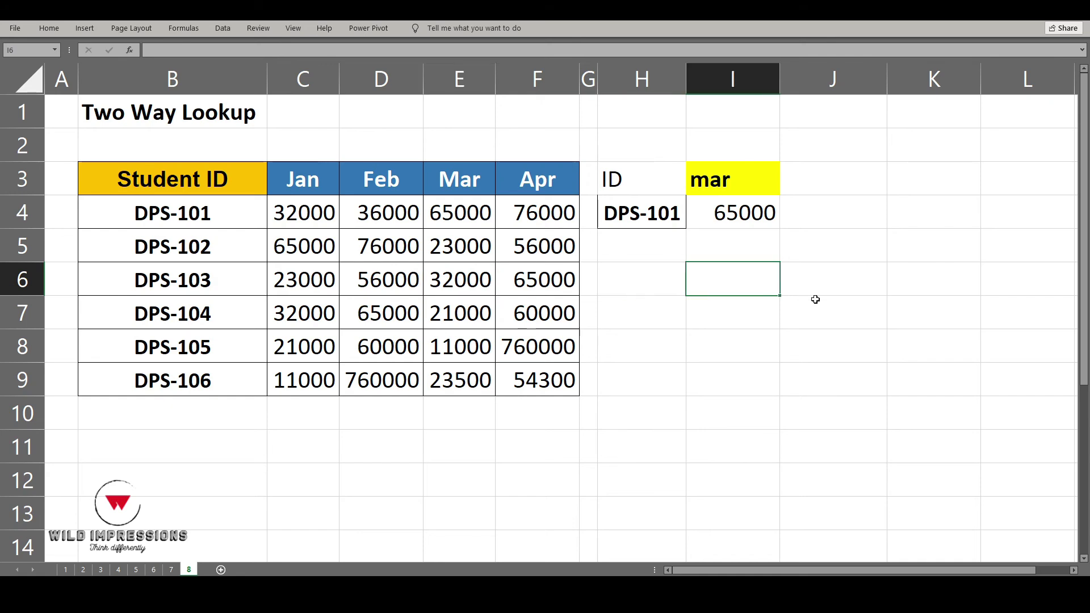
pyautogui.write('=')
pyautogui.press('Escape')
pyautogui.click(632, 215)
pyautogui.click(726, 274)
pyautogui.write('=xl')
pyautogui.press('Tab')
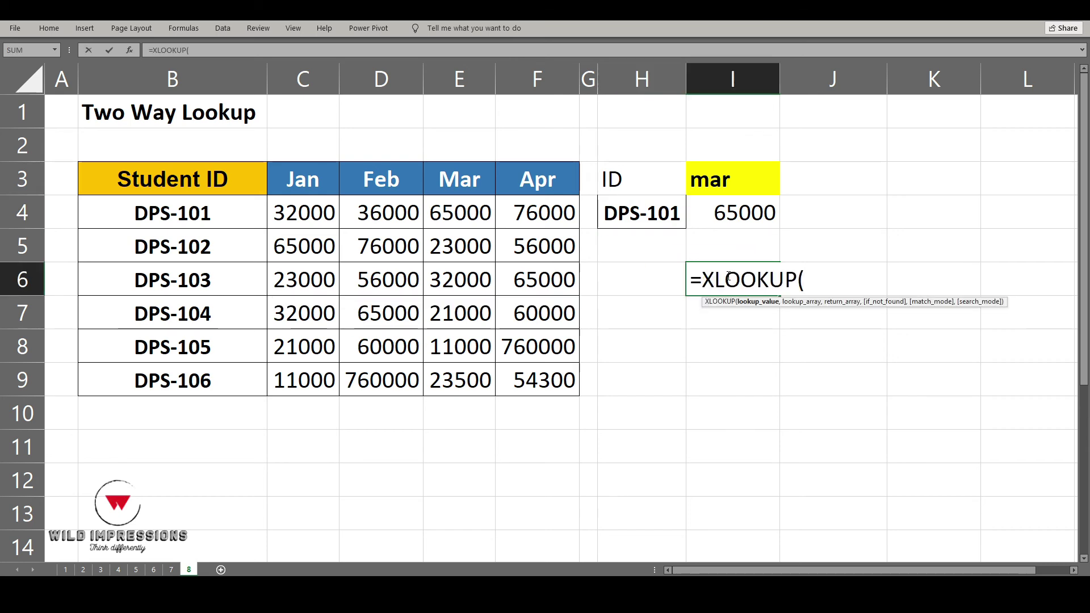
pyautogui.press('Up')
pyautogui.press('Up')
pyautogui.press('Left')
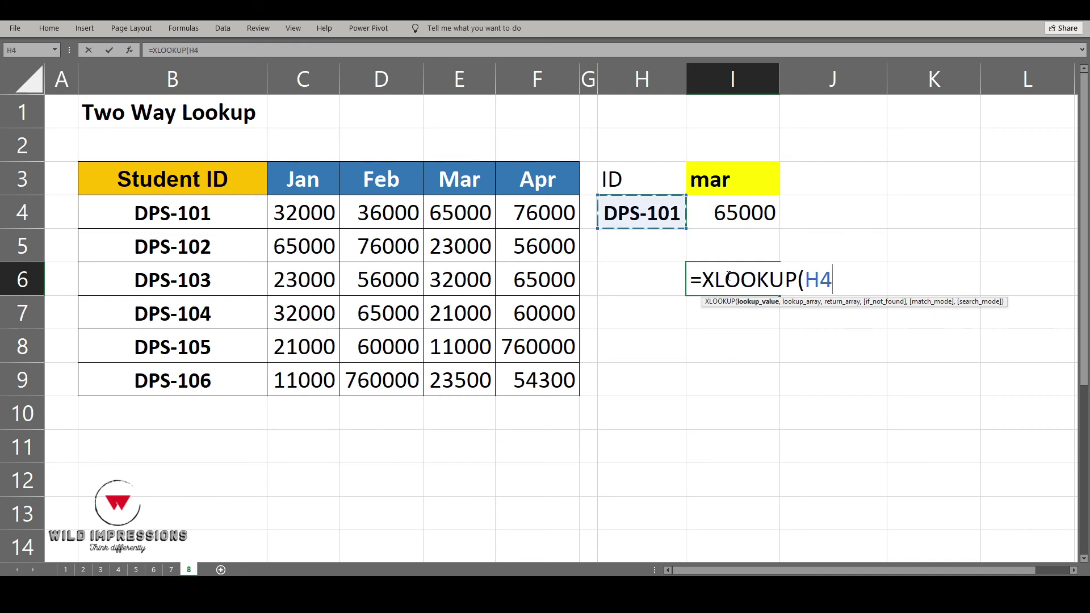
pyautogui.write(',')
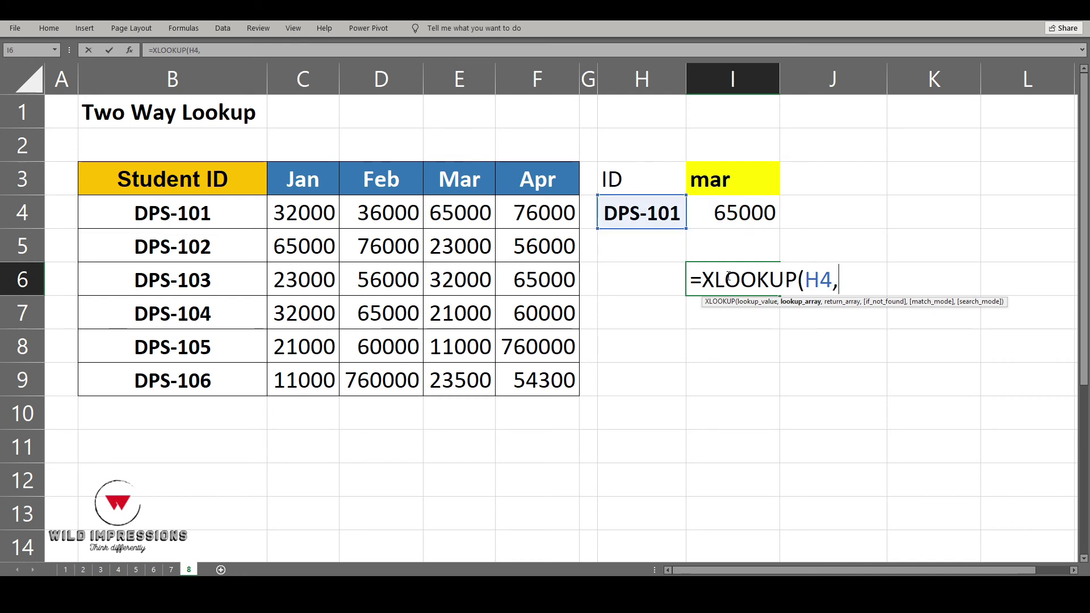
# Set the lookup array of the I6 formula to the student IDs in B4:B9.
pyautogui.press('Left')
pyautogui.press('Left')
pyautogui.press('Left')
pyautogui.press('Left')
pyautogui.press('Left')
pyautogui.press('Left')
pyautogui.press('Left')
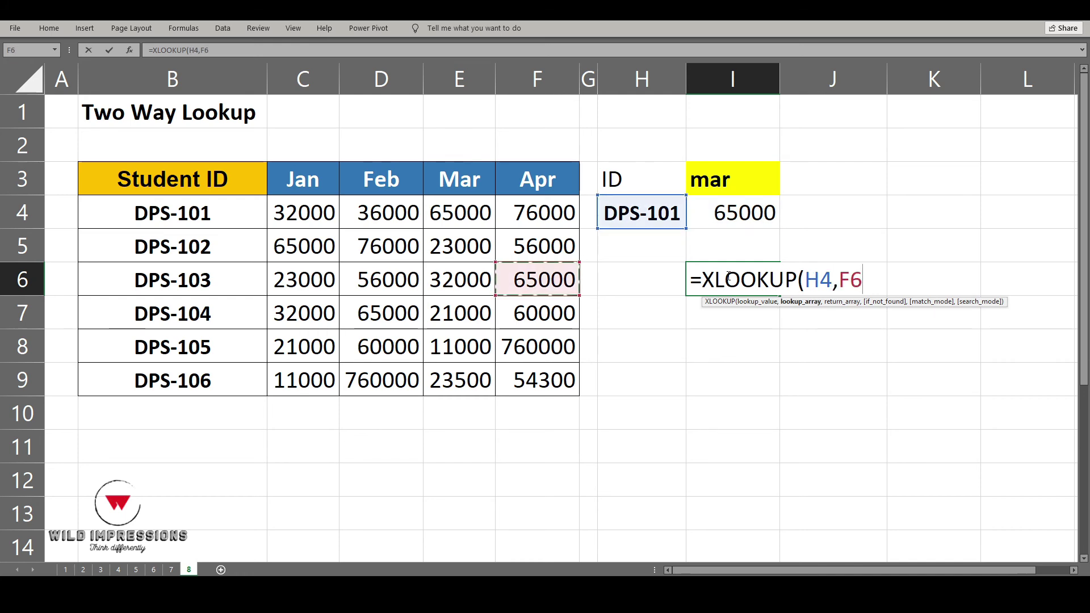
pyautogui.press('Up')
pyautogui.press('Up')
pyautogui.hotkey('ctrl', 'shift', 'Down')
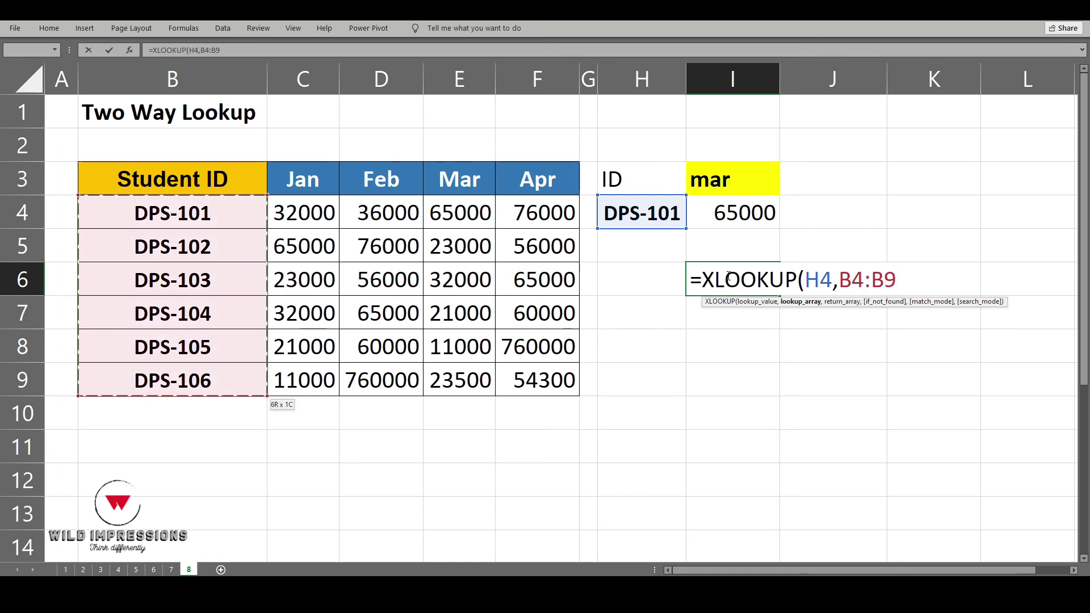
# Set the return array to the monthly figures in C4:F9 and complete the I6 formula.
pyautogui.write(',')
pyautogui.press('Left')
pyautogui.press('Left')
pyautogui.press('Left')
pyautogui.press('Left')
pyautogui.press('Left')
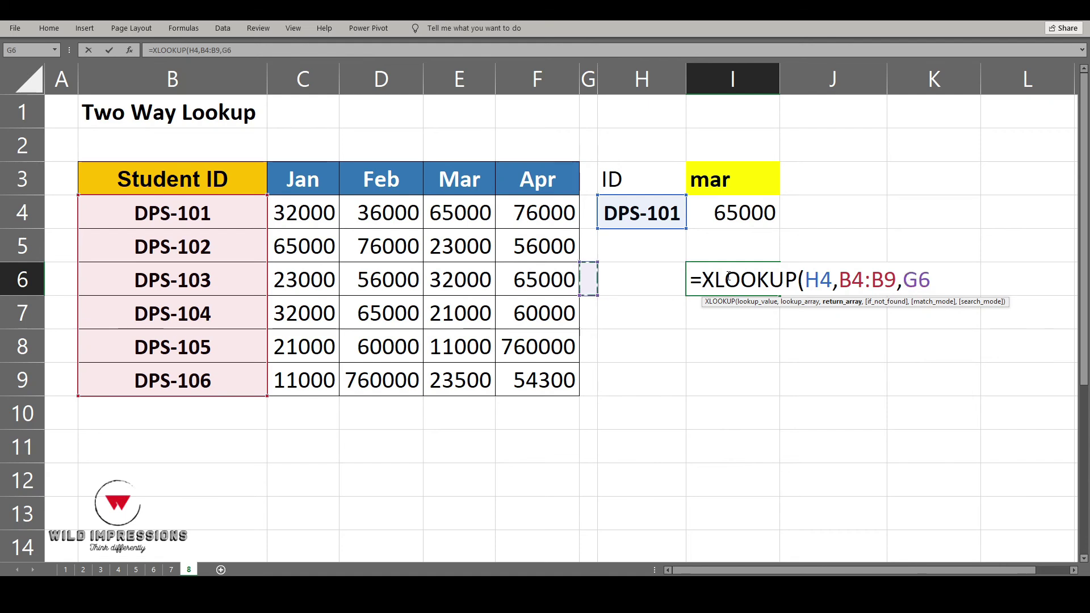
pyautogui.press('Up')
pyautogui.press('Up')
pyautogui.press('Left')
pyautogui.hotkey('ctrl', 'shift', 'Right')
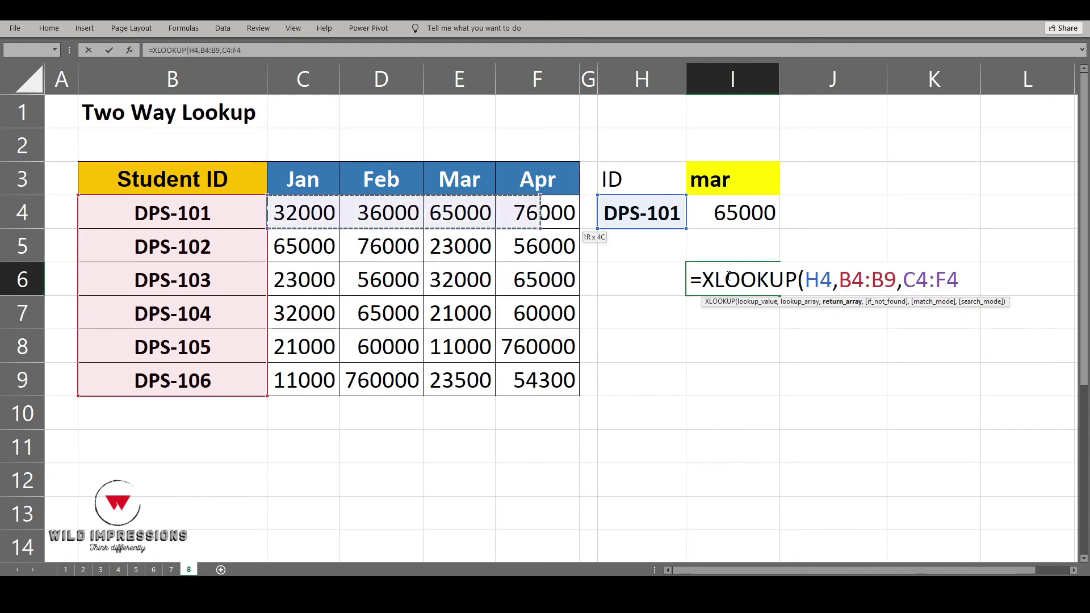
pyautogui.hotkey('ctrl', 'shift', 'Down')
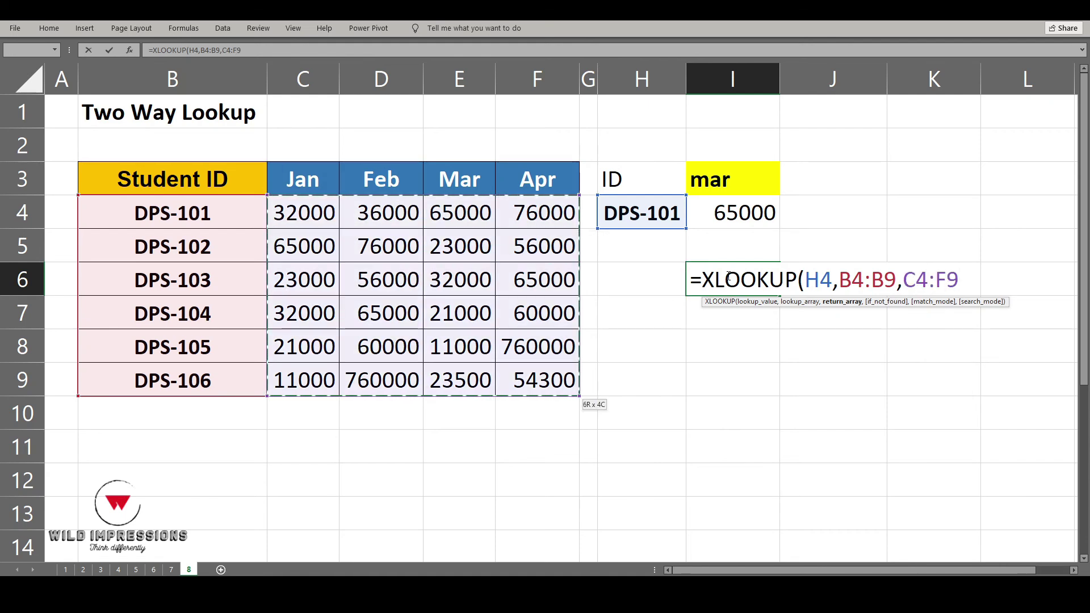
pyautogui.press('Return')
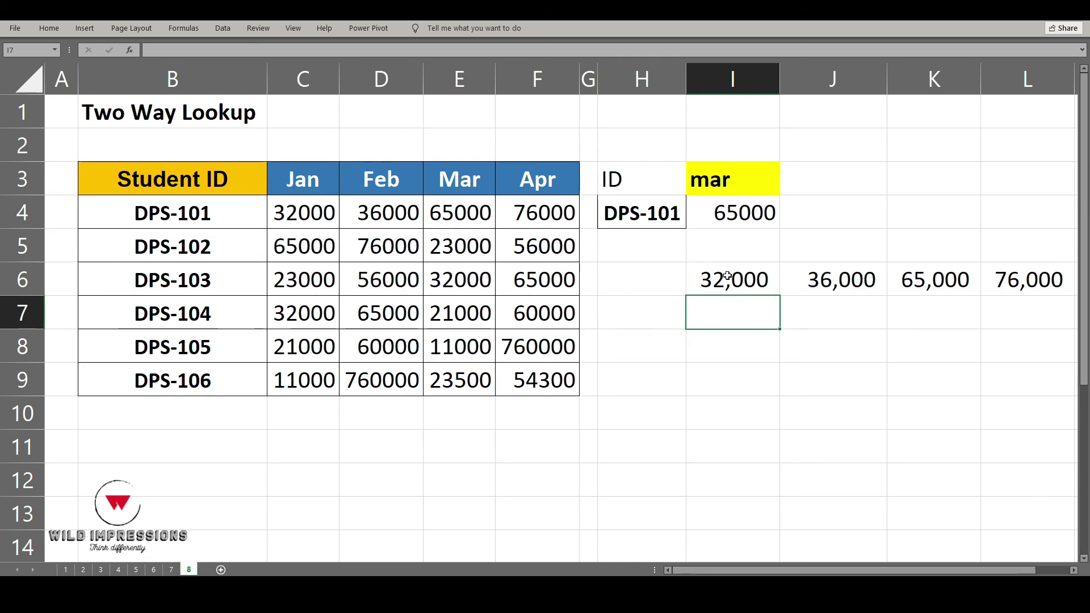
# Turn the formula in I6 into plain text so the cell displays =XLOOKUP(H4,B4:B9,C4:F9).
pyautogui.click(728, 277)
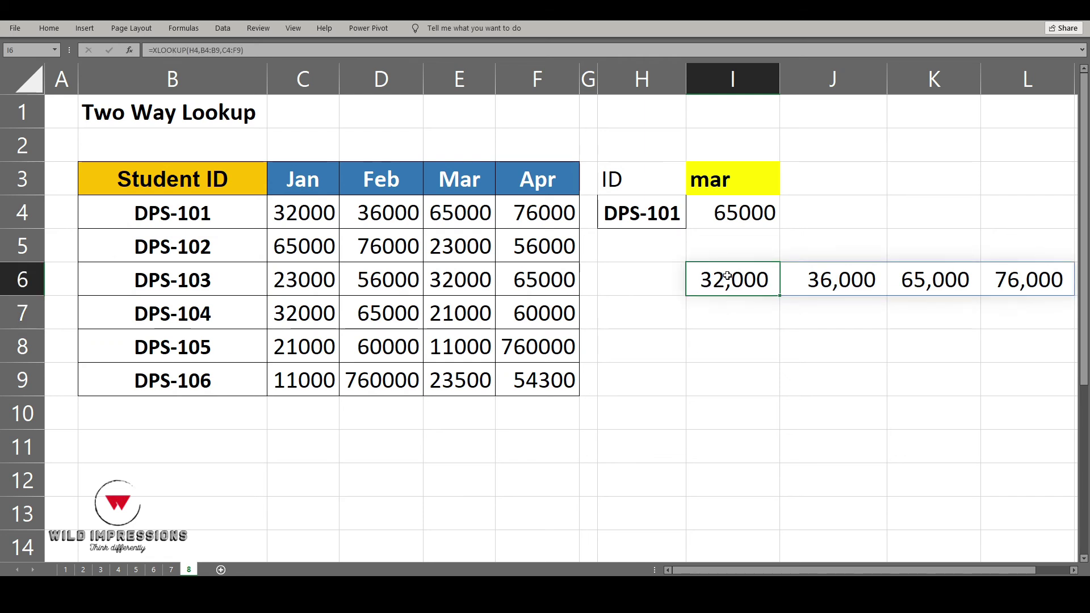
pyautogui.press('F2')
pyautogui.press('Left')
pyautogui.press('Left')
pyautogui.press('Left')
pyautogui.press('Left')
pyautogui.press('Left')
pyautogui.press('Left')
pyautogui.press('Left')
pyautogui.press('Left')
pyautogui.press('Left')
pyautogui.press('Left')
pyautogui.press('Left')
pyautogui.press('Left')
pyautogui.press('Left')
pyautogui.press('Left')
pyautogui.press('Left')
pyautogui.press('Left')
pyautogui.press('Left')
pyautogui.press('Left')
pyautogui.press('Left')
pyautogui.press('Left')
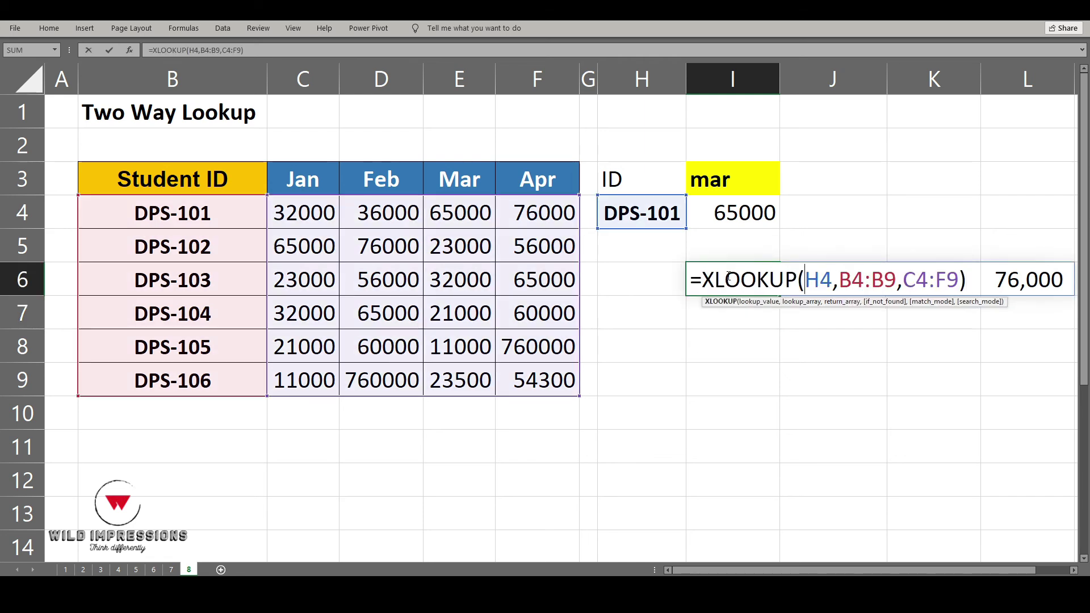
pyautogui.press('Return')
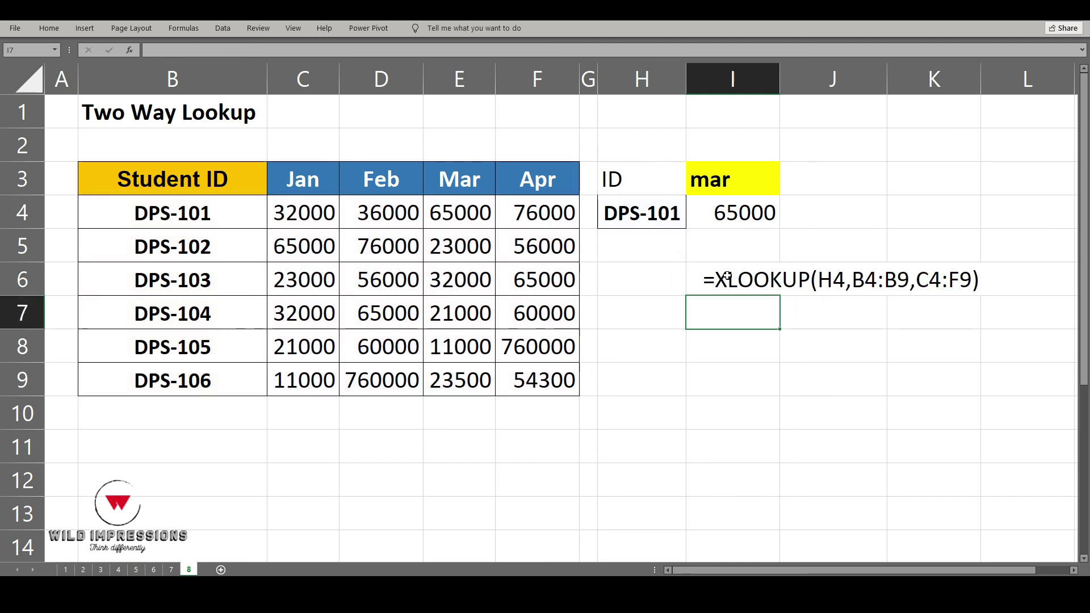
# Copy the text XLOOKUP(H4,B4:B9,C4:F9) from inside I6, leaving out the equals sign.
pyautogui.press('Up')
pyautogui.press('Up')
pyautogui.press('Up')
pyautogui.press('Down')
pyautogui.press('Down')
pyautogui.press('Down')
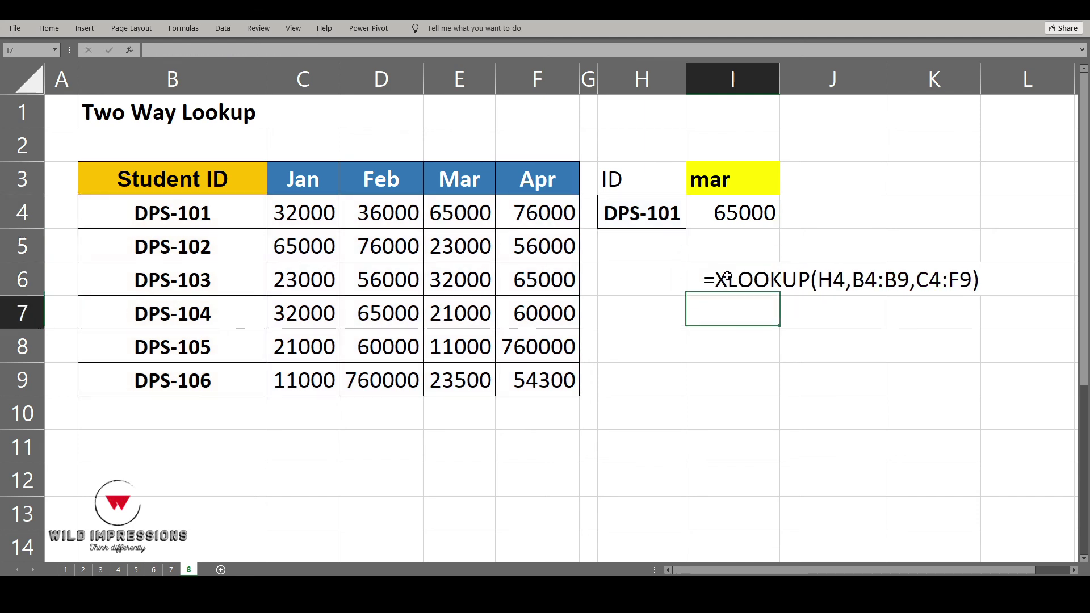
pyautogui.press('Up')
pyautogui.press('F2')
pyautogui.hotkey('shift', 'Left')
pyautogui.hotkey('shift', 'Left')
pyautogui.hotkey('shift', 'Left')
pyautogui.hotkey('shift', 'Left')
pyautogui.hotkey('shift', 'Left')
pyautogui.hotkey('shift', 'Left')
pyautogui.hotkey('shift', 'Left')
pyautogui.hotkey('shift', 'Left')
pyautogui.hotkey('shift', 'Left')
pyautogui.hotkey('shift', 'Left')
pyautogui.hotkey('shift', 'Left')
pyautogui.hotkey('shift', 'Left')
pyautogui.hotkey('shift', 'Left')
pyautogui.hotkey('shift', 'Left')
pyautogui.hotkey('shift', 'Left')
pyautogui.hotkey('shift', 'Left')
pyautogui.hotkey('shift', 'Left')
pyautogui.hotkey('shift', 'Left')
pyautogui.hotkey('shift', 'Left')
pyautogui.hotkey('shift', 'Left')
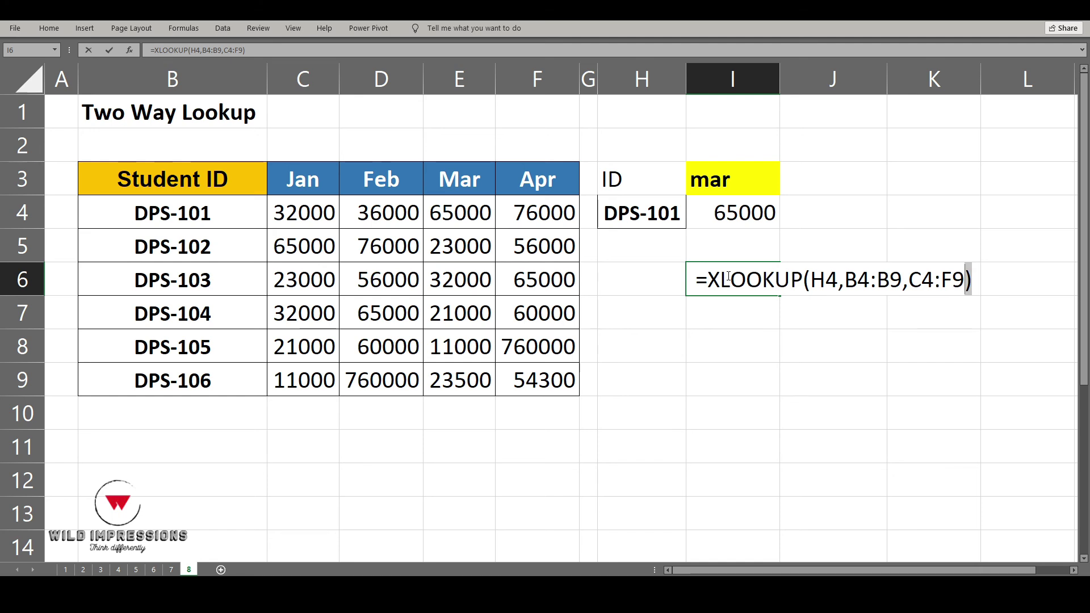
pyautogui.hotkey('shift', 'Right')
pyautogui.hotkey('shift', 'Right')
pyautogui.hotkey('shift', 'Right')
pyautogui.hotkey('ctrl', 'c')
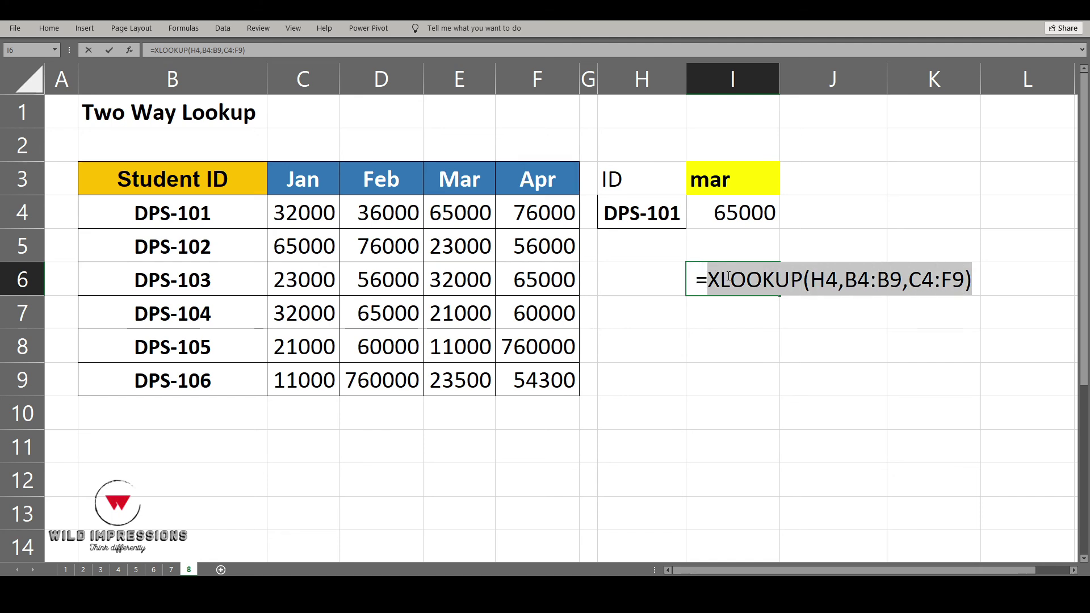
pyautogui.press('Return')
# Start an XLOOKUP formula in cell I5 with the month in I3 as its lookup value.
pyautogui.press('Up')
pyautogui.press('Up')
pyautogui.press('Up')
pyautogui.press('Down')
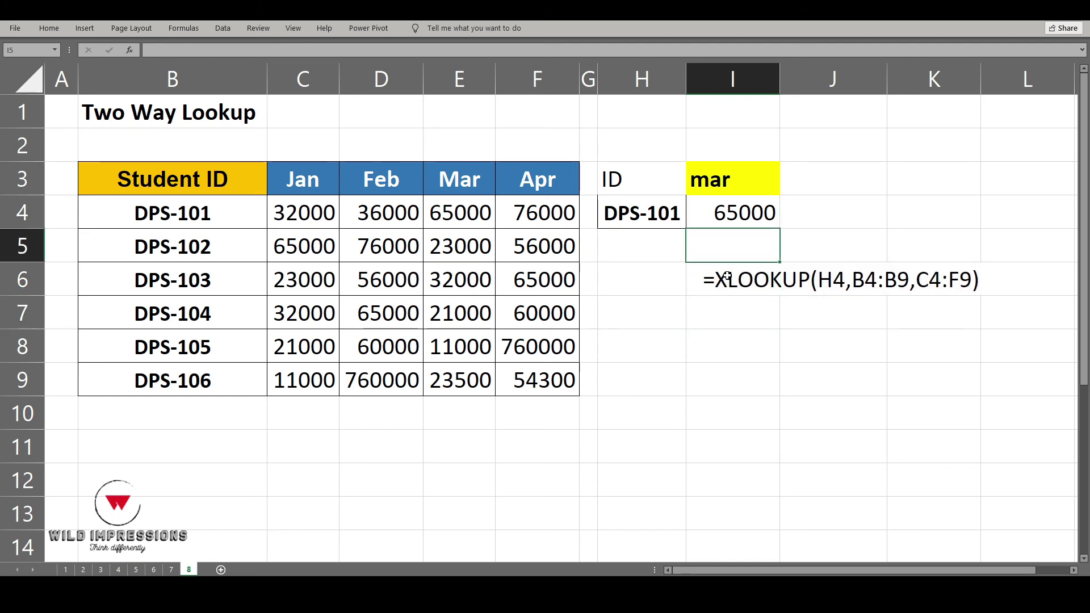
pyautogui.press('Up')
pyautogui.press('Down')
pyautogui.write('=')
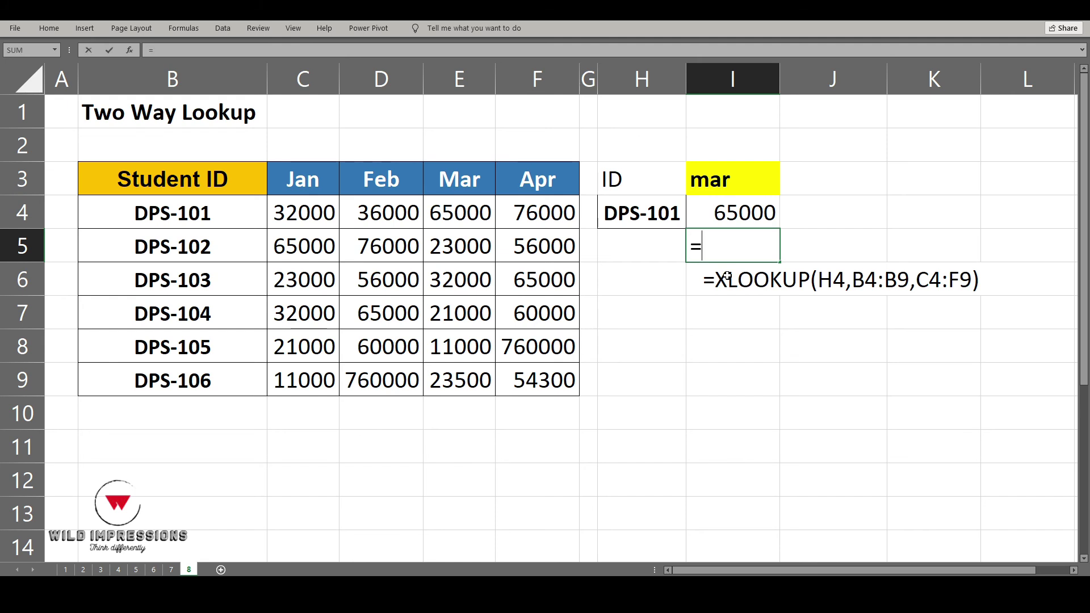
pyautogui.write('xlo')
pyautogui.press('Tab')
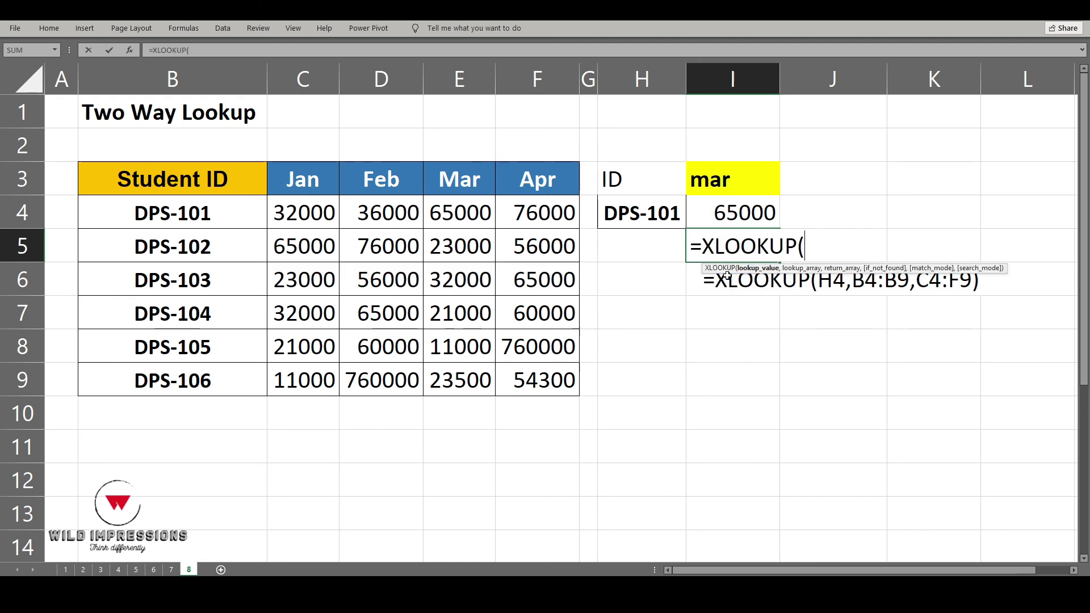
pyautogui.press('Up')
pyautogui.press('Up')
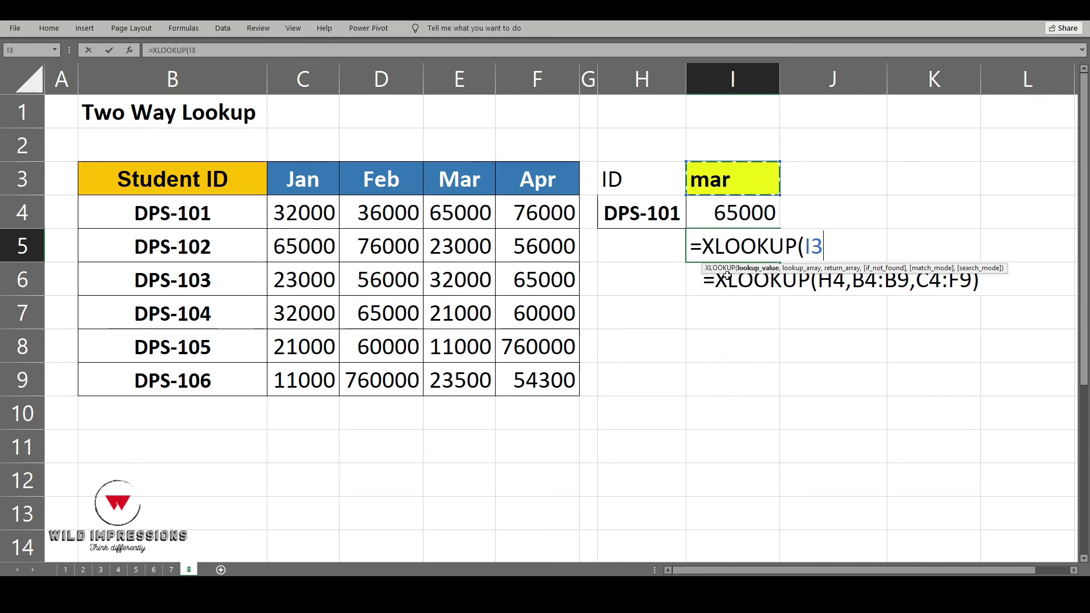
# Set the lookup array of the I5 formula to the month headers in C3:F3.
pyautogui.write(',')
pyautogui.press('Left')
pyautogui.press('Left')
pyautogui.press('Left')
pyautogui.press('Left')
pyautogui.press('Up')
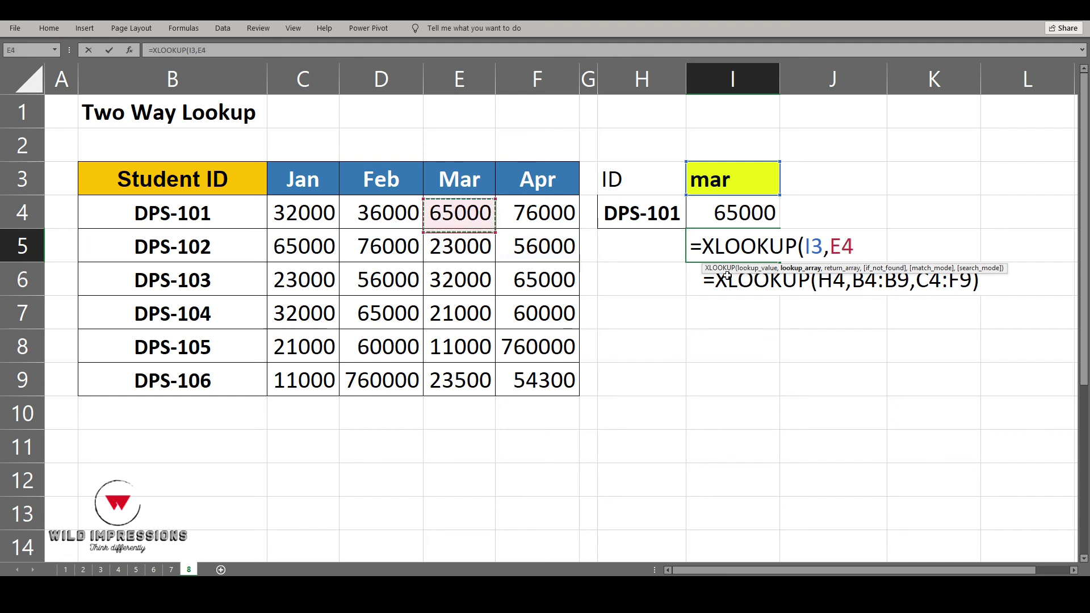
pyautogui.press('Left')
pyautogui.press('Up')
pyautogui.press('Up')
pyautogui.press('Left')
pyautogui.press('Down')
pyautogui.press('Down')
pyautogui.press('Up')
pyautogui.hotkey('shift', 'Right')
pyautogui.hotkey('shift', 'Right')
pyautogui.hotkey('shift', 'Right')
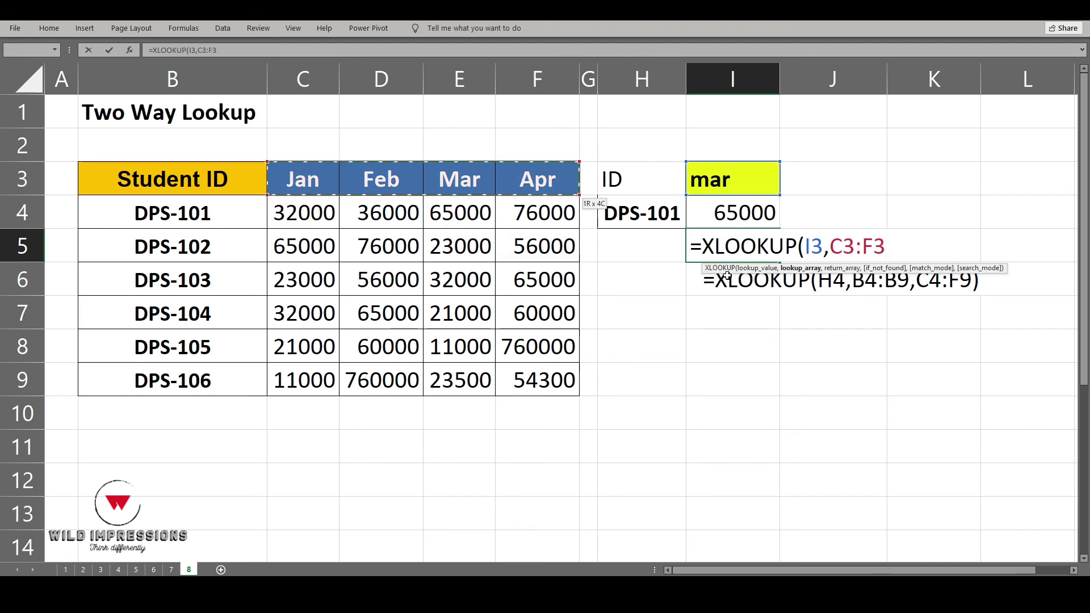
# Paste the copied XLOOKUP as the return array of the I5 formula and accept the closing-parenthesis correction.
pyautogui.write(',')
pyautogui.hotkey('ctrl', 'v')
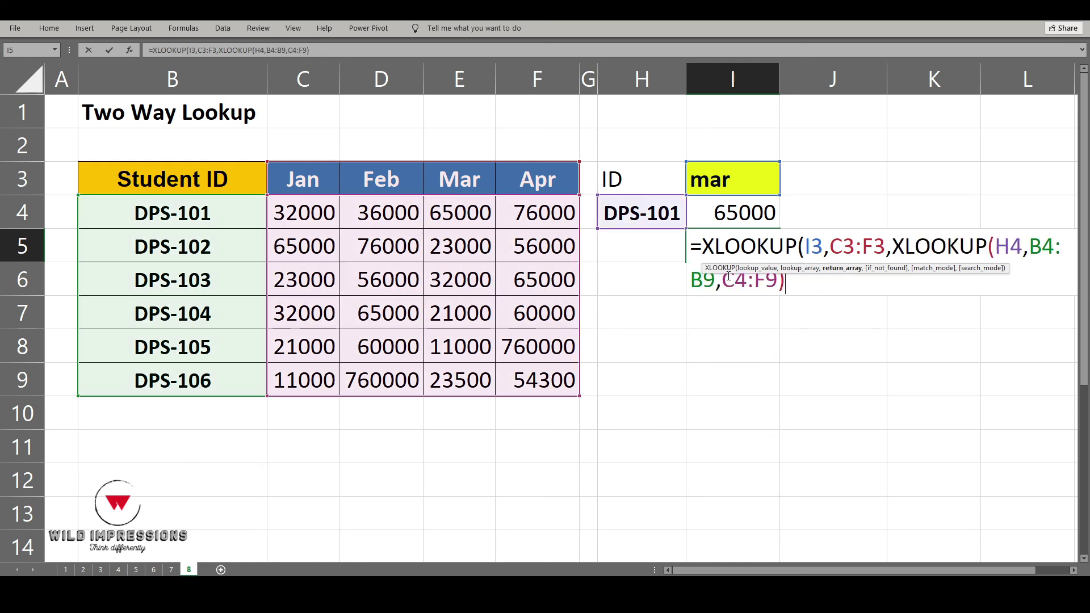
pyautogui.press('Return')
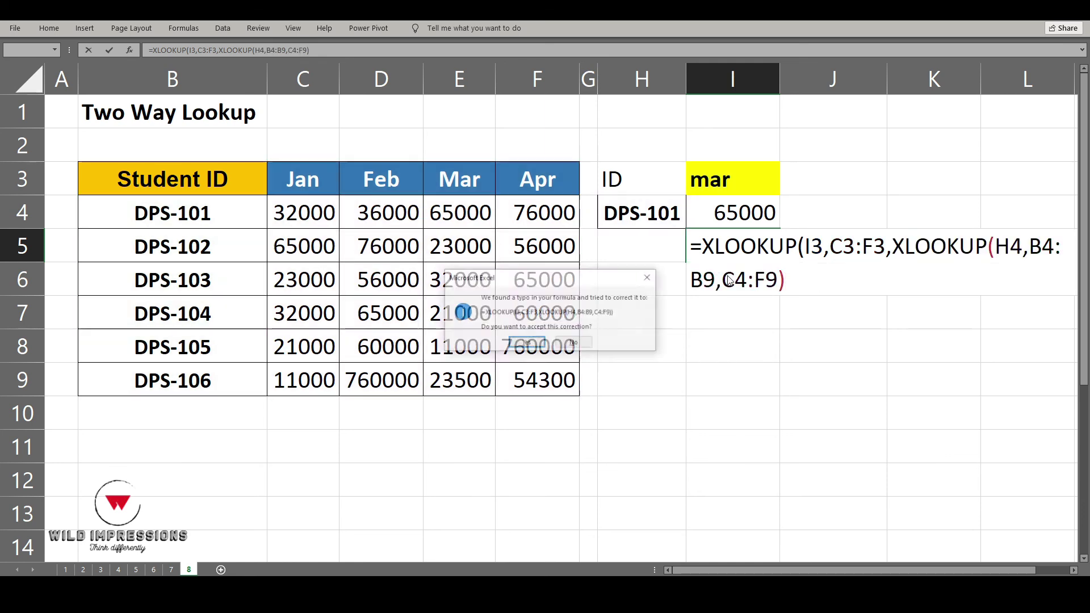
pyautogui.press('Return')
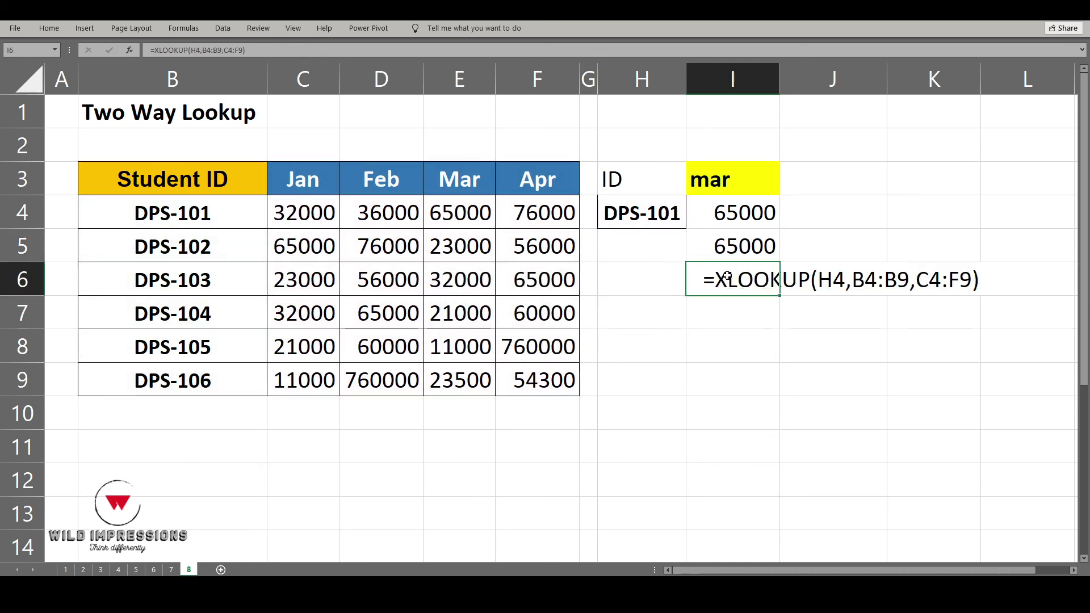
# Check the nested XLOOKUP formula in I5 and clear the leftover formula text from I6.
pyautogui.press('Up')
pyautogui.press('F2')
pyautogui.press('Escape')
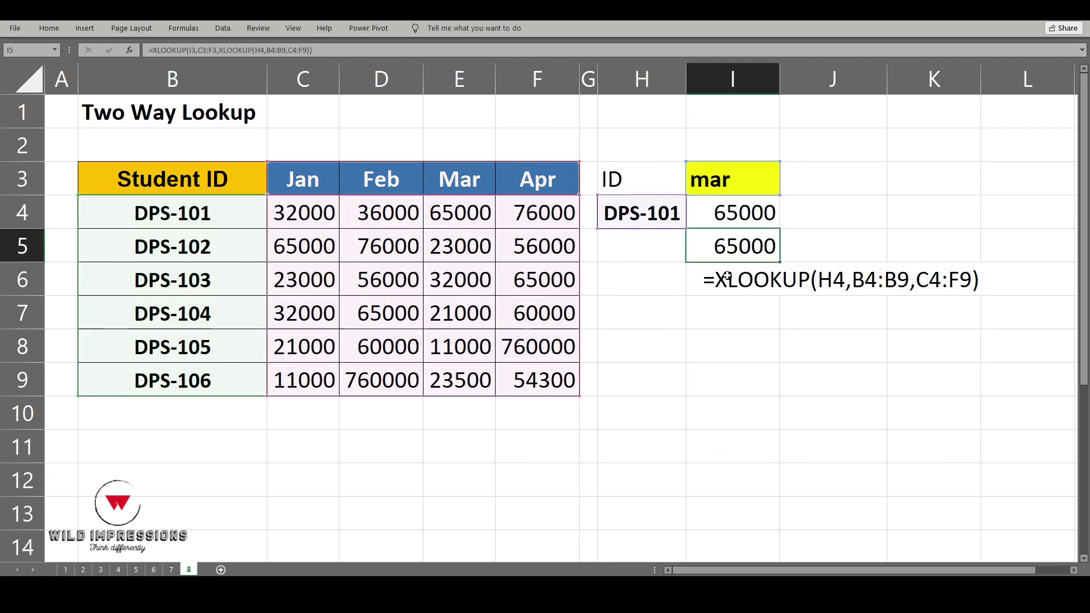
pyautogui.press('F2')
pyautogui.press('Escape')
pyautogui.press('Down')
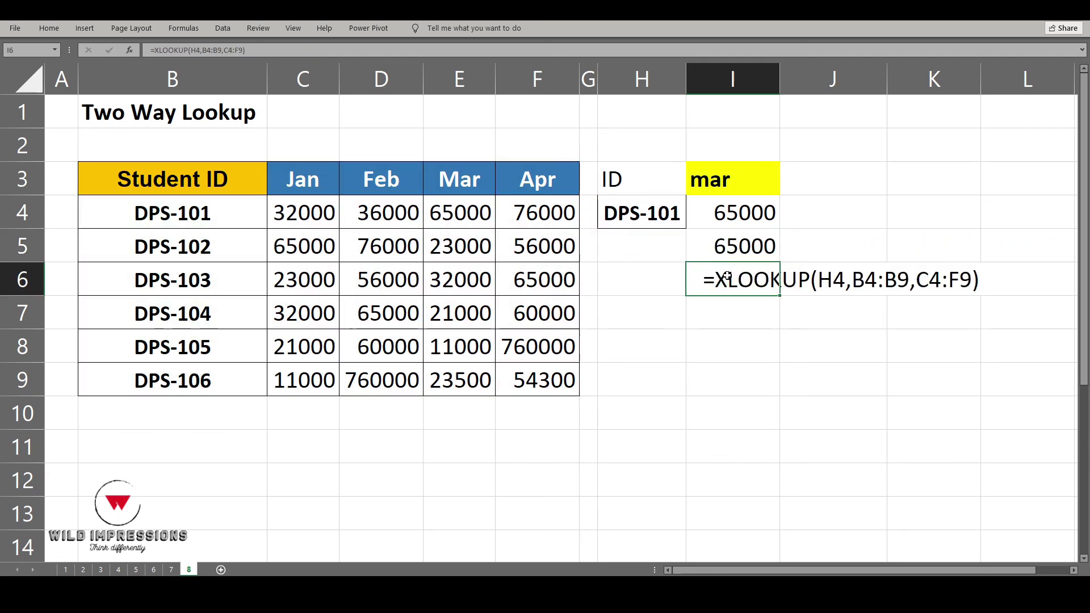
pyautogui.press('Delete')
# Review the nested formula in I5 and compare its result with the DPS-101 figure in the Mar column.
pyautogui.press('Up')
pyautogui.press('F2')
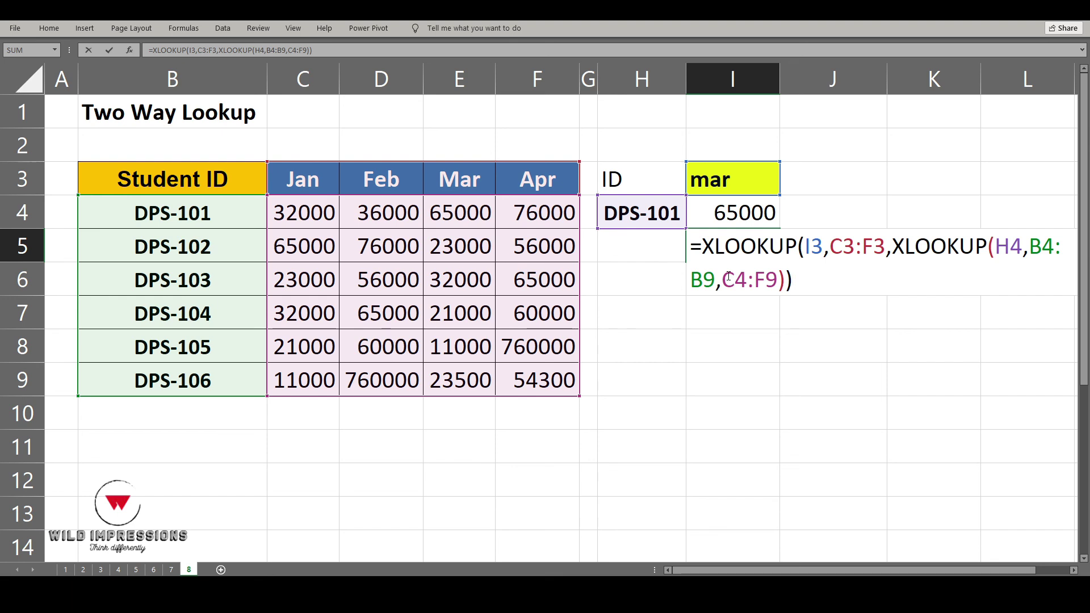
pyautogui.hotkey('ctrl', 'Return')
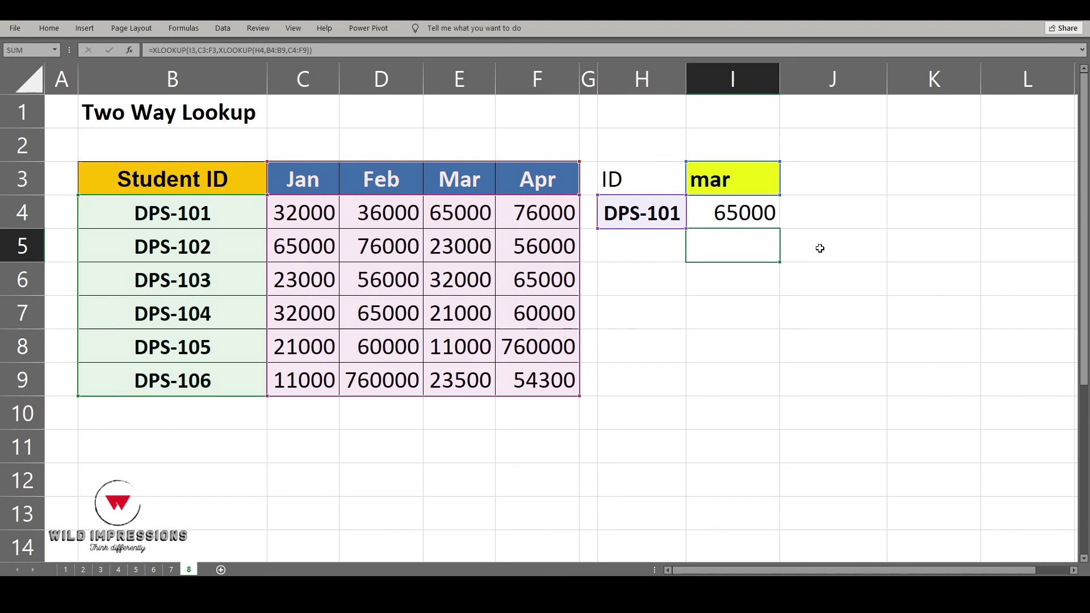
pyautogui.click(212, 214)
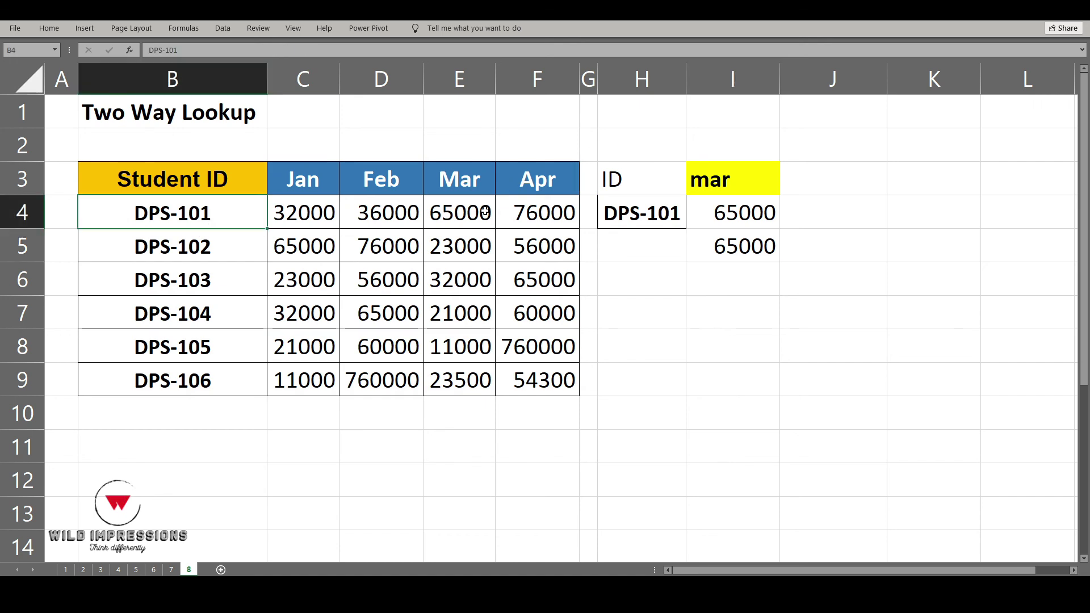
pyautogui.click(483, 210)
pyautogui.click(725, 171)
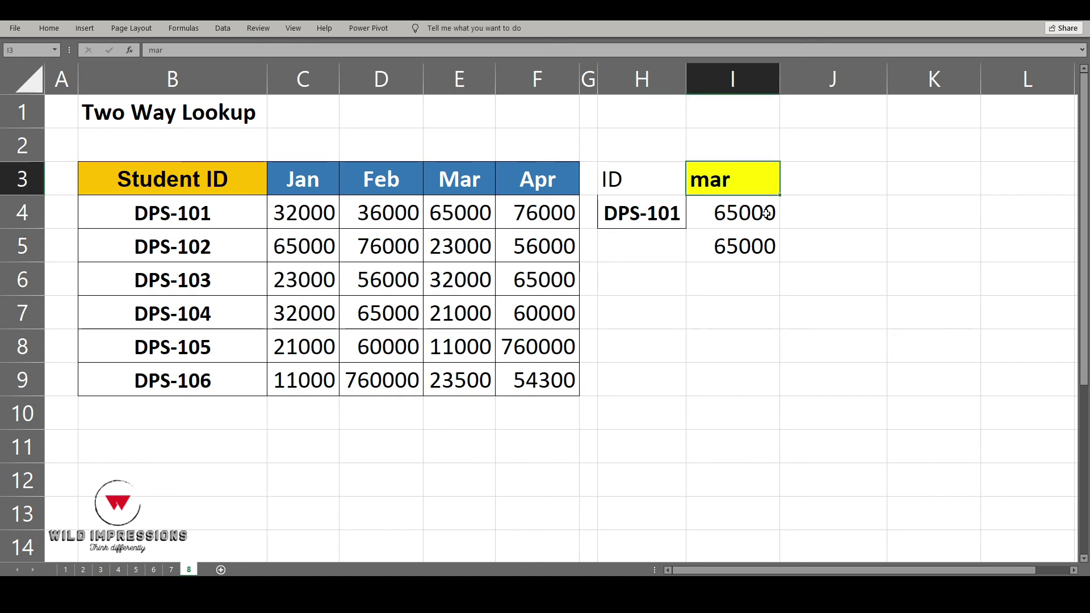
# Copy the Feb header from D3 into lookup cell I3 without its formatting.
pyautogui.click(401, 185)
pyautogui.hotkey('ctrl', 'c')
pyautogui.click(724, 179)
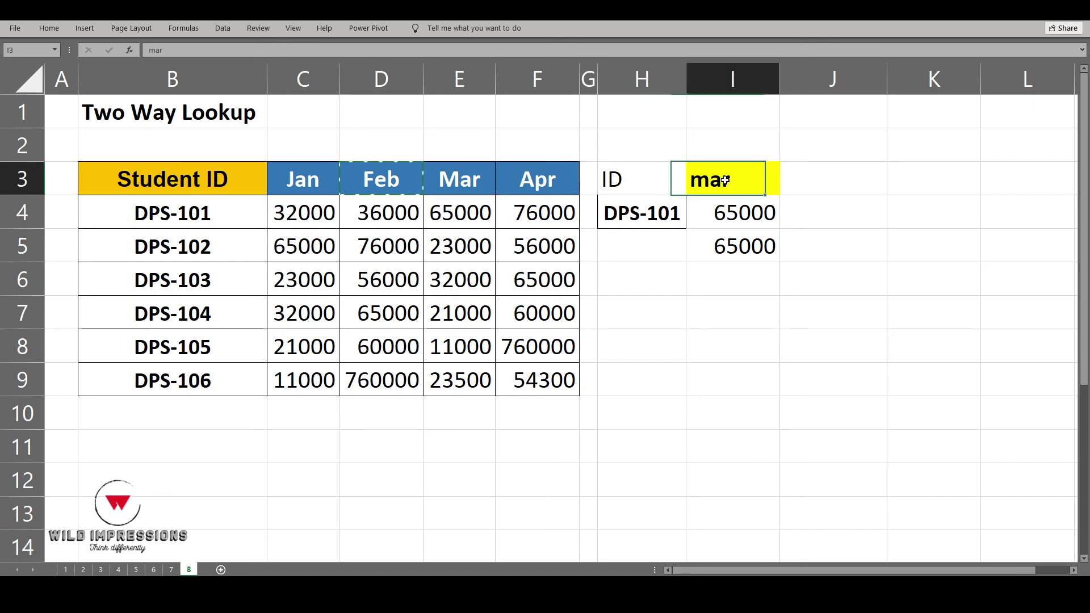
pyautogui.hotkey('ctrl', 'alt', 'v')
pyautogui.press('Return')
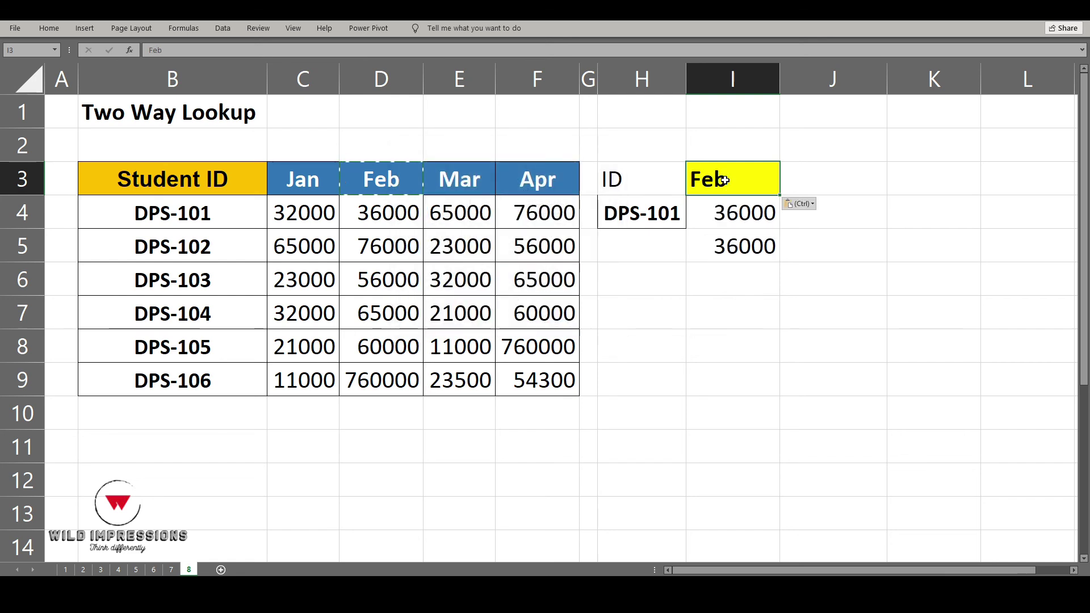
# Copy student ID DPS-104 from B7 into H4 and check the results against its Feb figure in D7.
pyautogui.click(192, 327)
pyautogui.hotkey('ctrl', 'c')
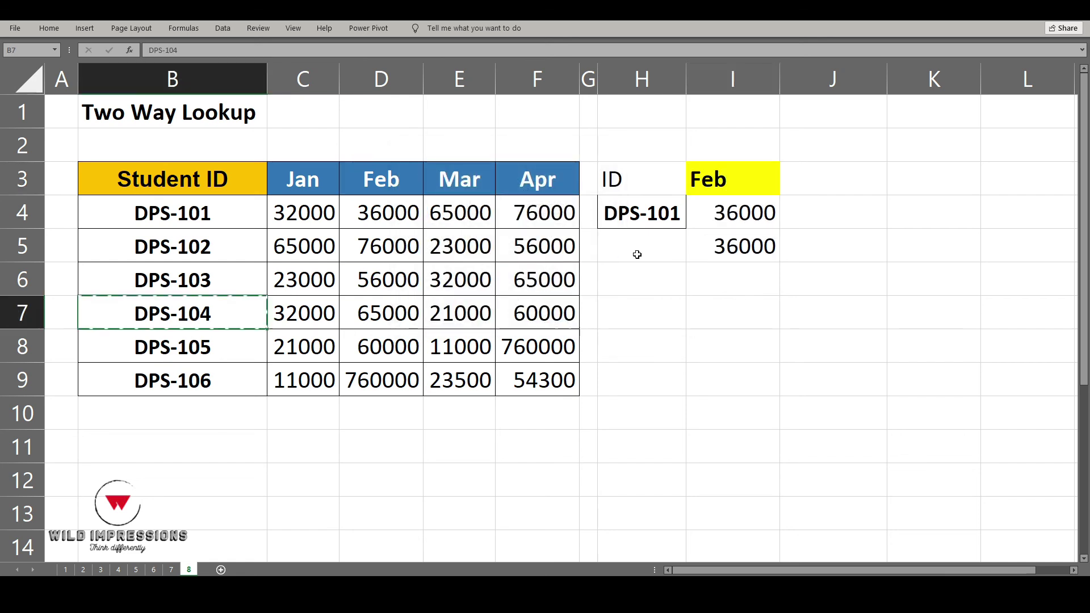
pyautogui.click(645, 218)
pyautogui.hotkey('ctrl', 'v')
pyautogui.hotkey('ctrl', 'space')
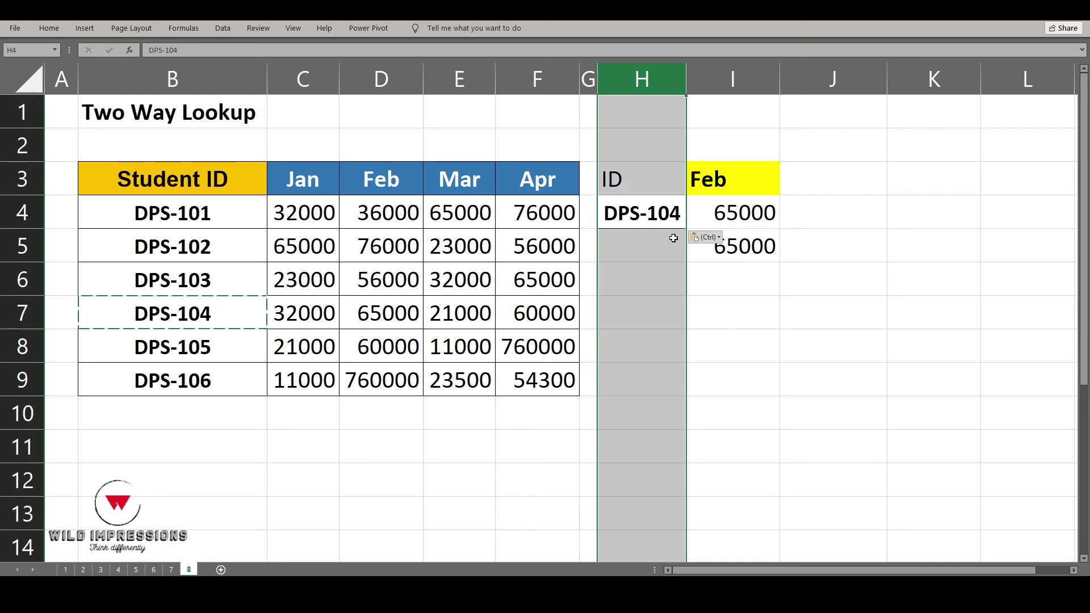
pyautogui.press('Escape')
pyautogui.click(766, 339)
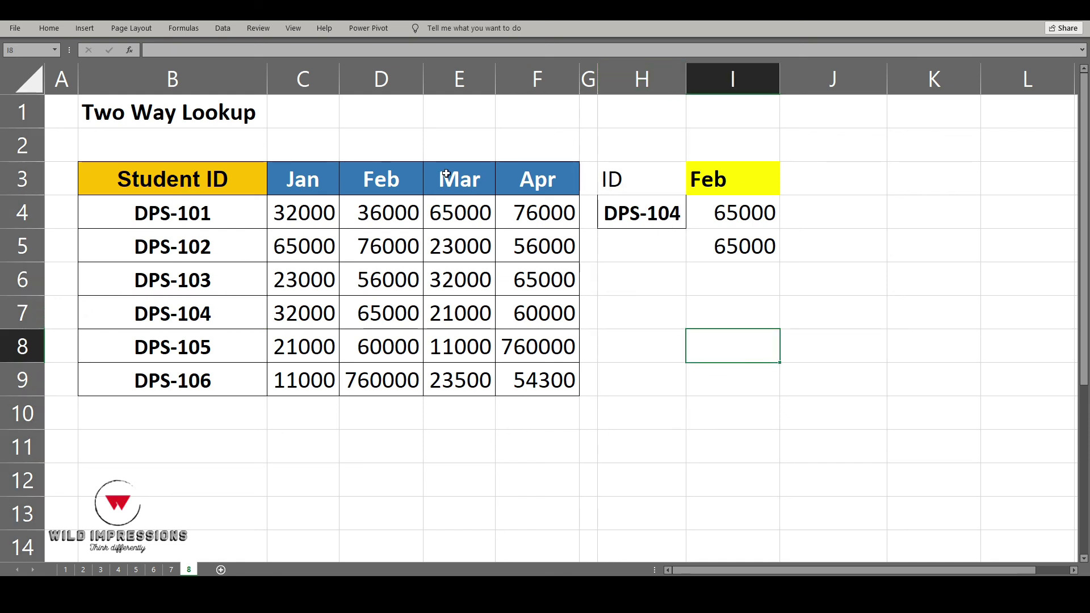
pyautogui.click(398, 308)
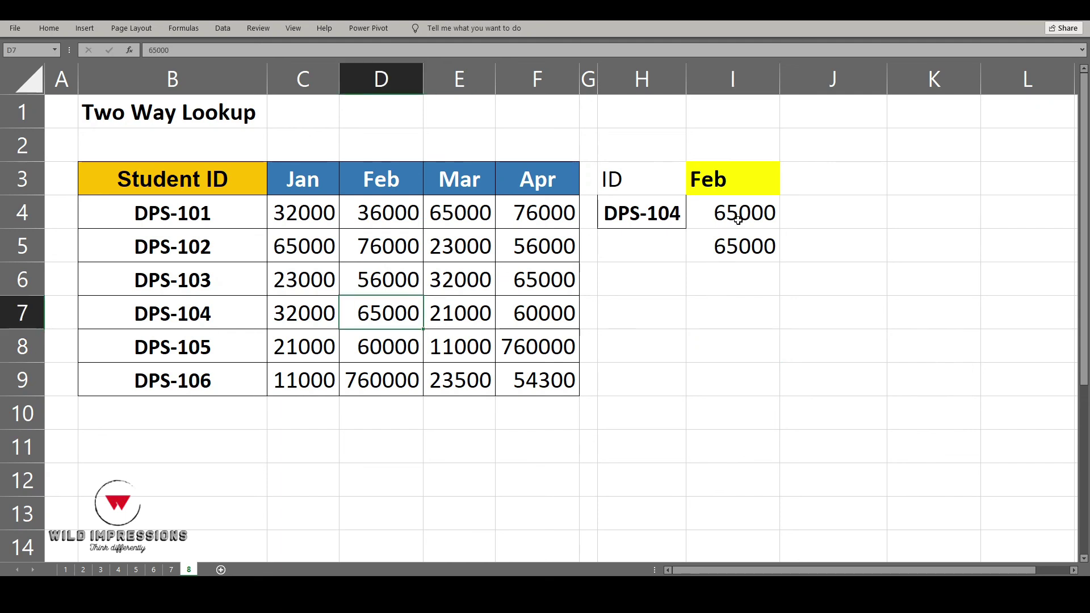
# Change the month in I3 to Mar and check the results against the DPS-104 figure in E7.
pyautogui.click(722, 177)
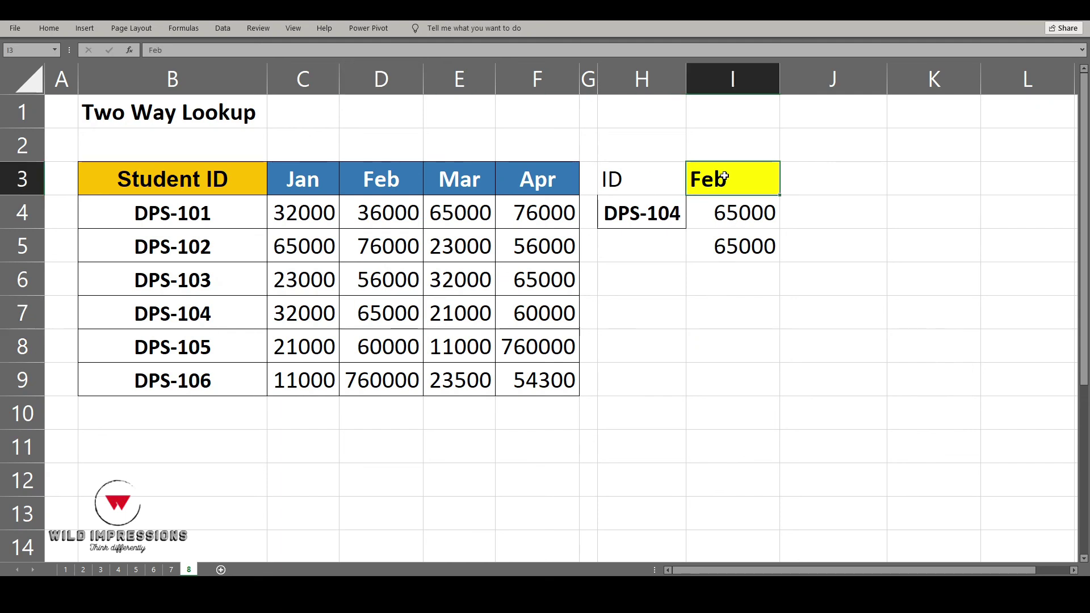
pyautogui.rightClick(726, 179)
pyautogui.click(724, 177)
pyautogui.write('Mar')
pyautogui.press('Return')
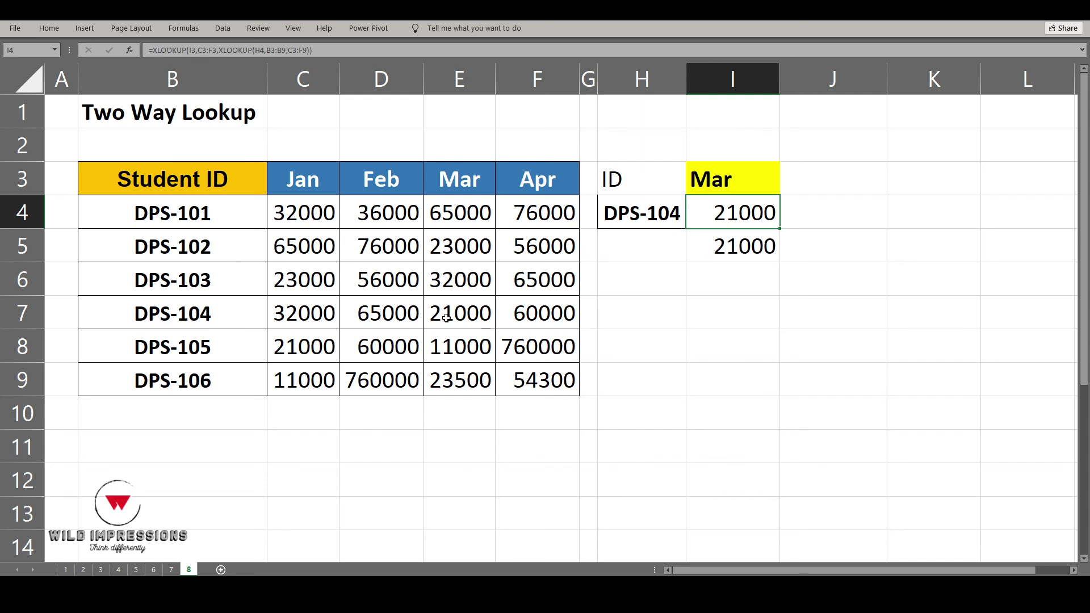
pyautogui.click(446, 317)
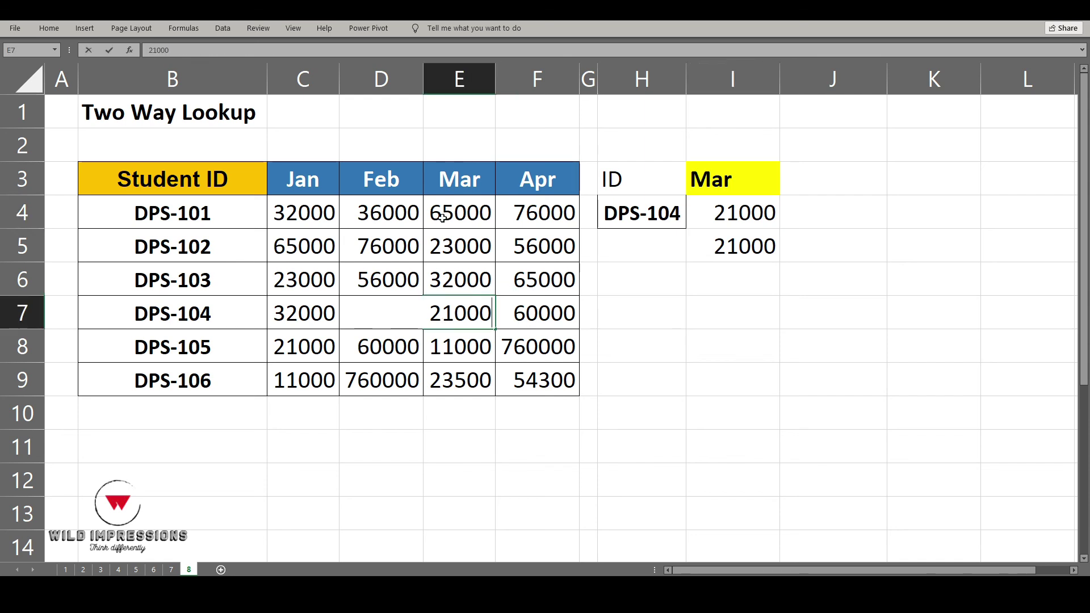